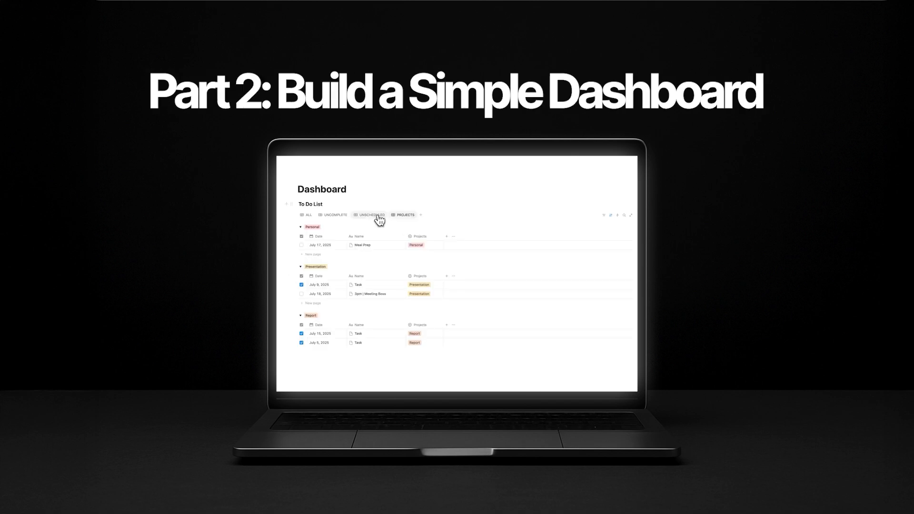
- Switch the To Do table to UNSCHEDULED, then add a named 2–4 PM event on calendar day two
click(379, 214)
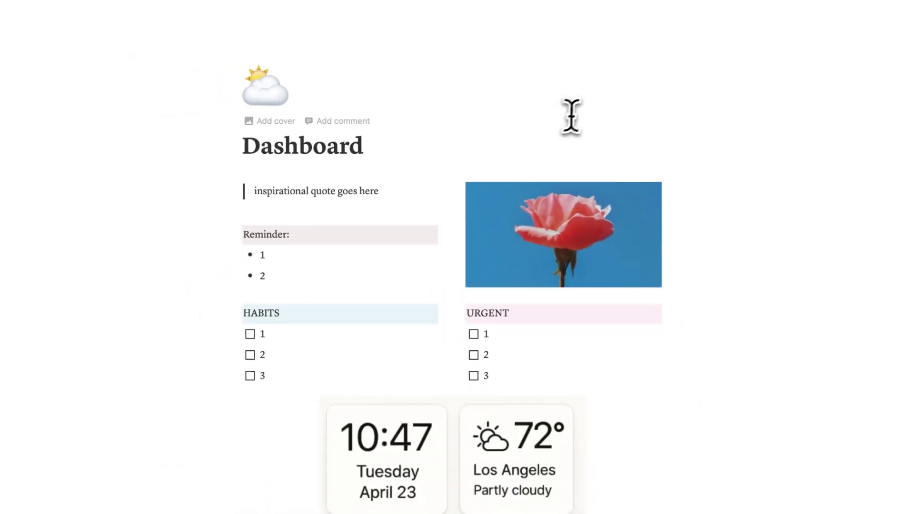
scroll(699, 174, down, 10)
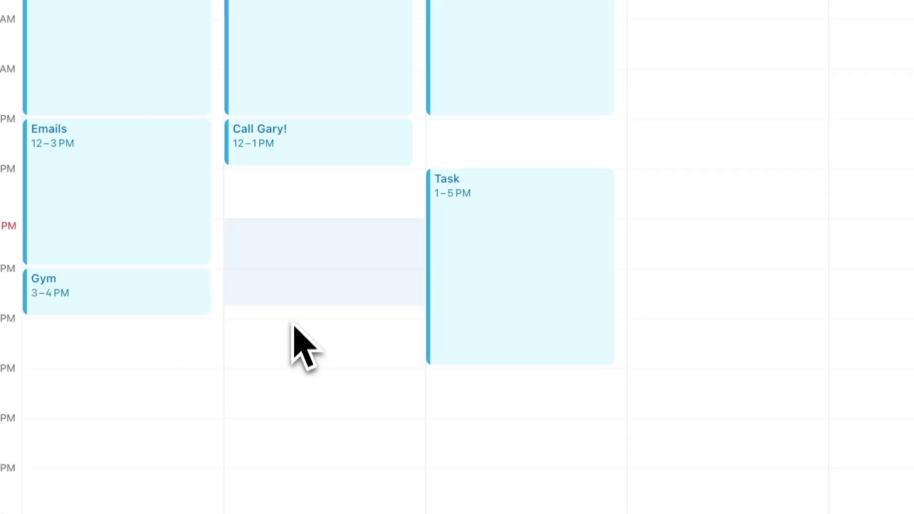
drag(293, 323, 293, 326)
text(Pr)
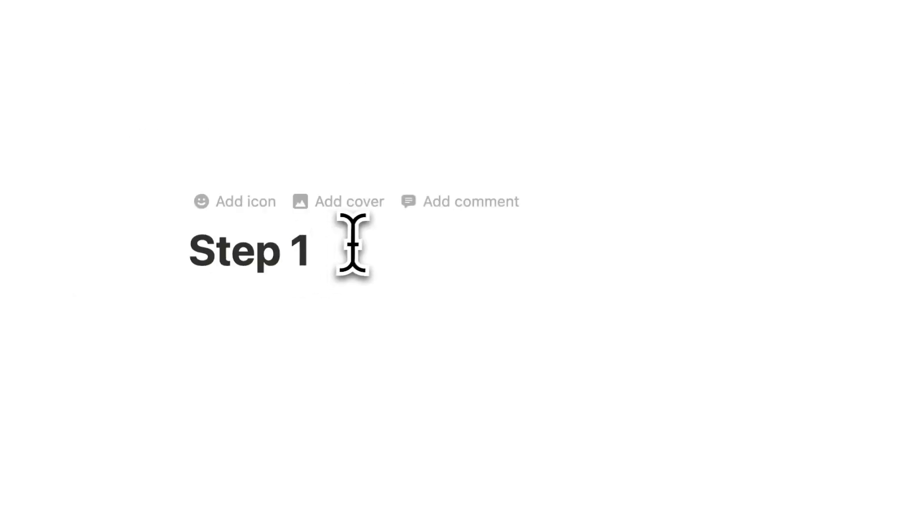
- Insert a table view database below the Step 1 title using the slash menu
drag(351, 244, 137, 245)
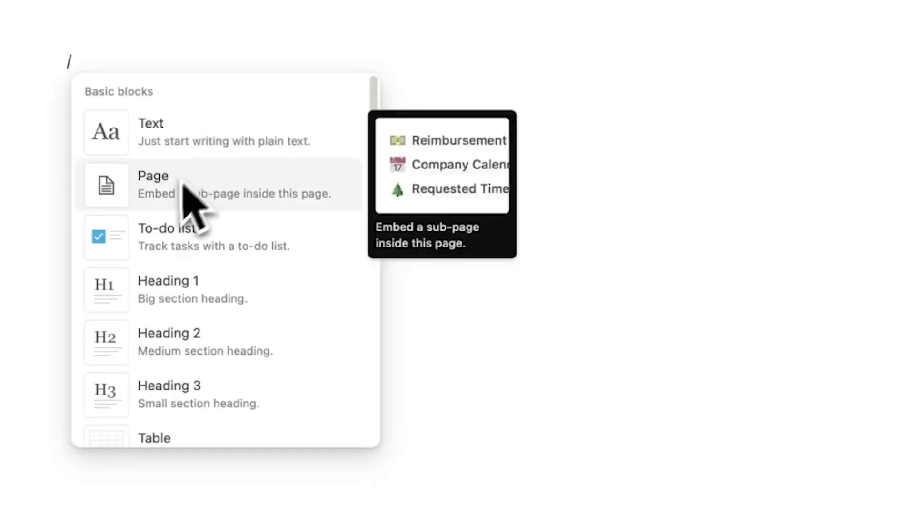
scroll(184, 189, down, 10)
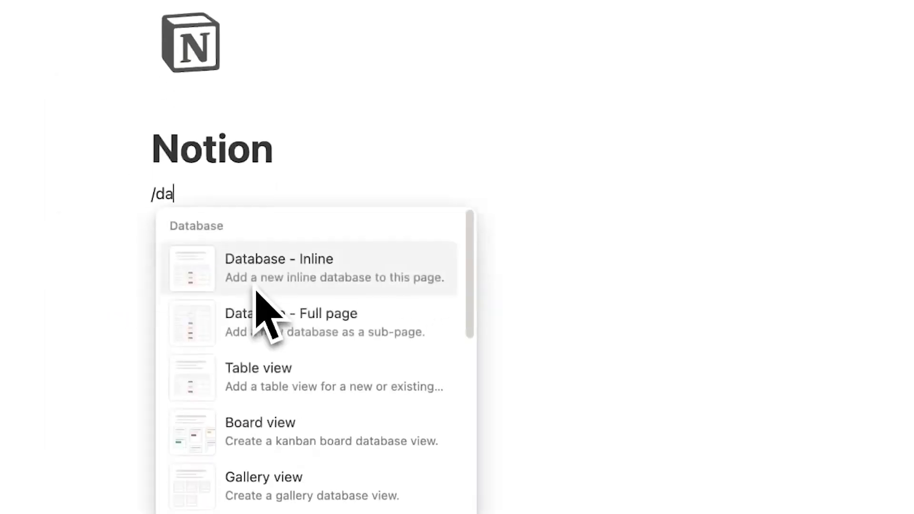
text(ta)
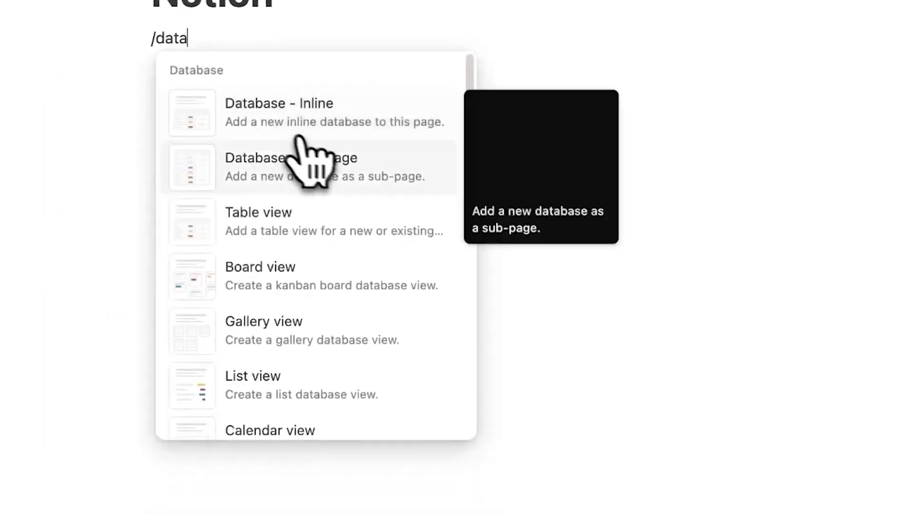
click(316, 364)
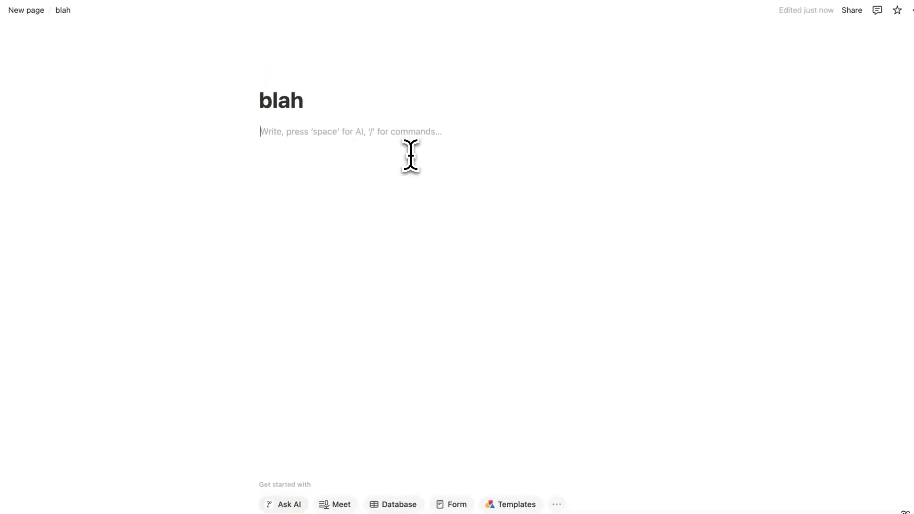
- Create an empty sub-page from the slash menu and start writing in its body
text(/)
key(Down)
key(Return)
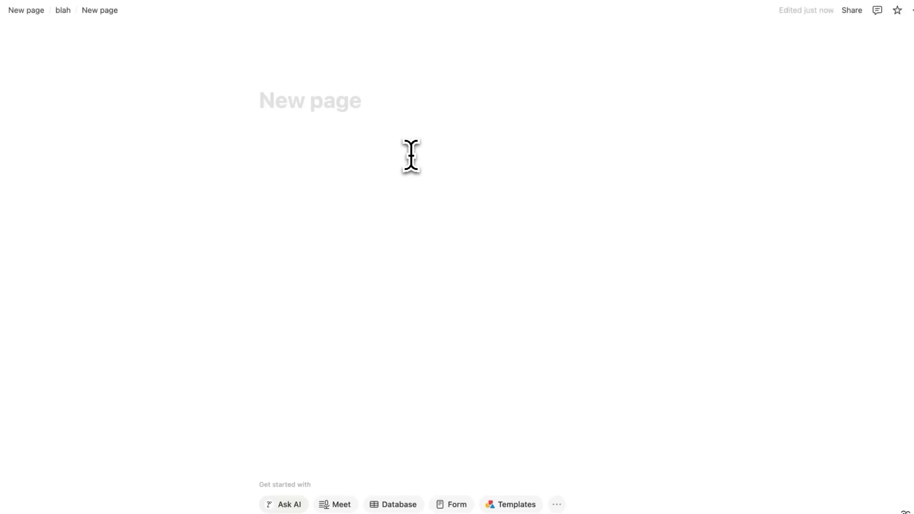
click(410, 156)
text(/)
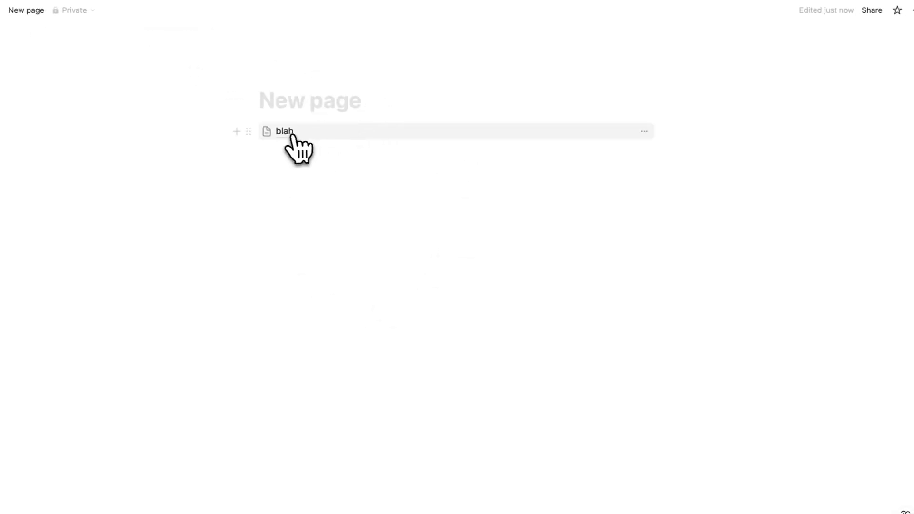
- Add a second 'New page' sub-page below blah and type 'text' underneath it
mouse_move(306, 135)
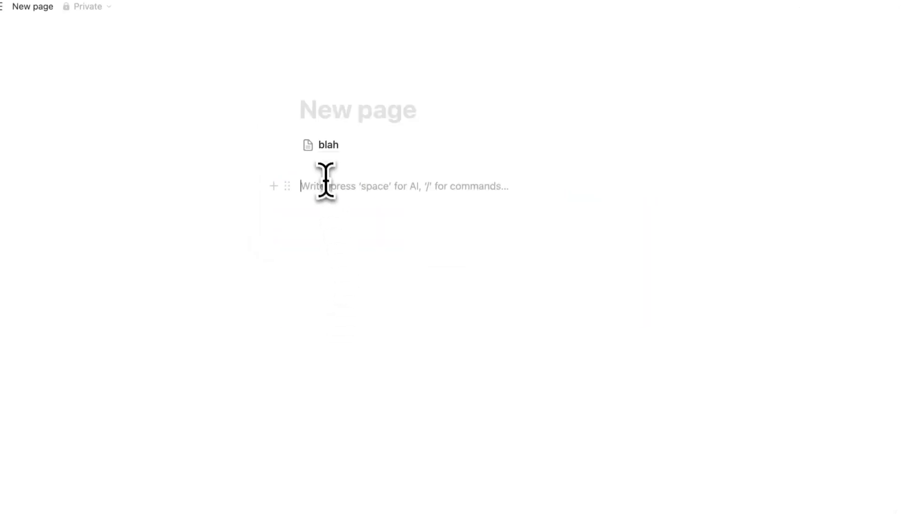
text(/)
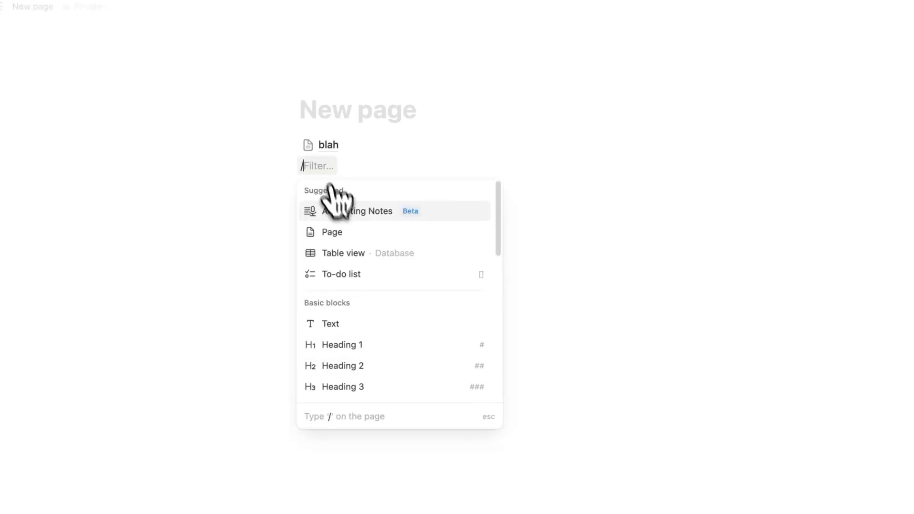
click(346, 230)
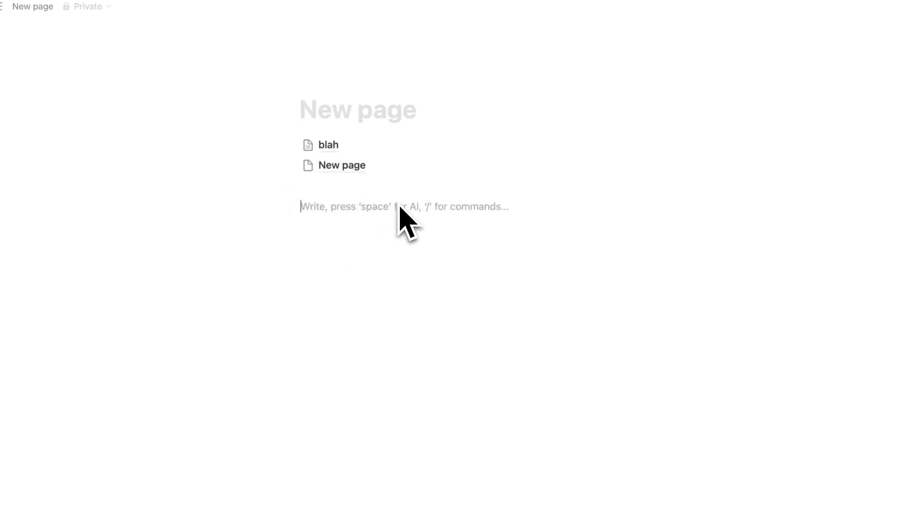
text(text)
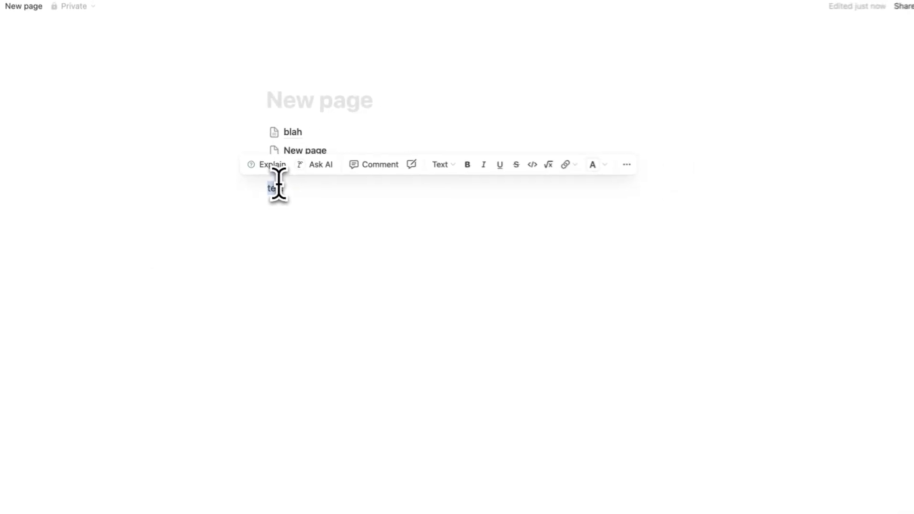
- Try the Explain and Turn into options on the word 'text', then dismiss both unchanged
click(287, 172)
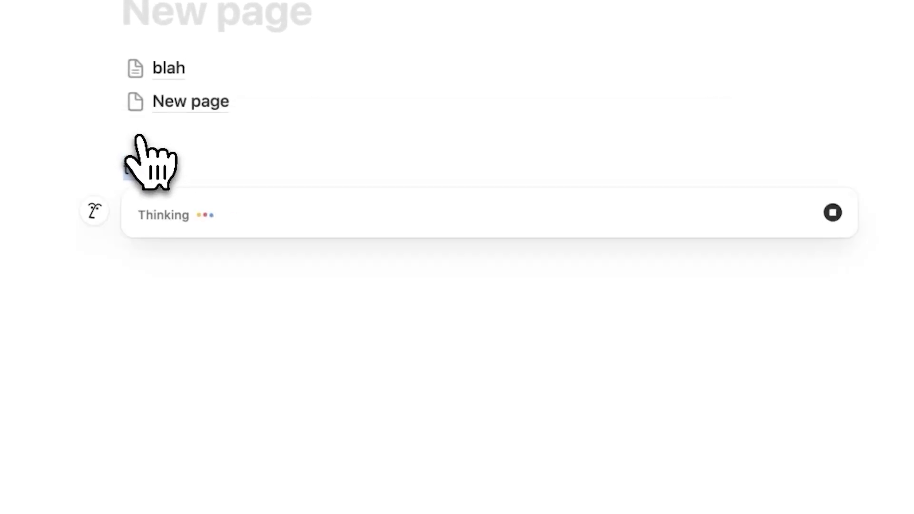
key(Escape)
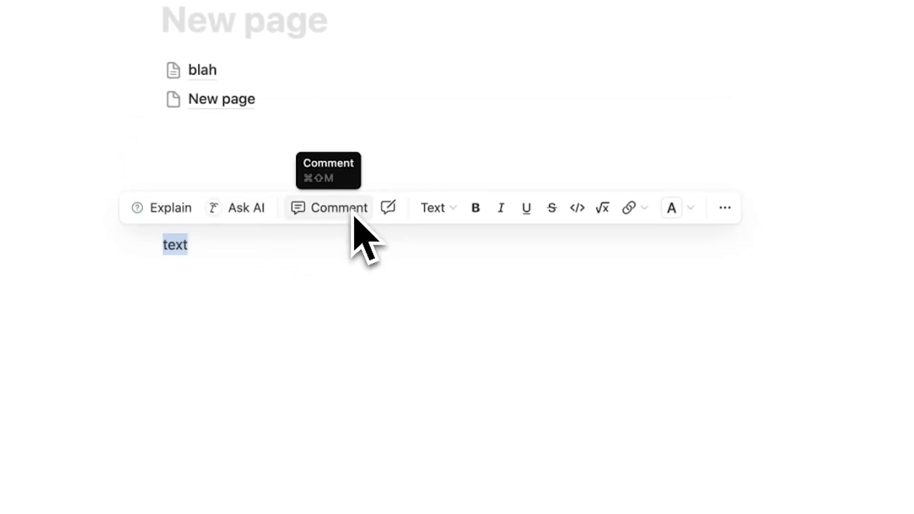
click(440, 209)
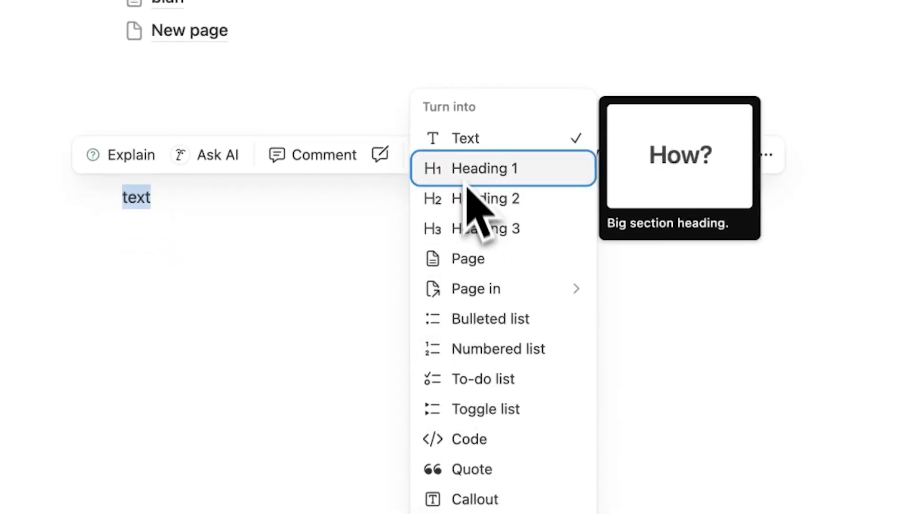
click(457, 125)
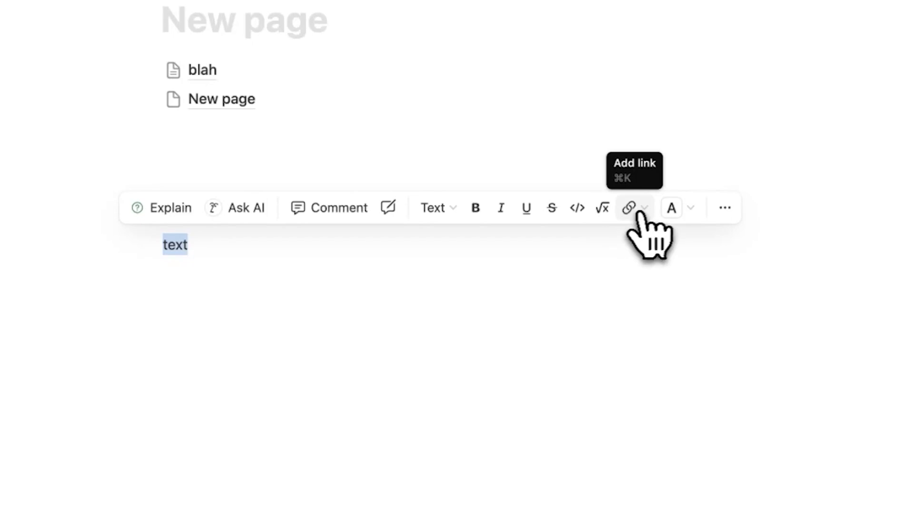
- Give 'text' a yellow background and start a new empty block below it
click(671, 207)
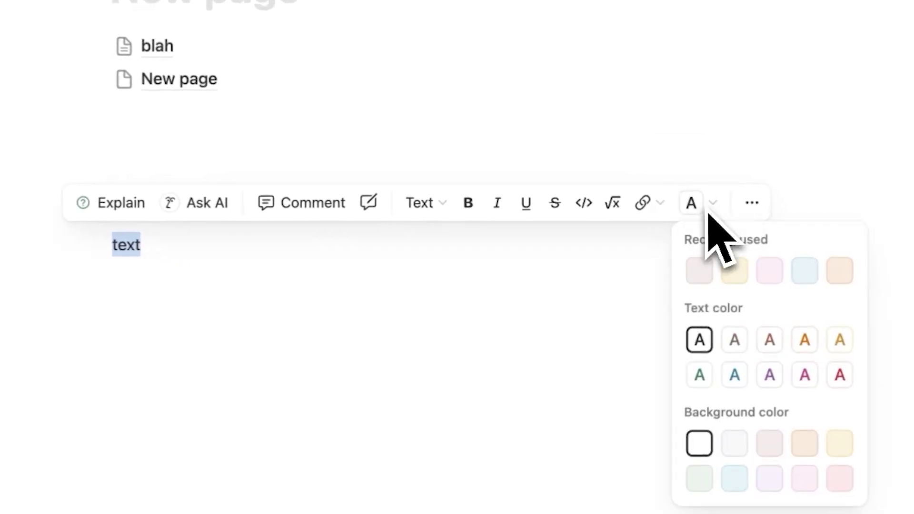
click(737, 271)
click(352, 310)
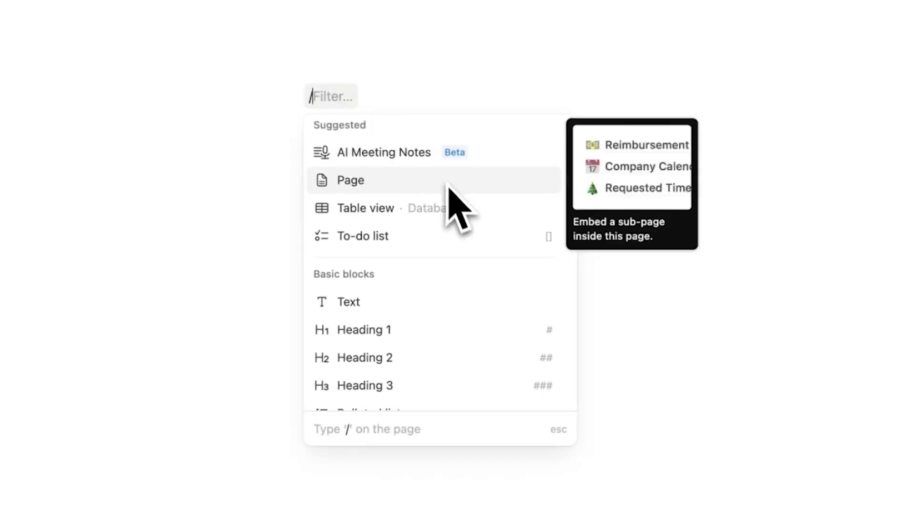
- Scroll through the entire slash-command list of block types in the empty line
scroll(451, 195, down, 6)
scroll(458, 195, down, 8)
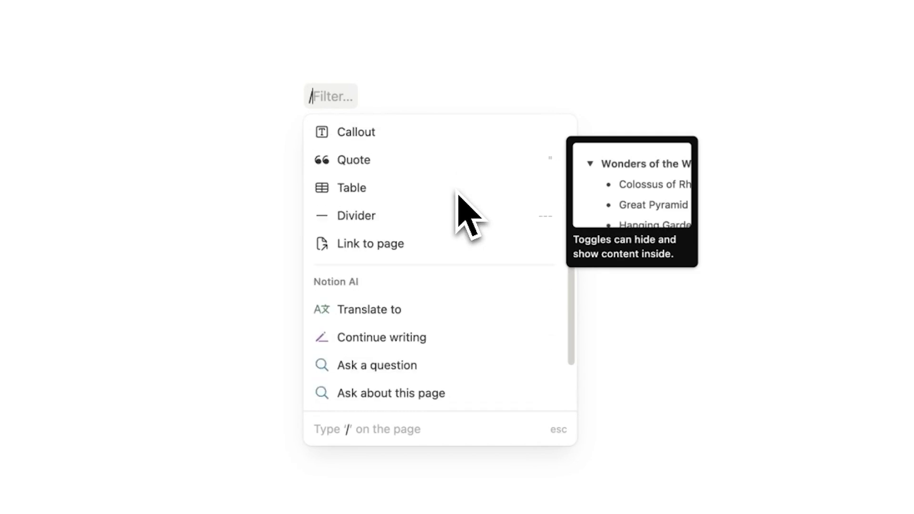
scroll(458, 195, down, 10)
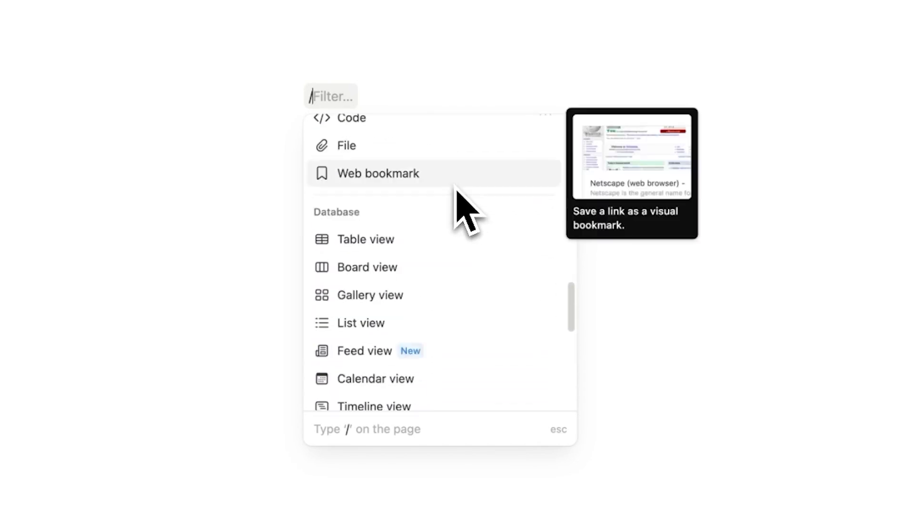
scroll(458, 195, down, 10)
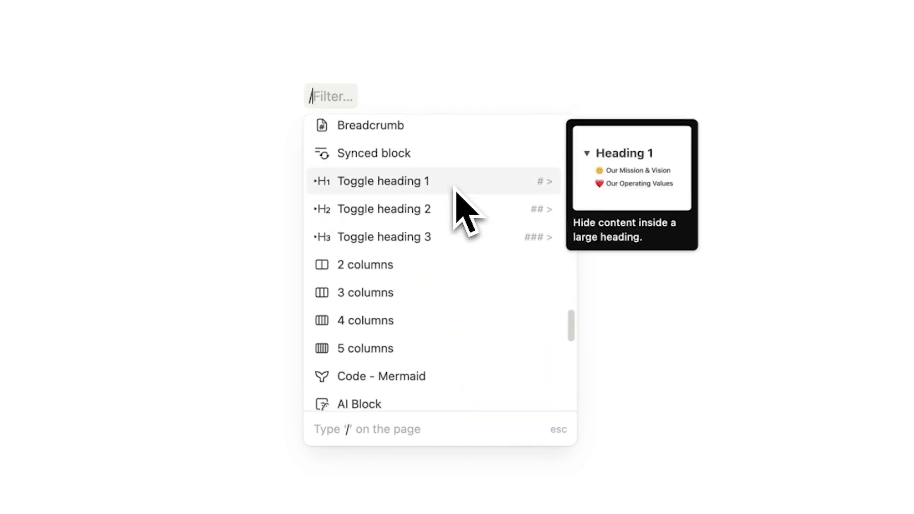
scroll(455, 192, down, 10)
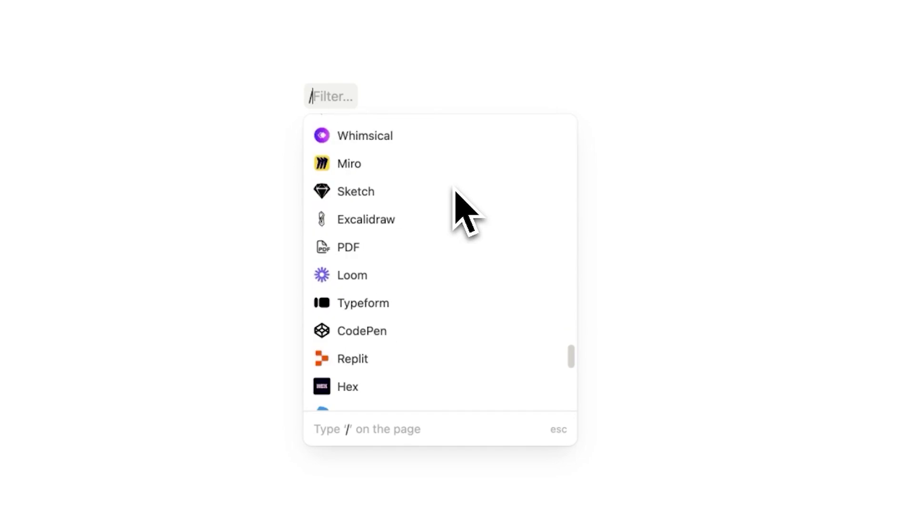
scroll(452, 192, down, 5)
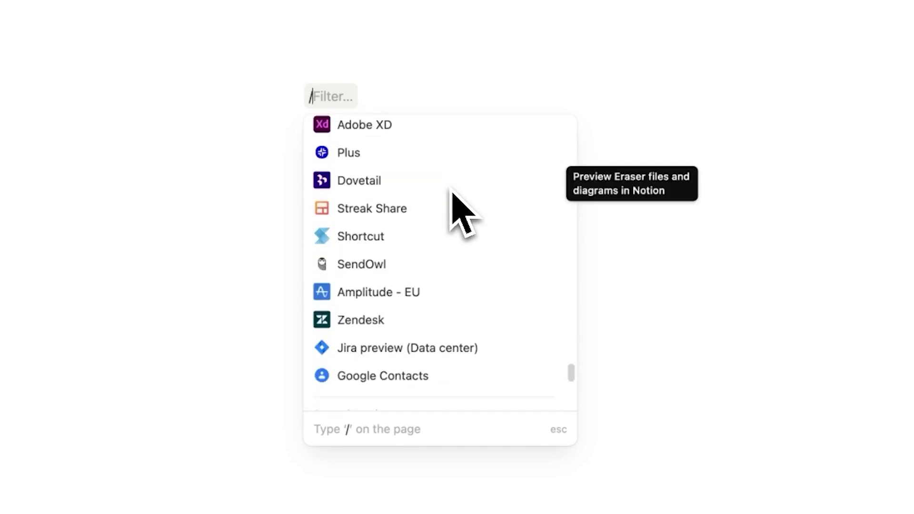
scroll(481, 252, down, 7)
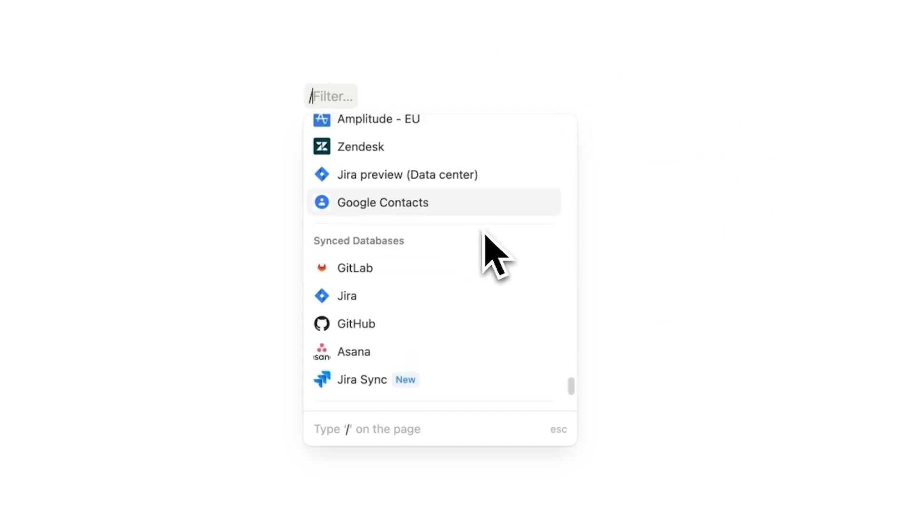
scroll(451, 291, down, 14)
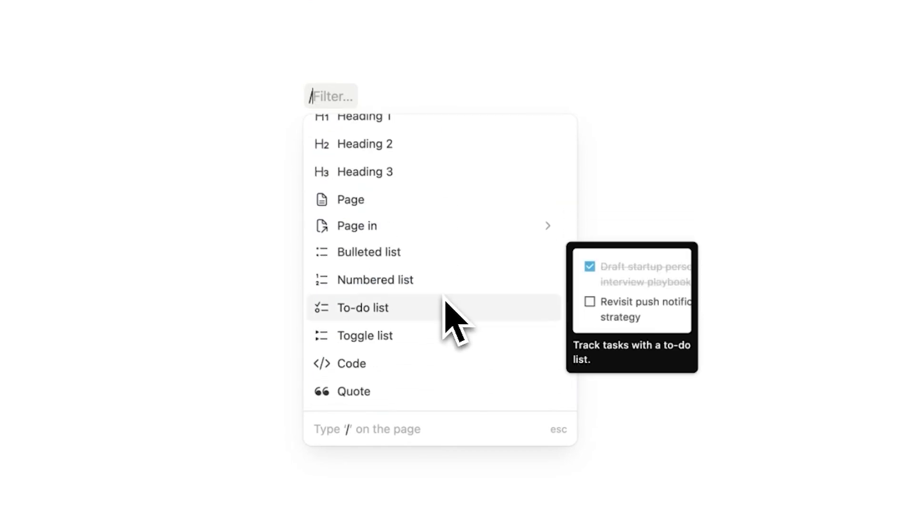
scroll(447, 299, down, 5)
scroll(451, 316, down, 2)
scroll(449, 316, up, 8)
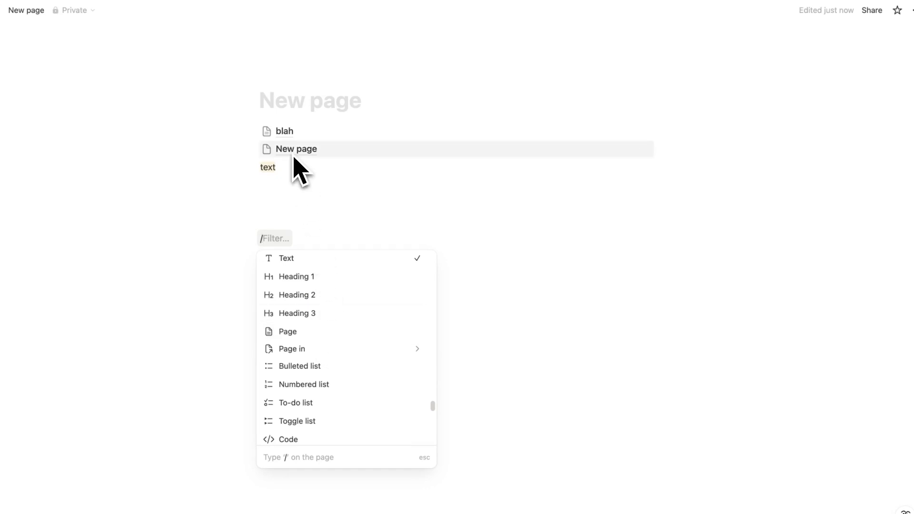
- Convert the blah 1, cheese and water lines into pages with Turn into > Page
click(288, 239)
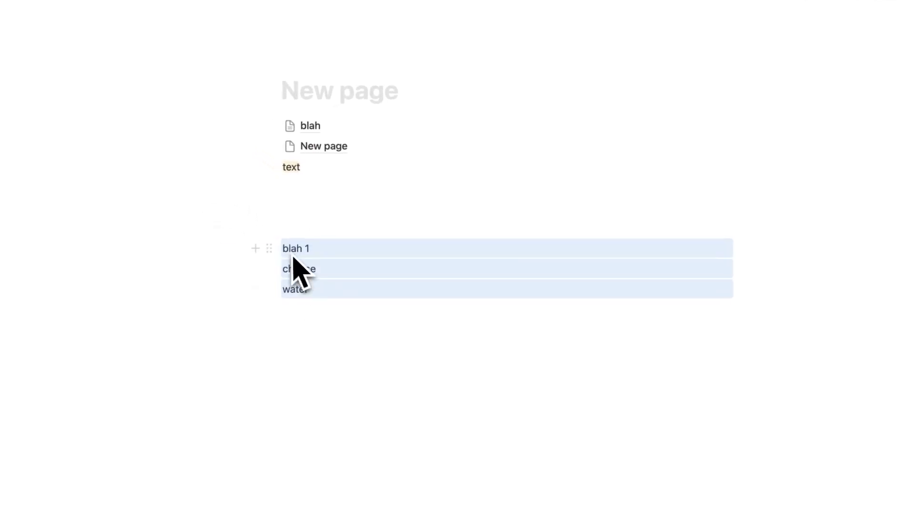
click(272, 247)
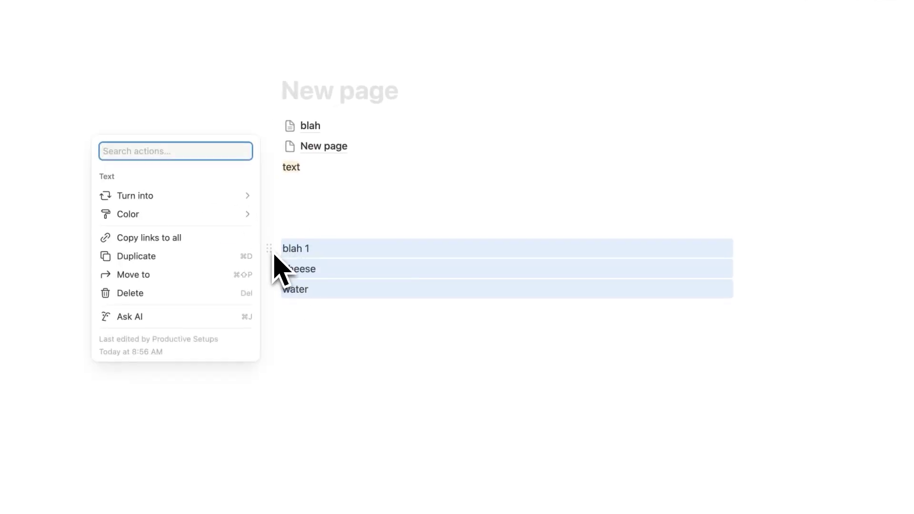
mouse_move(225, 197)
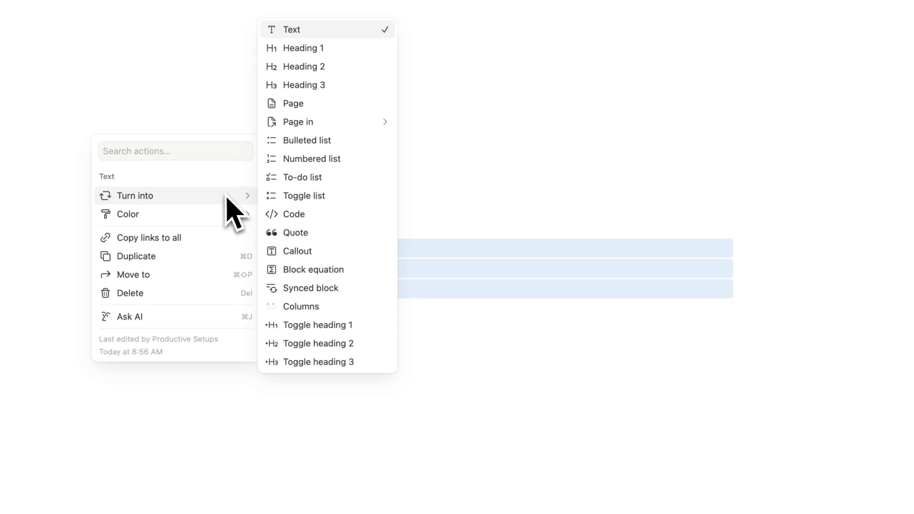
click(318, 109)
click(378, 313)
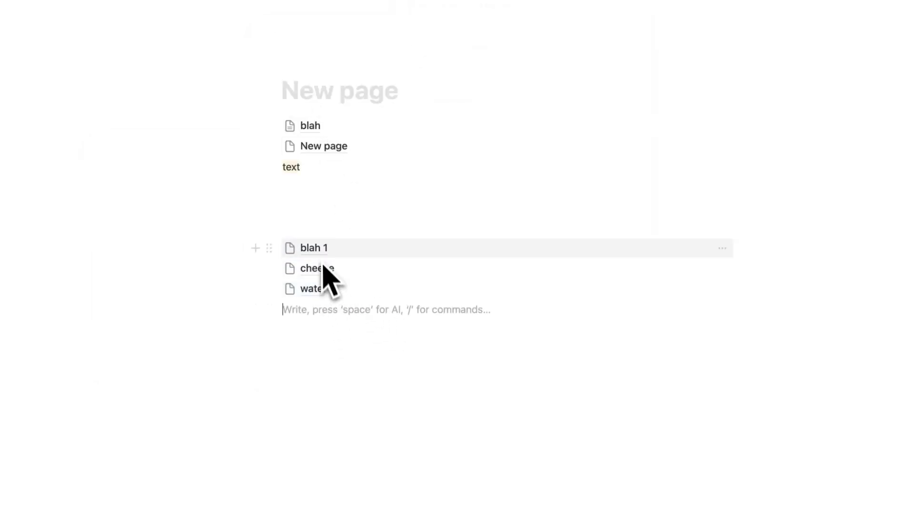
- Open the slash menu and browse its Basic blocks, Database, Advanced blocks and Embeds sections
text(/)
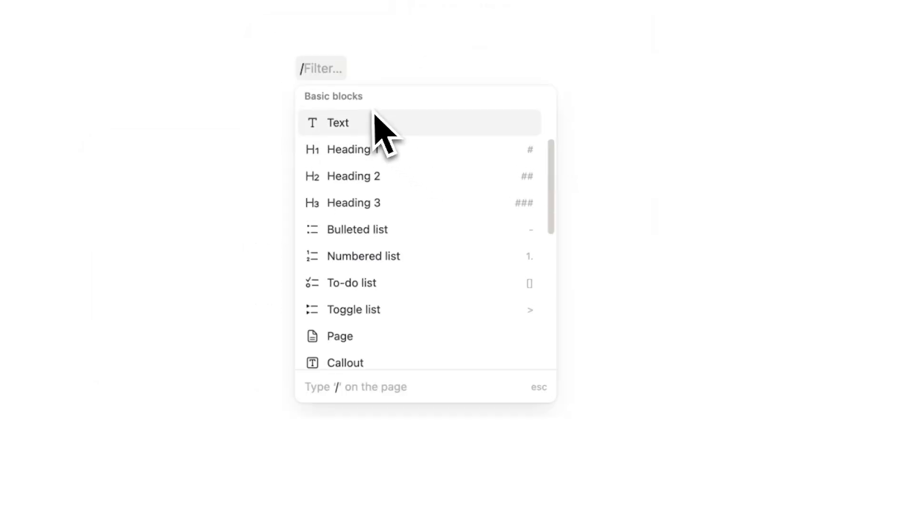
mouse_move(406, 117)
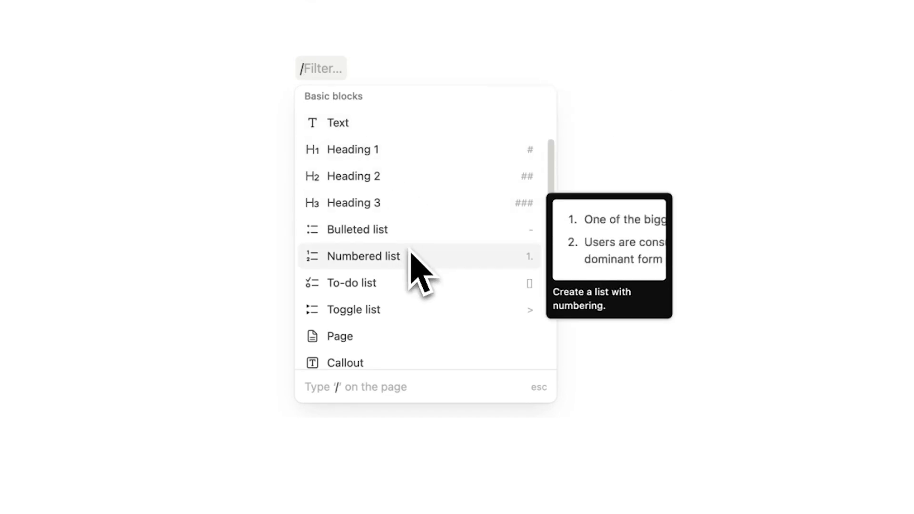
scroll(434, 188, down, 5)
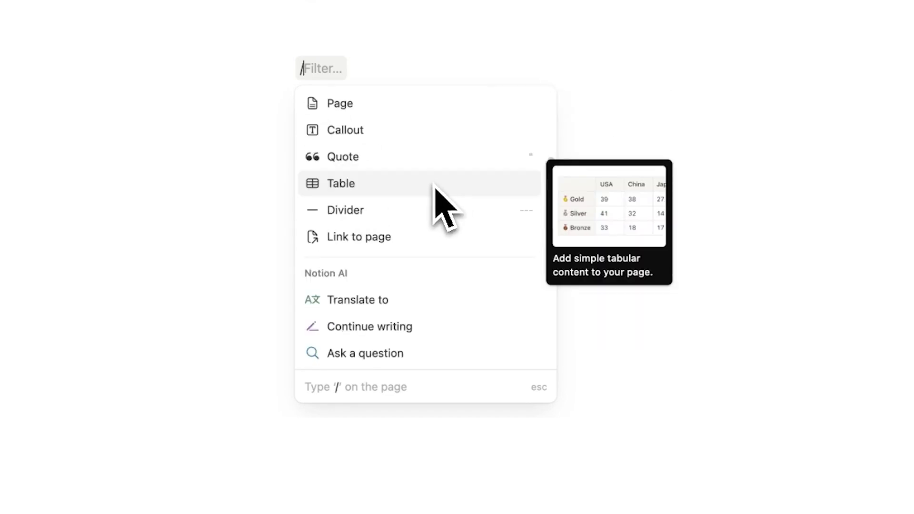
scroll(435, 186, down, 3)
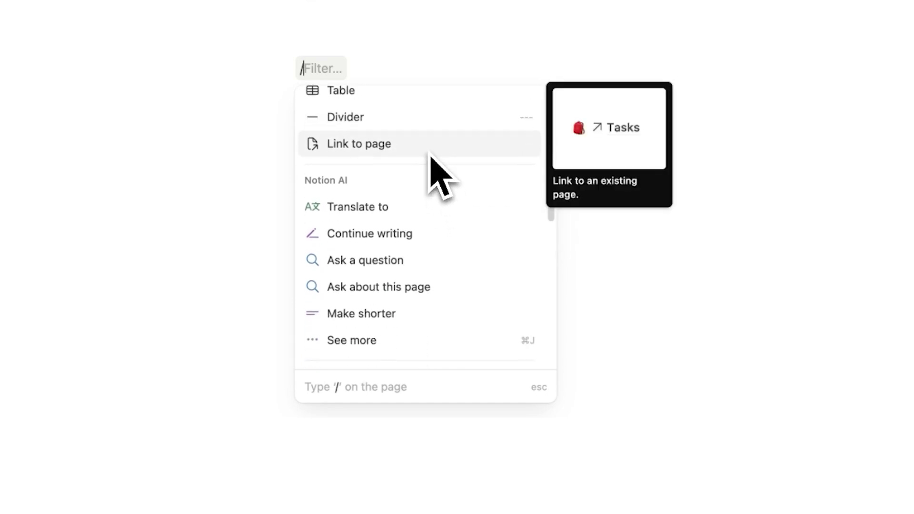
scroll(429, 154, down, 5)
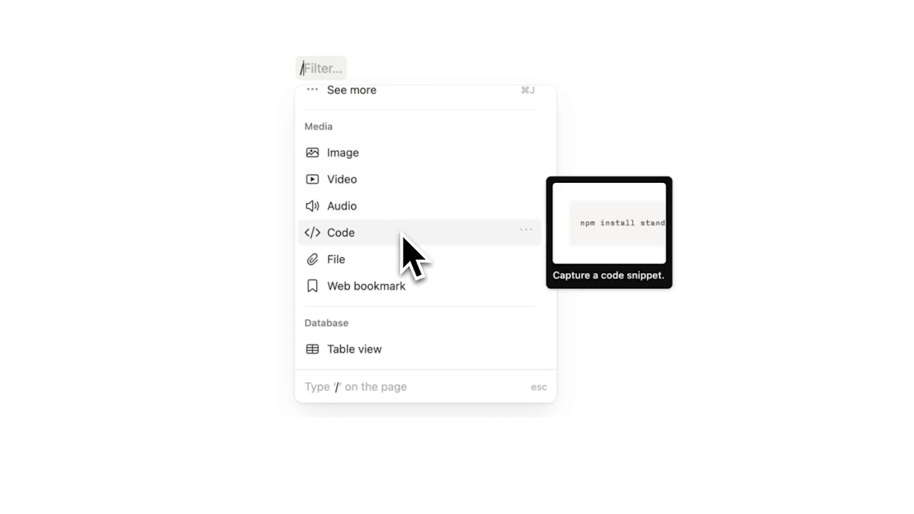
scroll(445, 190, down, 5)
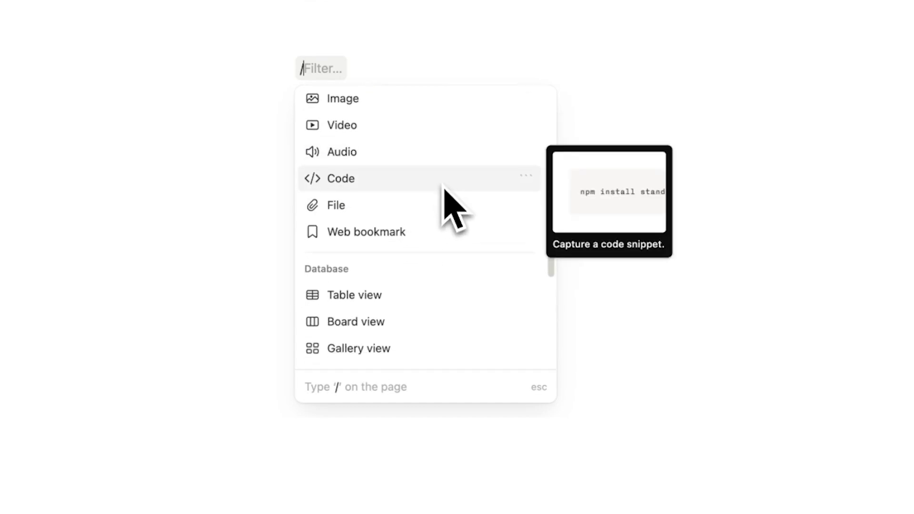
scroll(450, 174, down, 3)
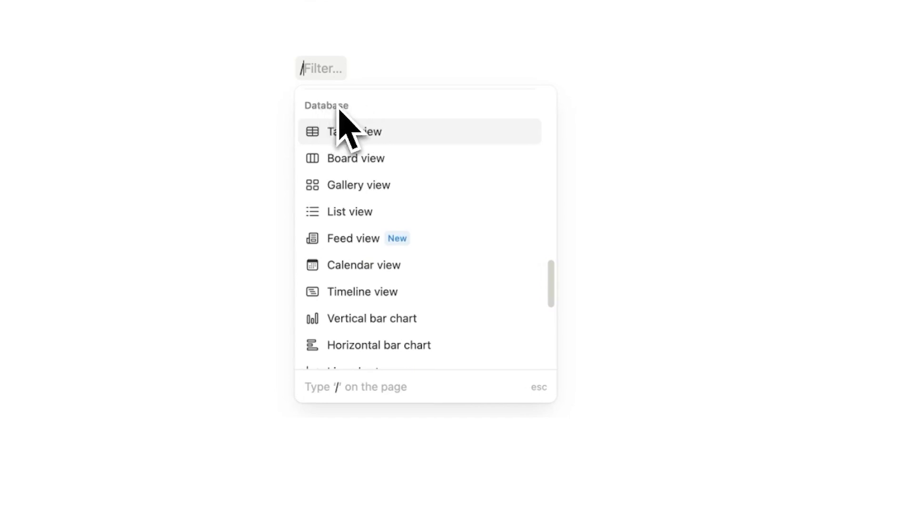
scroll(408, 167, down, 2)
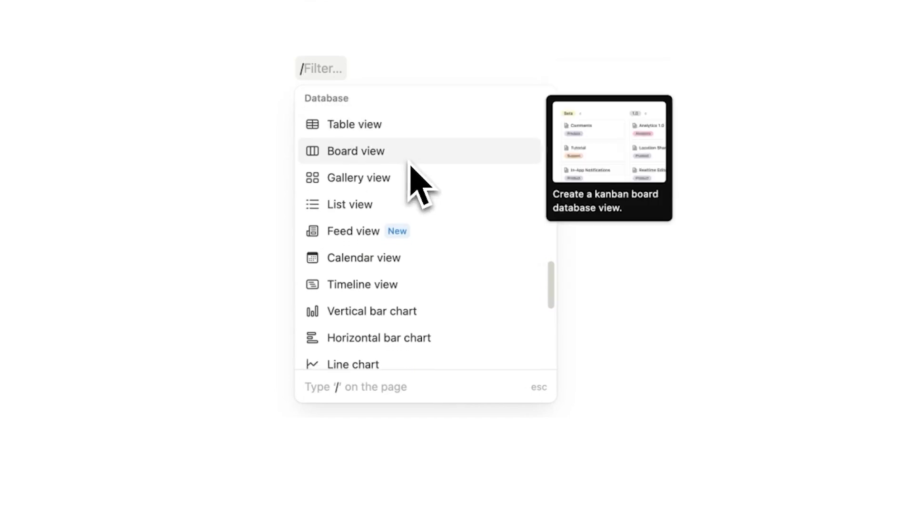
scroll(409, 165, down, 4)
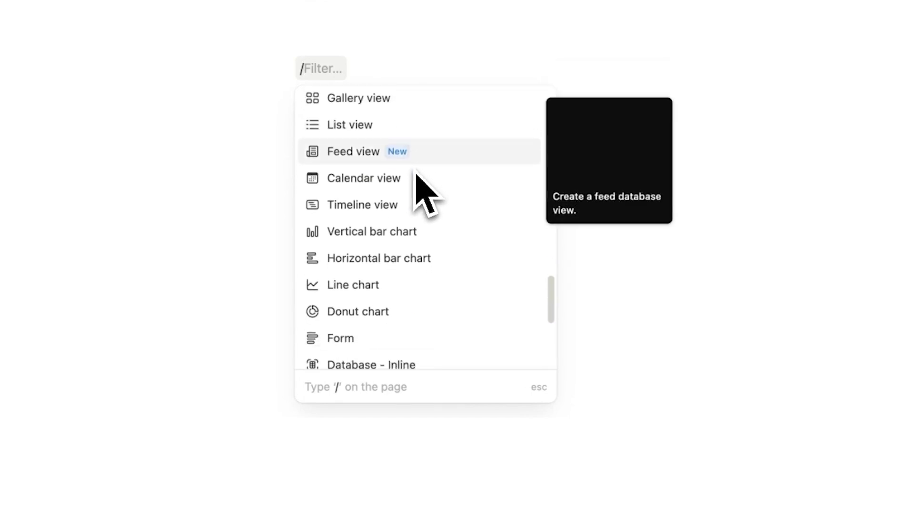
scroll(434, 198, down, 5)
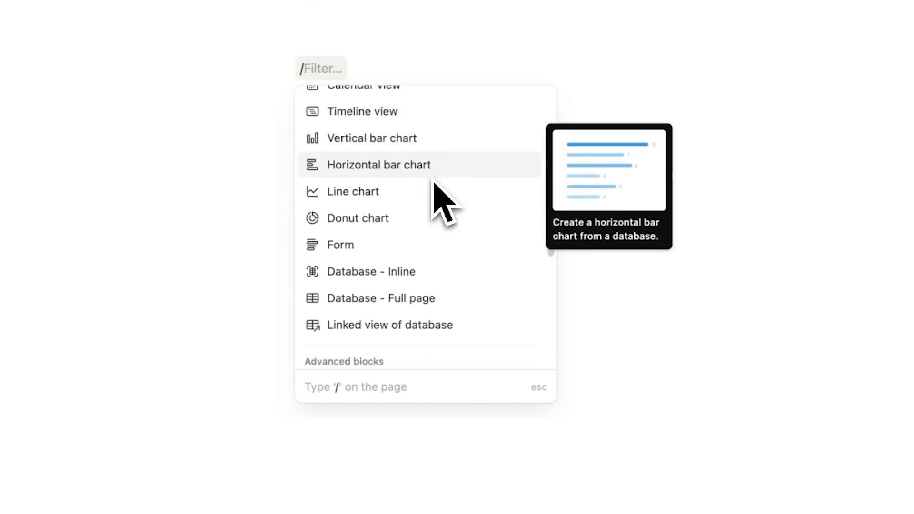
scroll(445, 219, up, 10)
scroll(446, 215, up, 1)
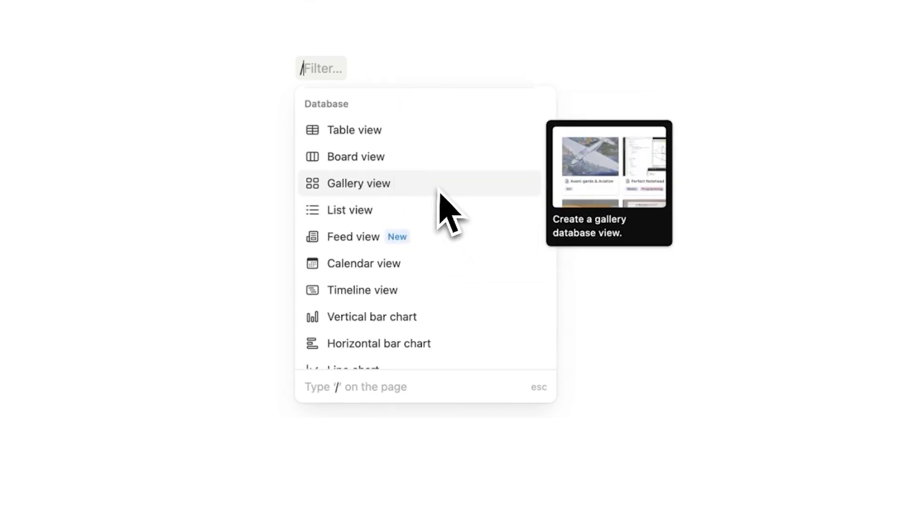
scroll(438, 195, down, 4)
scroll(438, 195, down, 3)
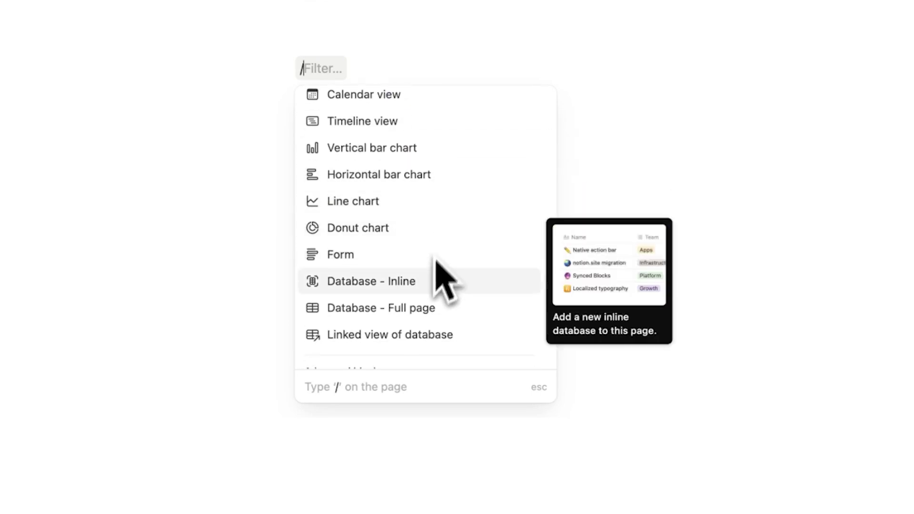
scroll(427, 322, up, 3)
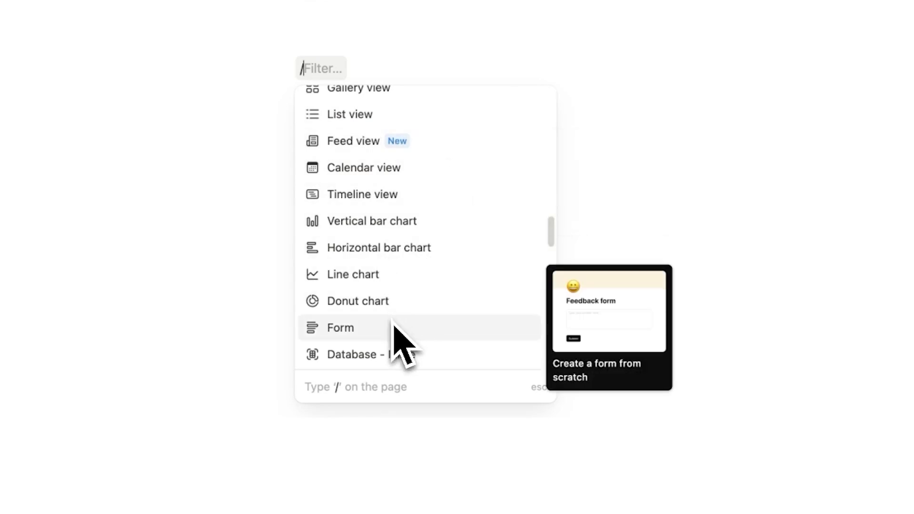
scroll(394, 339, up, 3)
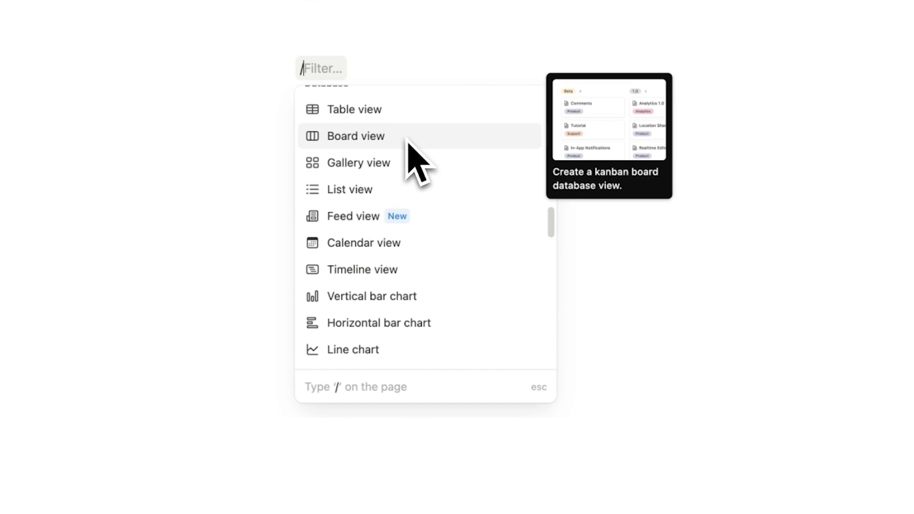
scroll(359, 123, up, 1)
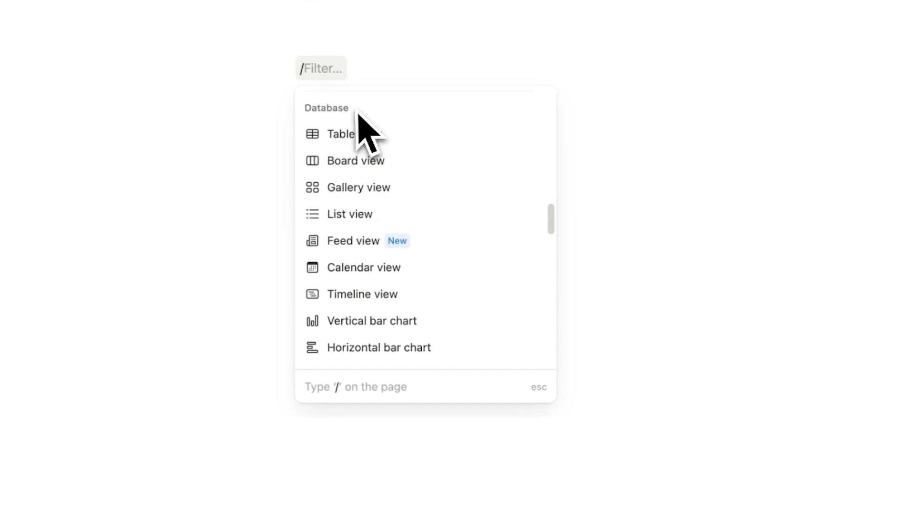
scroll(392, 255, down, 4)
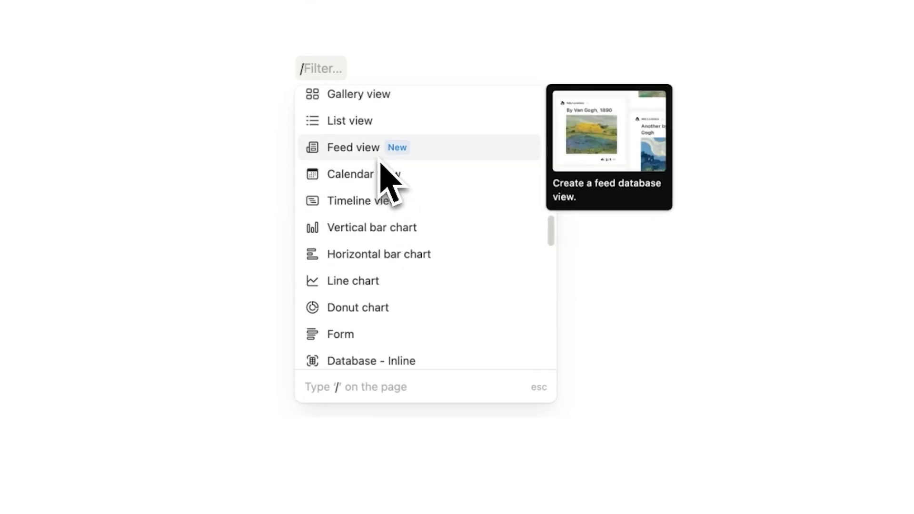
scroll(394, 157, up, 4)
scroll(392, 180, down, 2)
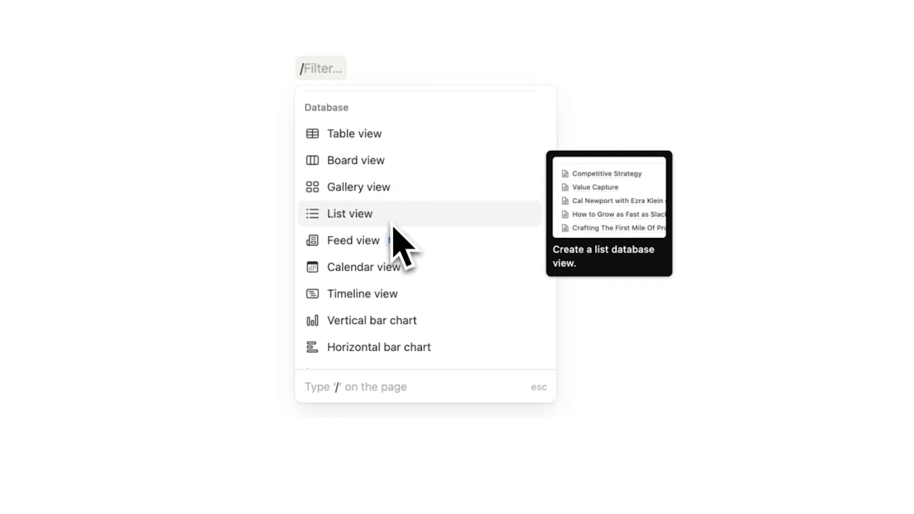
scroll(394, 221, down, 4)
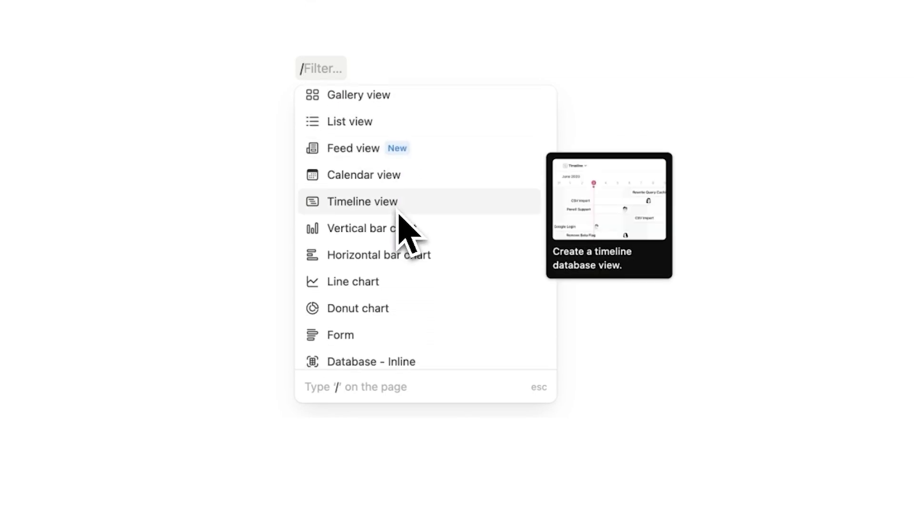
scroll(400, 214, down, 4)
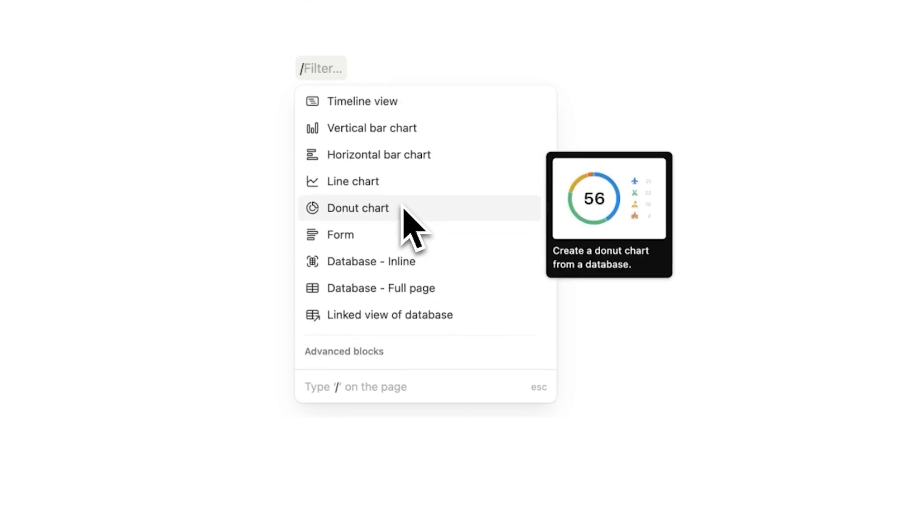
scroll(402, 208, down, 10)
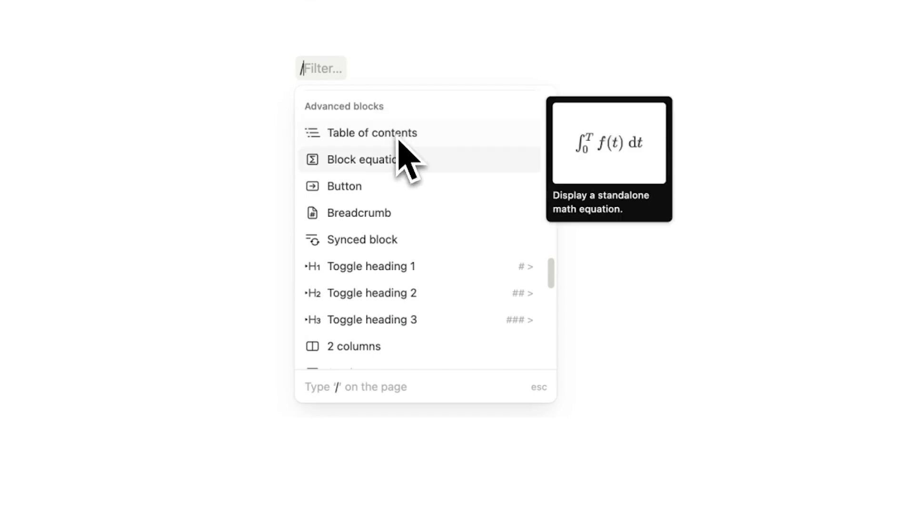
scroll(404, 190, down, 6)
scroll(408, 204, down, 7)
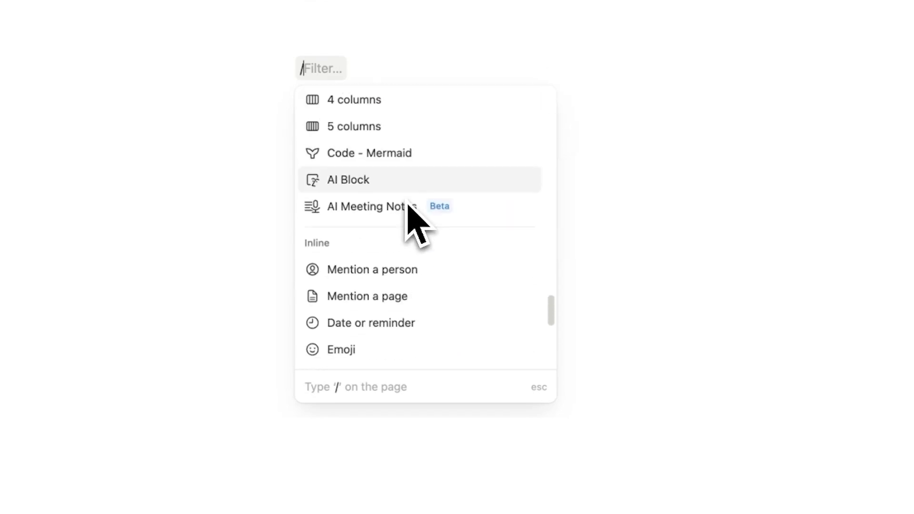
scroll(394, 149, up, 1)
scroll(424, 155, down, 5)
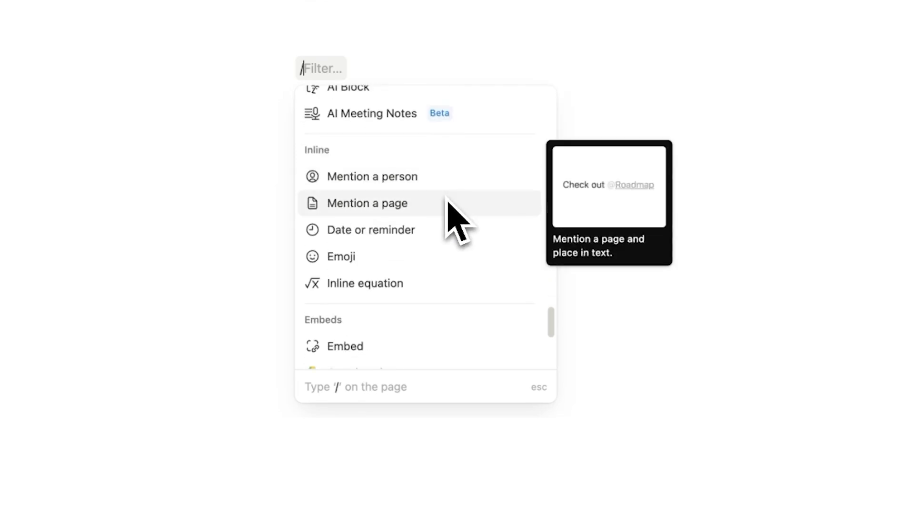
scroll(447, 238, down, 7)
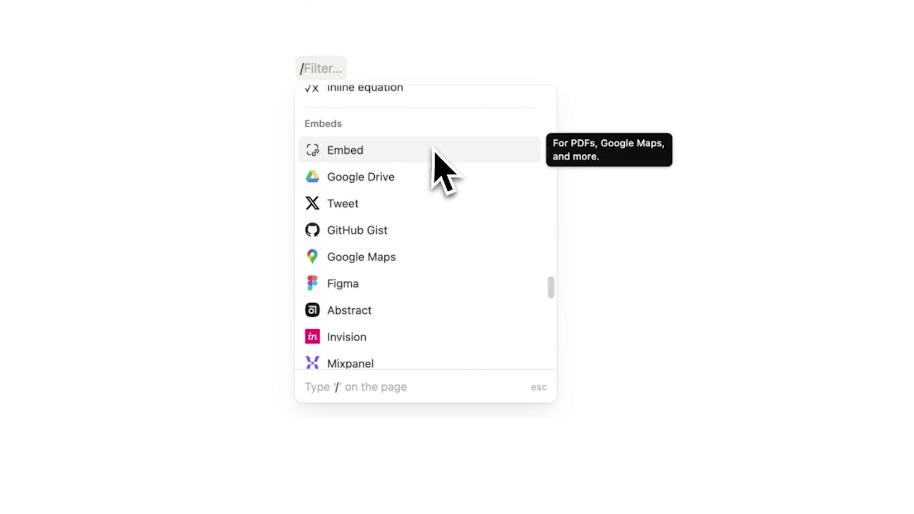
scroll(435, 158, down, 3)
scroll(438, 200, down, 13)
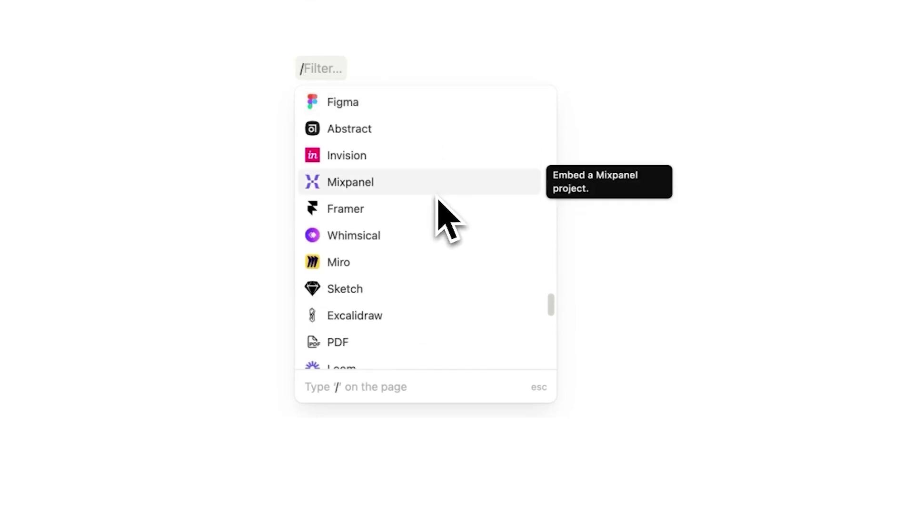
scroll(437, 199, down, 13)
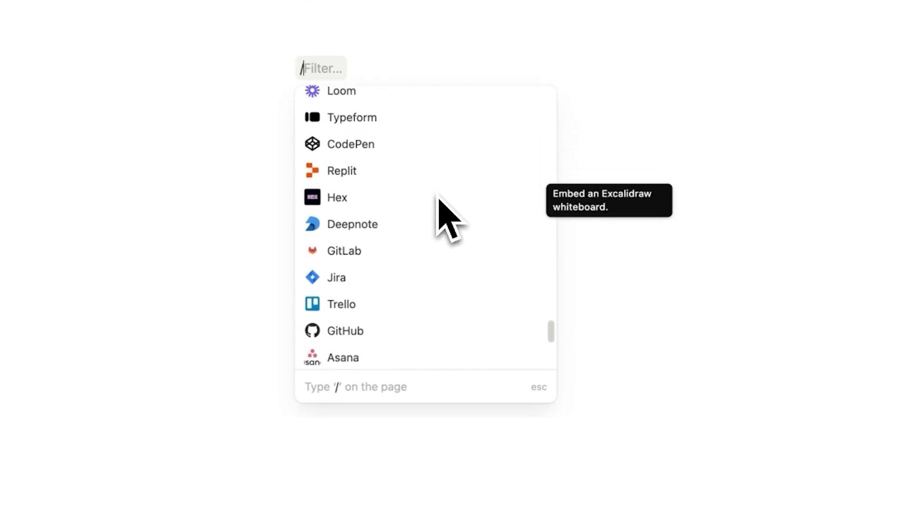
scroll(437, 197, down, 20)
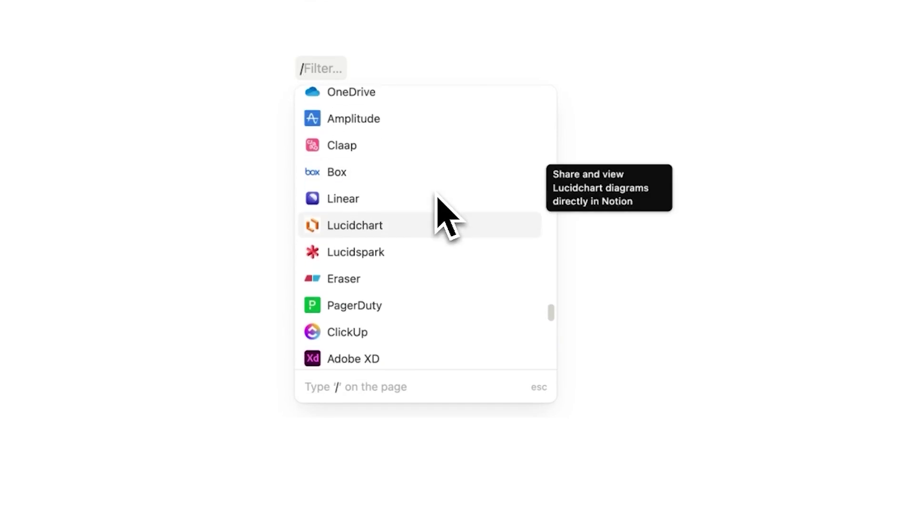
scroll(436, 197, down, 4)
scroll(439, 204, up, 20)
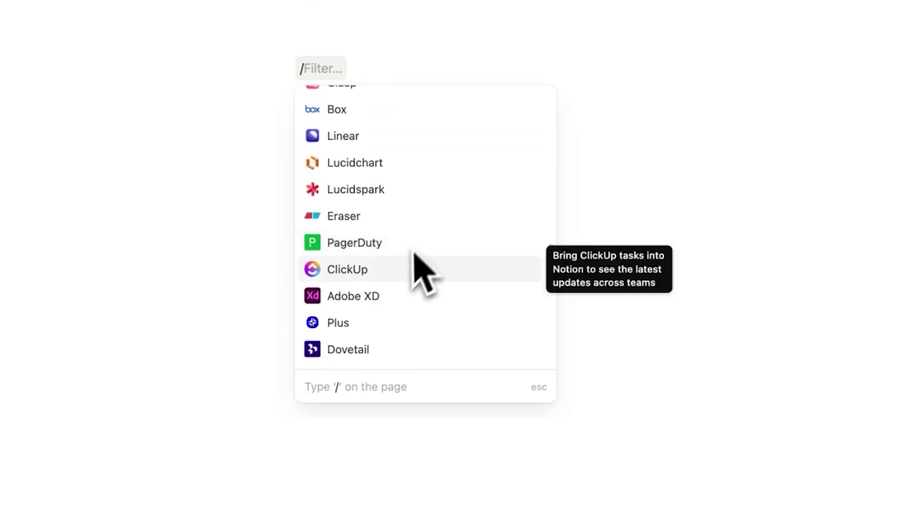
scroll(392, 202, up, 3)
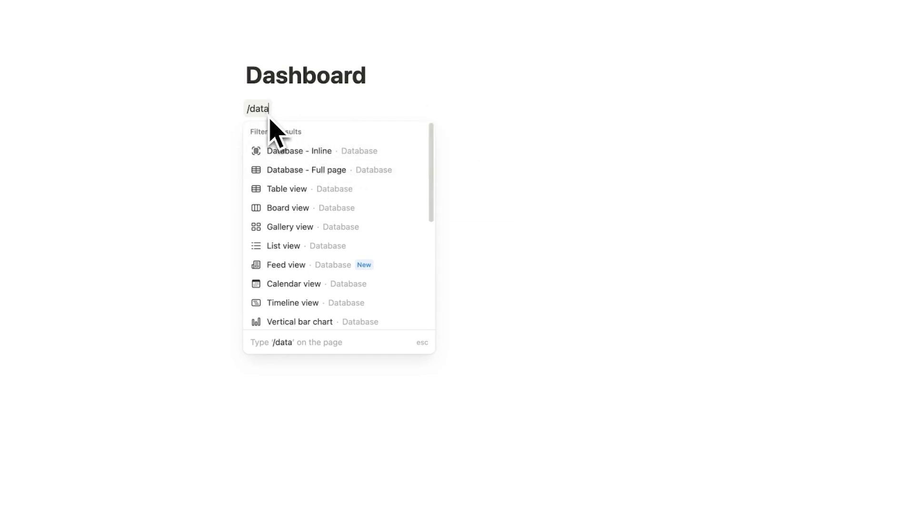
- Choose Table view from the /data menu to add a 'New table' database under Dashboard
scroll(373, 199, down, 5)
scroll(357, 238, up, 5)
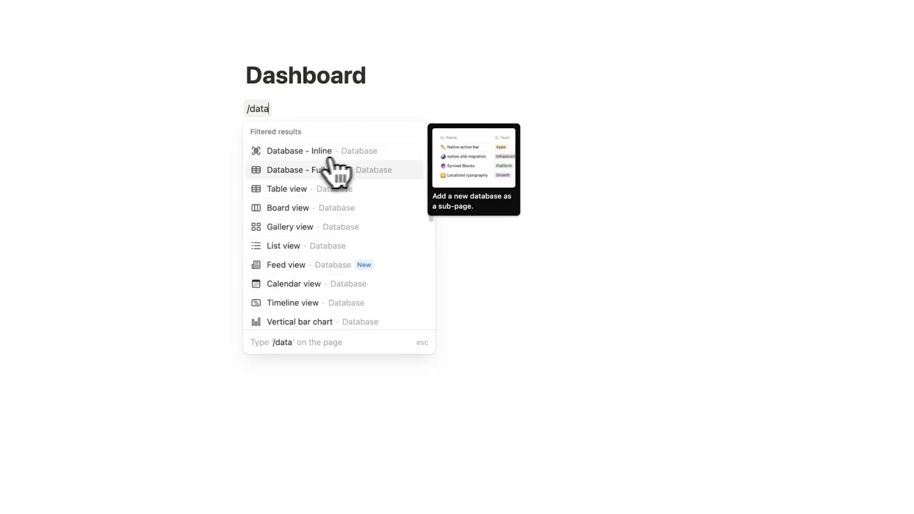
click(287, 191)
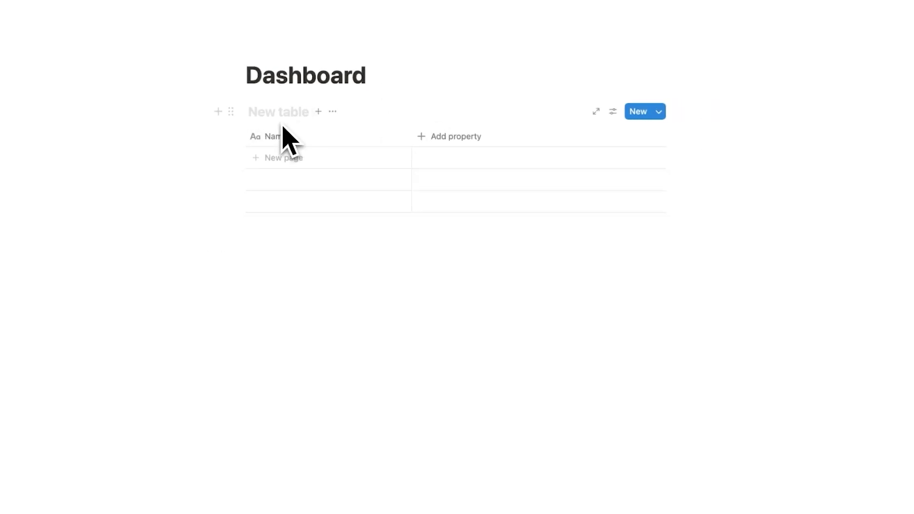
- Insert a /table simple table below the database, then select the whole block to remove it
click(307, 252)
text(/table)
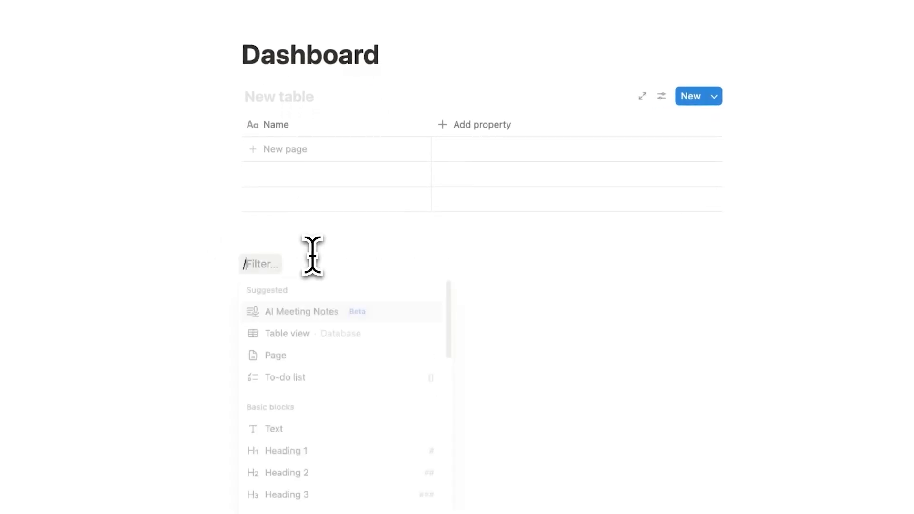
key(Return)
click(354, 294)
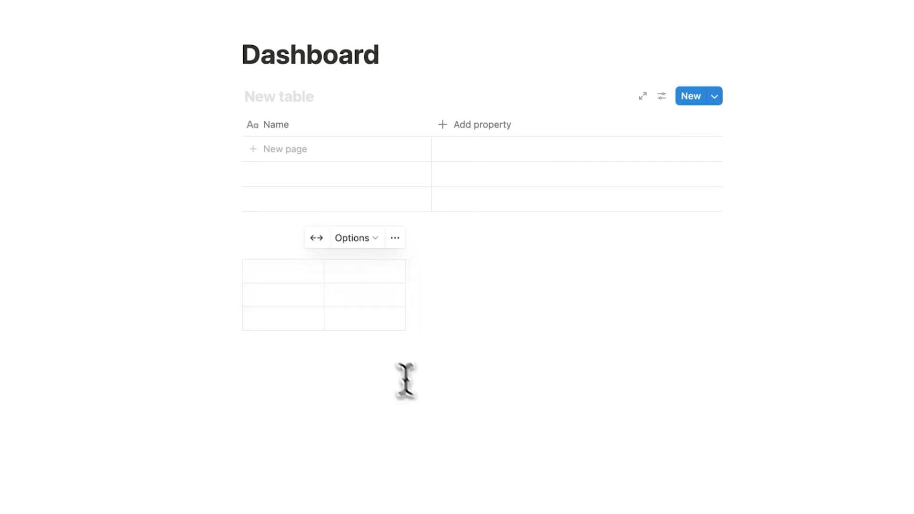
drag(406, 379, 361, 338)
click(450, 348)
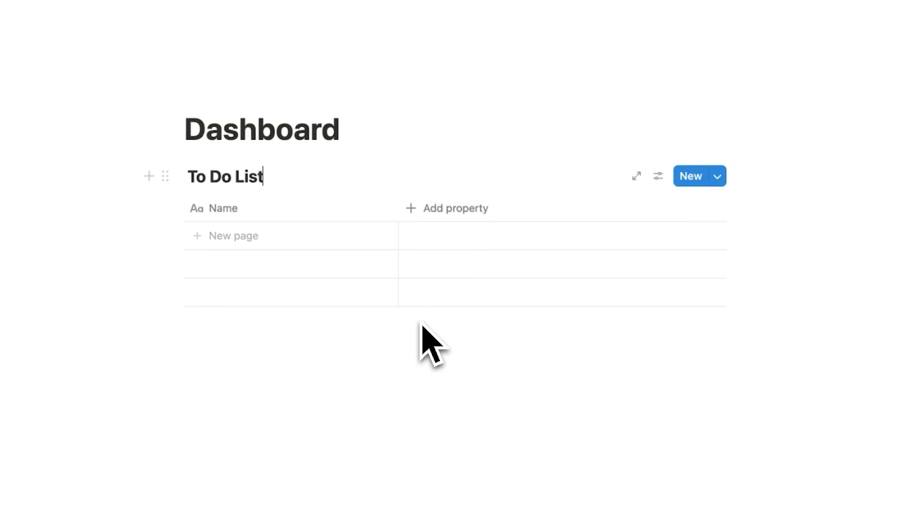
- Add a 'Research' row to the To Do List
click(306, 260)
text(Research)
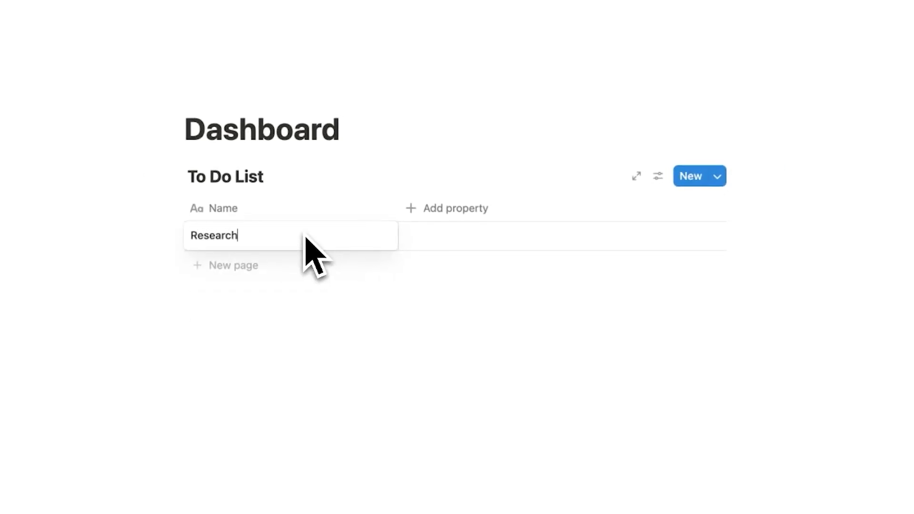
key(Return)
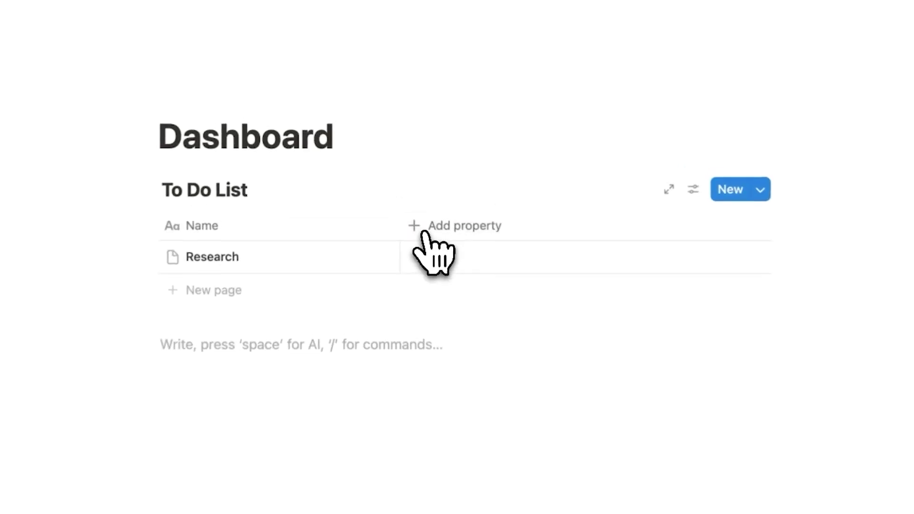
- Add an unnamed Checkbox column, move it before Name, and test it on Research
click(420, 212)
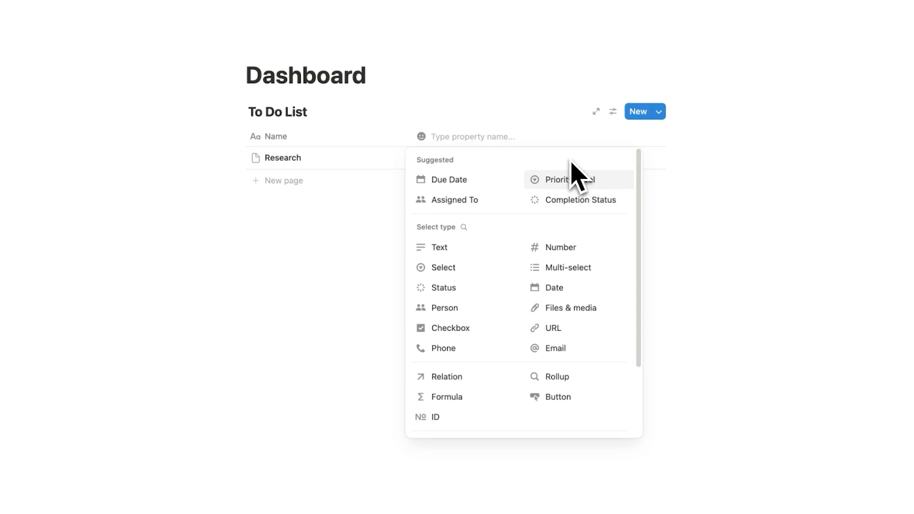
scroll(495, 215, down, 2)
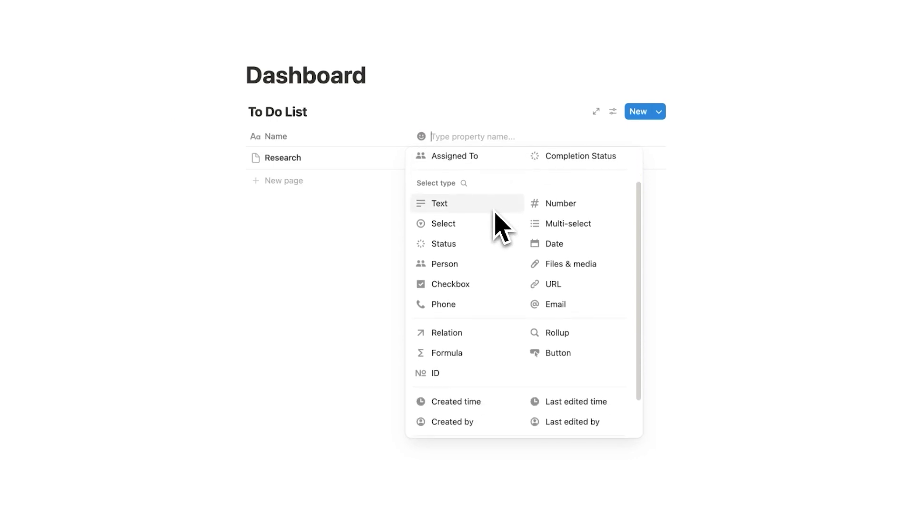
scroll(495, 219, down, 2)
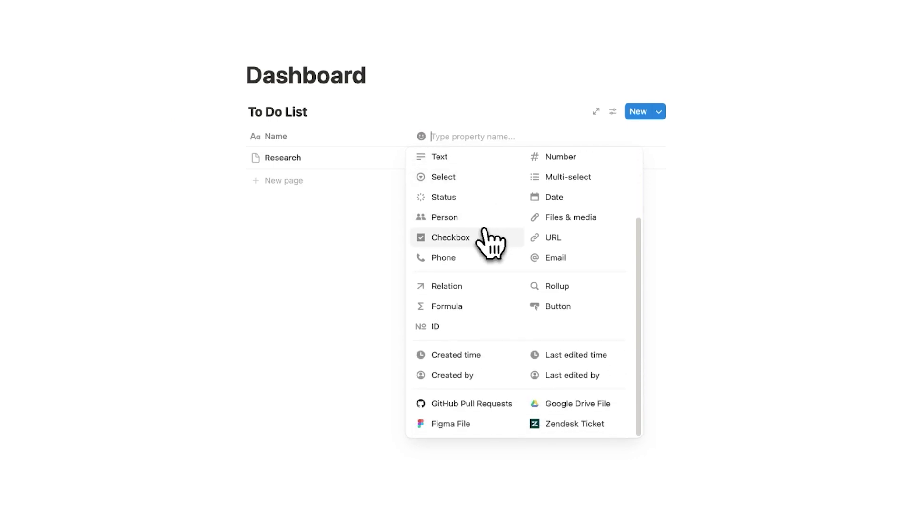
click(473, 241)
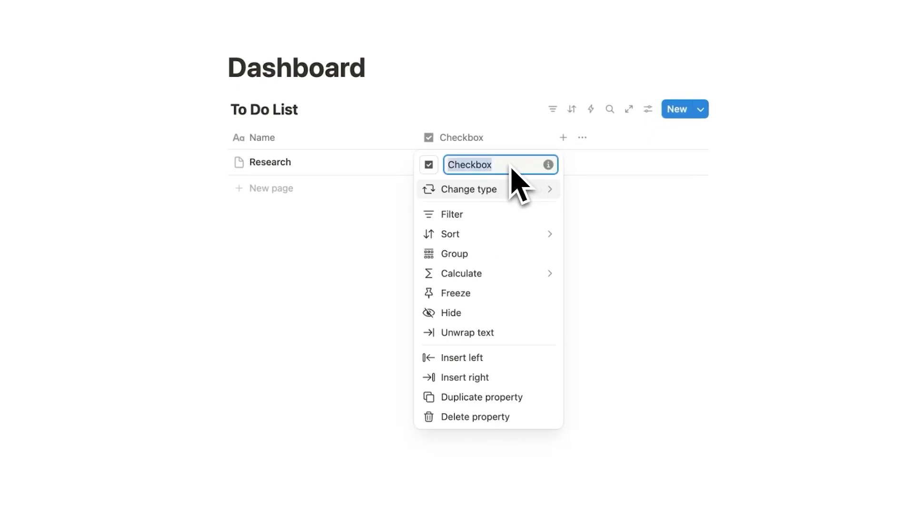
key(Escape)
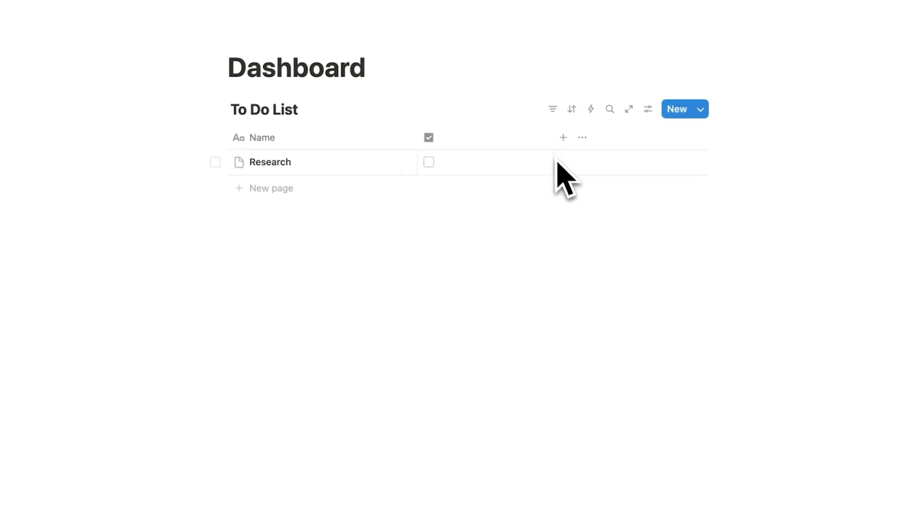
drag(552, 137, 224, 142)
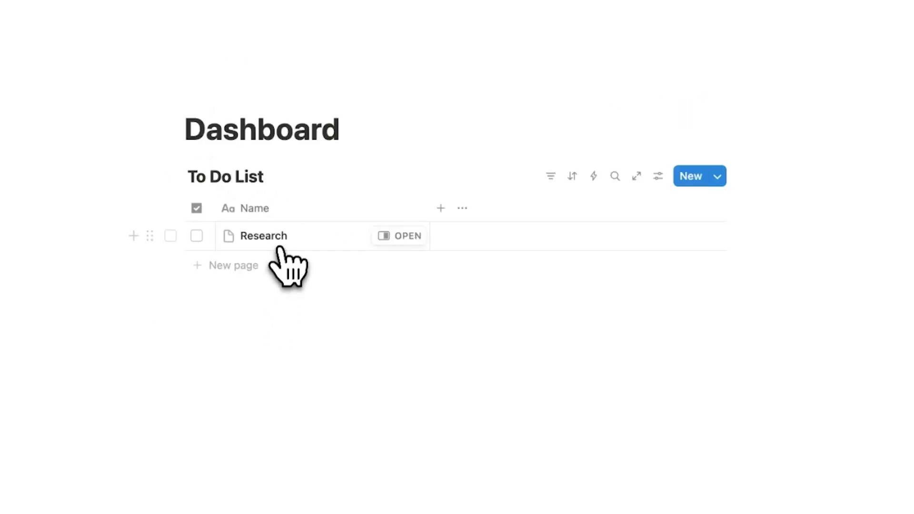
click(193, 237)
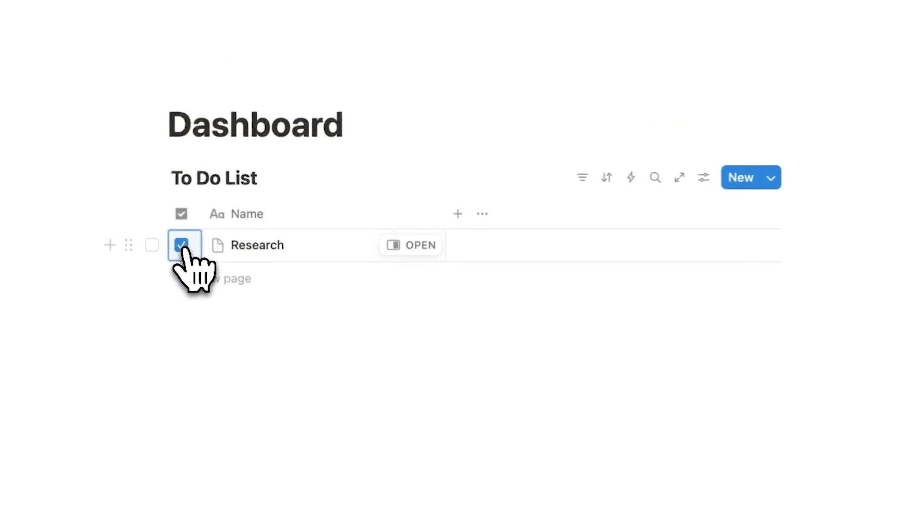
click(193, 237)
click(279, 304)
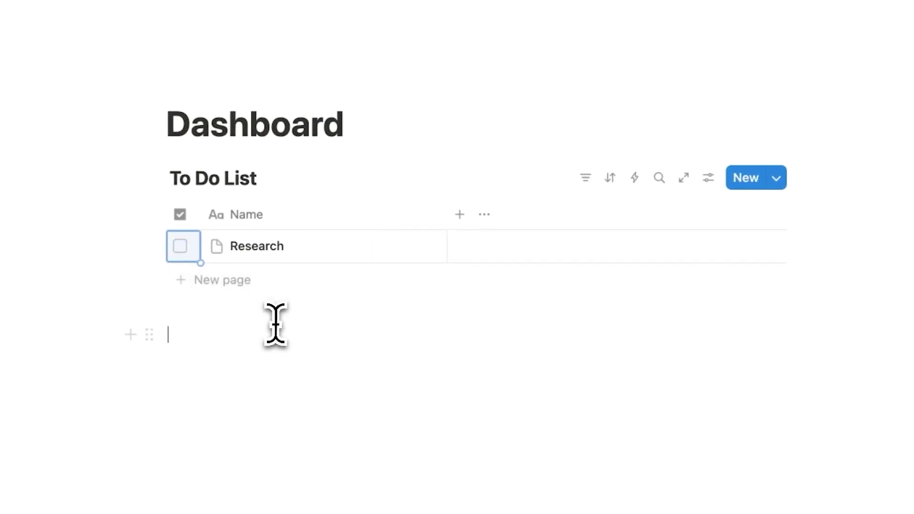
- Add a select-type property named Projects to the To Do List table
click(458, 215)
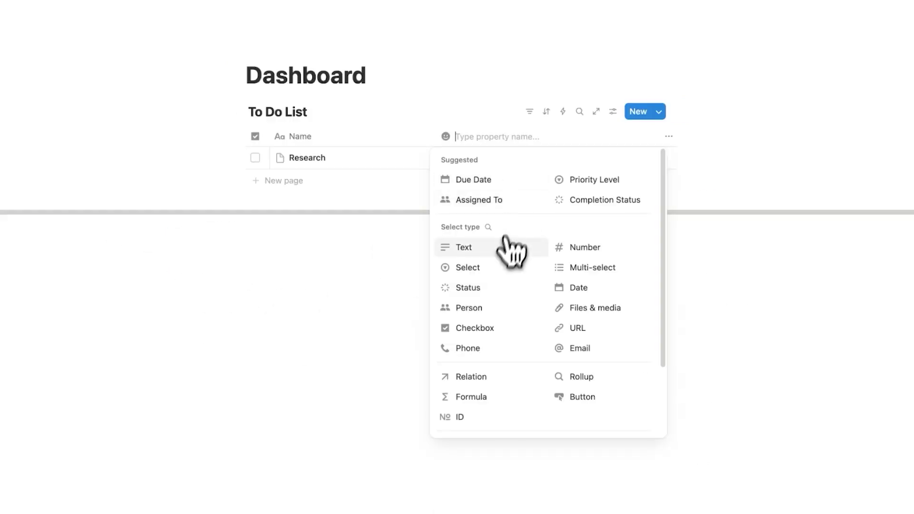
click(496, 267)
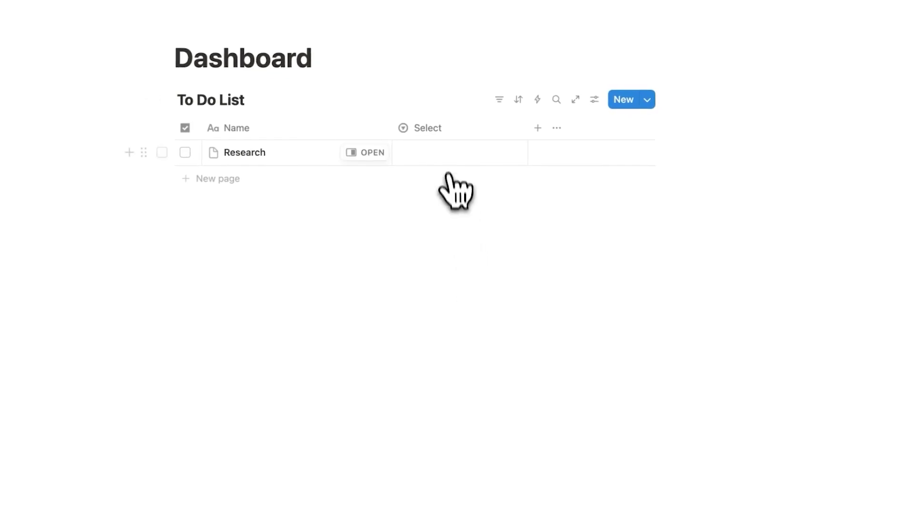
click(471, 129)
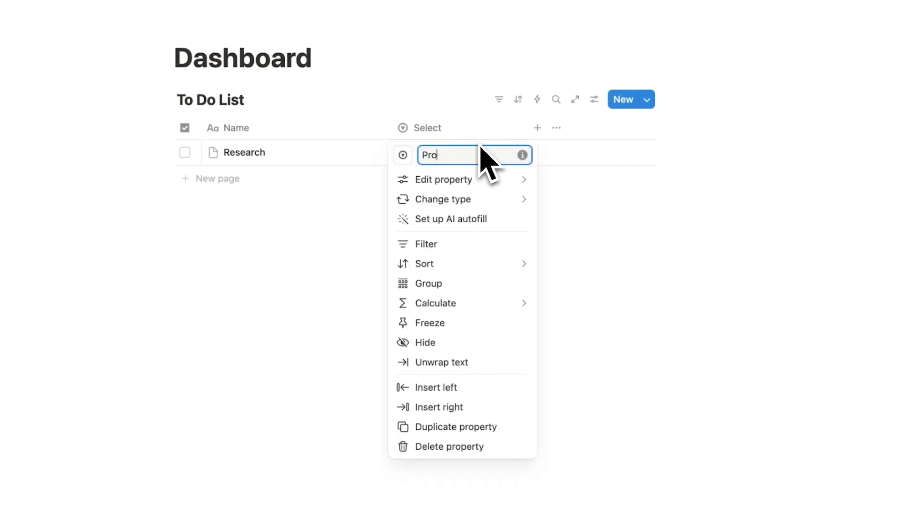
text(Projects)
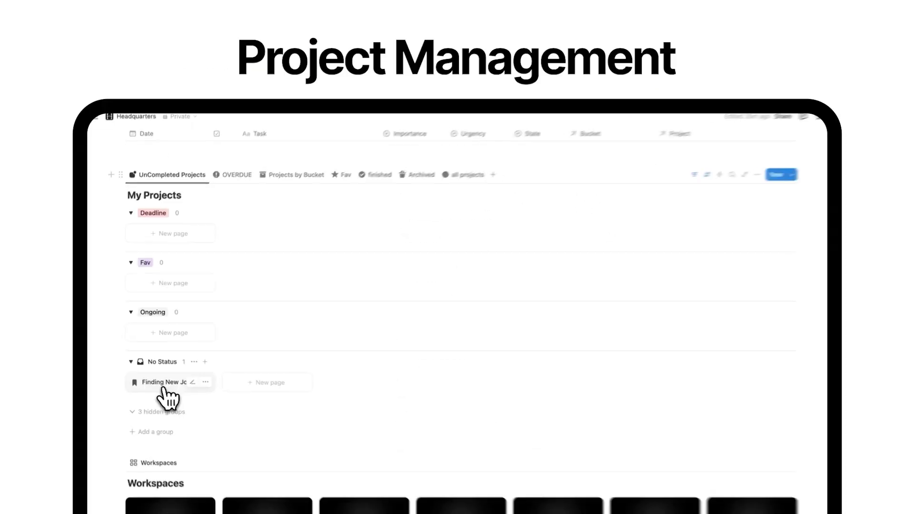
click(159, 382)
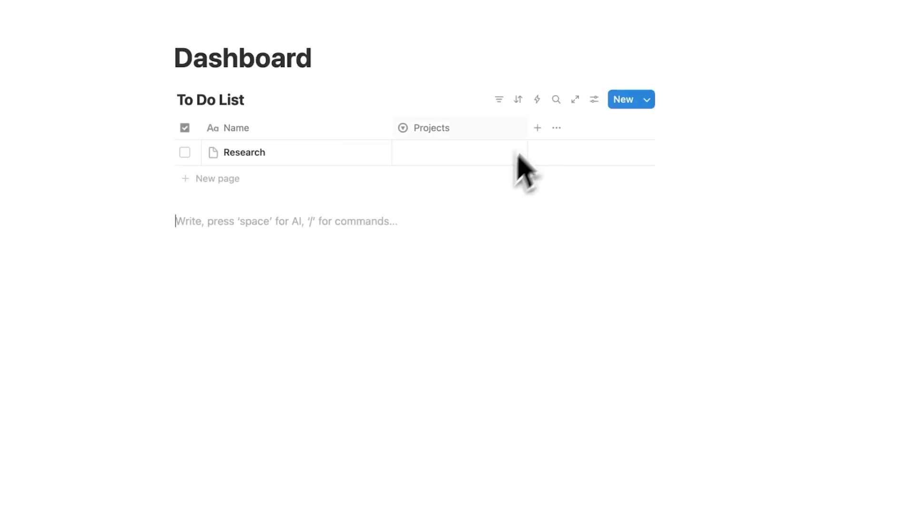
click(537, 126)
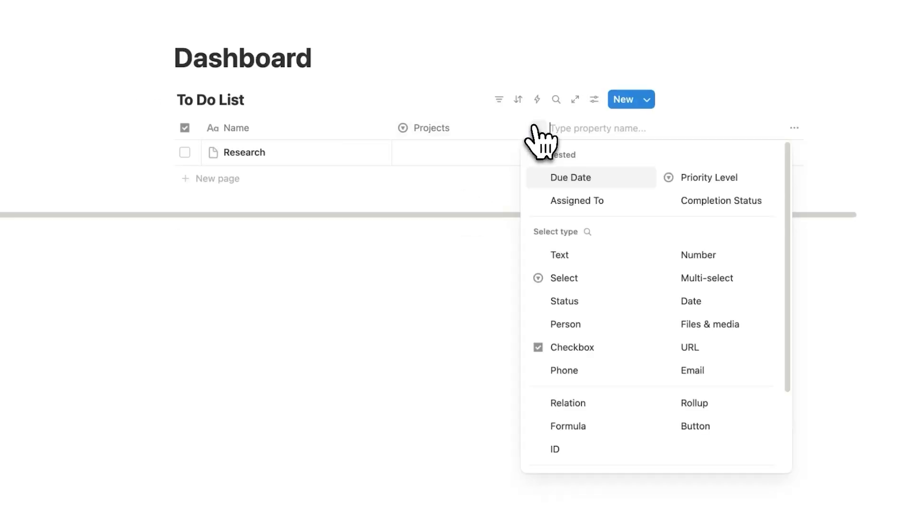
scroll(691, 227, down, 3)
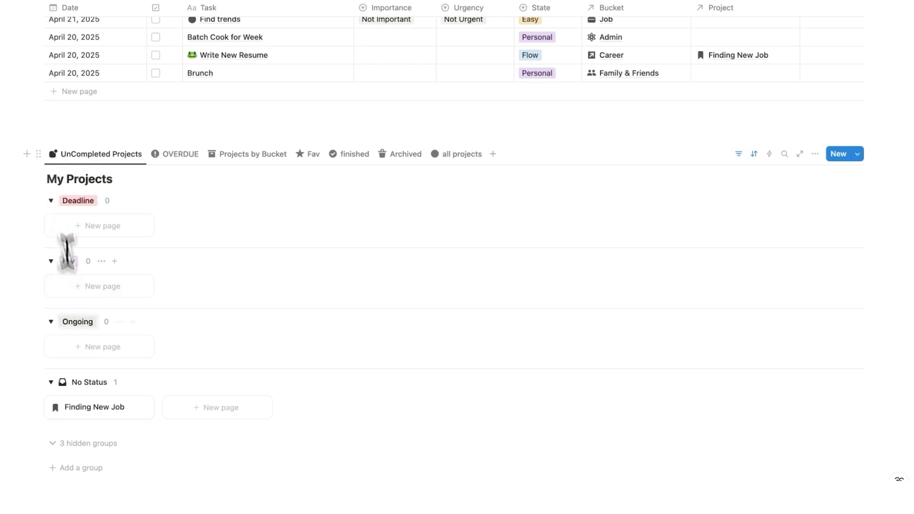
scroll(67, 252, down, 2)
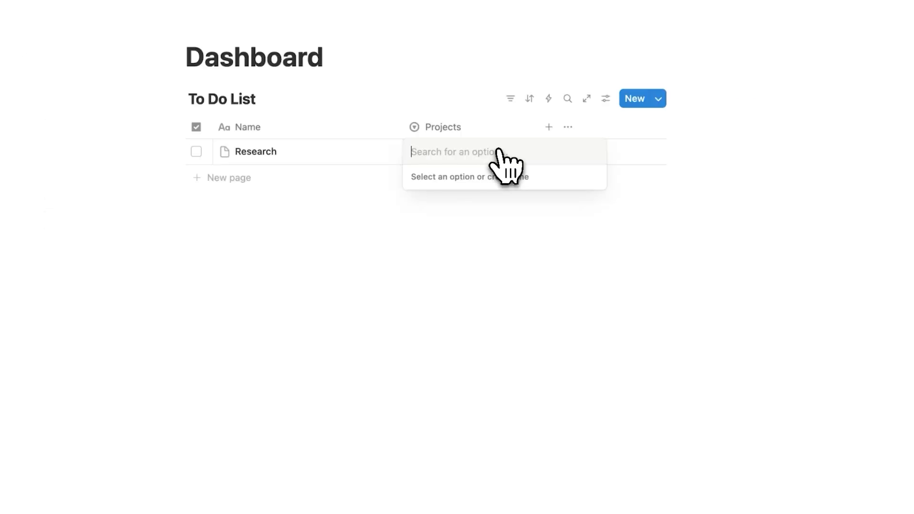
- Create Report and Presentation options in Research's Projects cell, leaving Research tagged Report
text(Report)
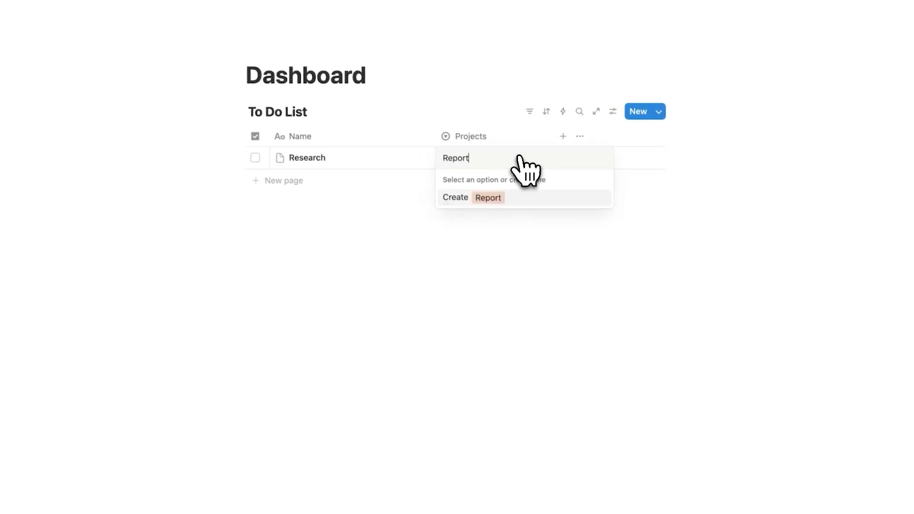
key(Return)
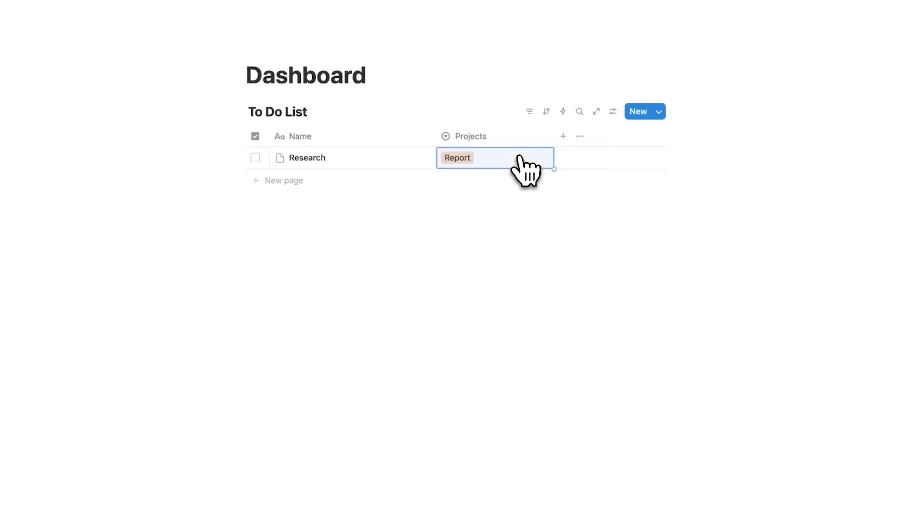
click(520, 164)
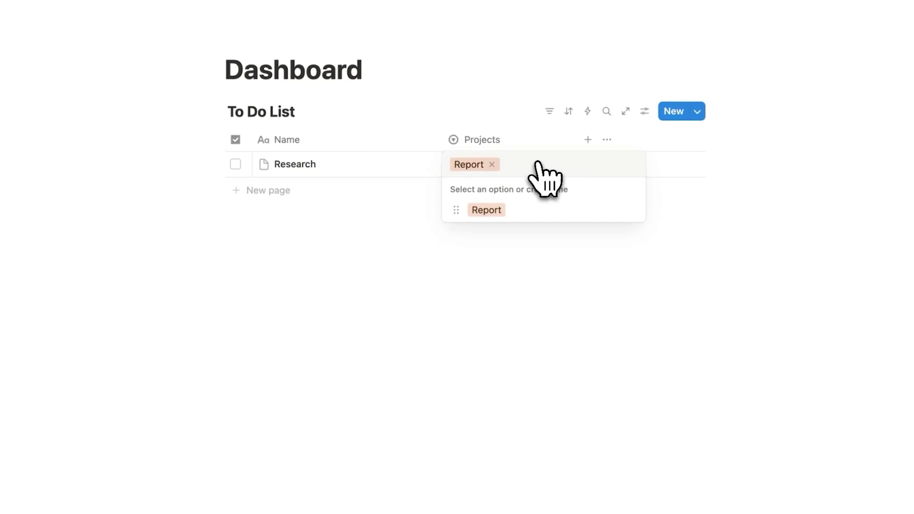
text(Presentation)
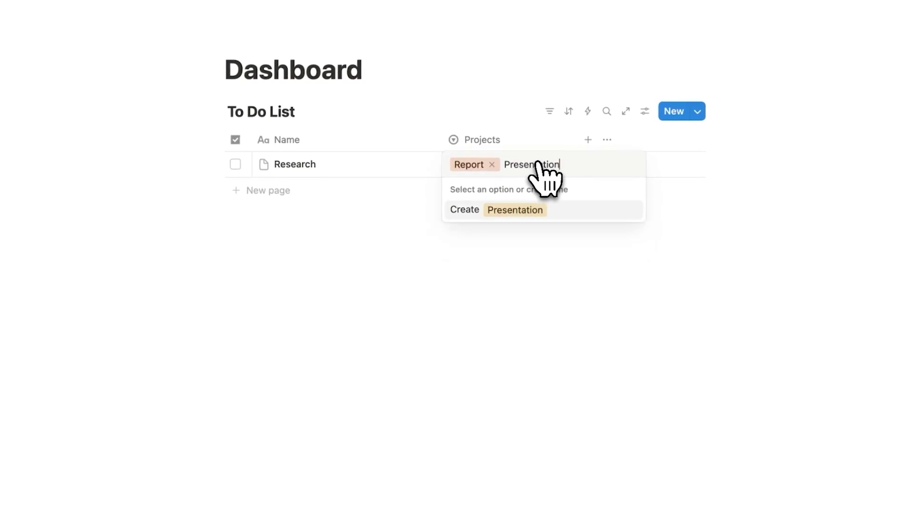
key(Return)
click(539, 165)
click(520, 208)
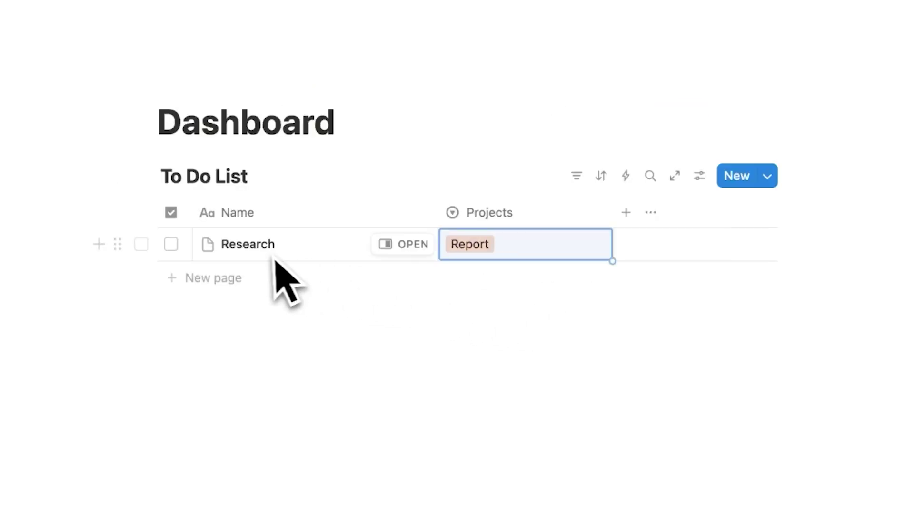
click(525, 252)
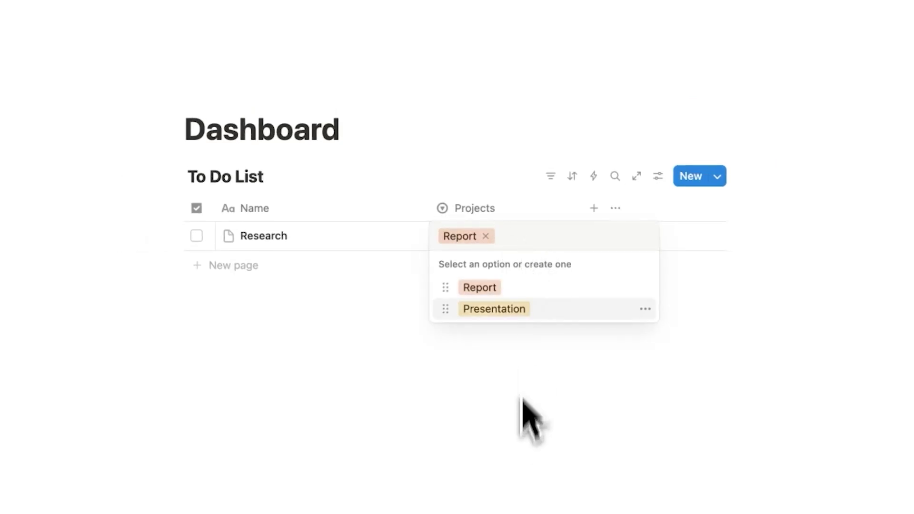
click(497, 407)
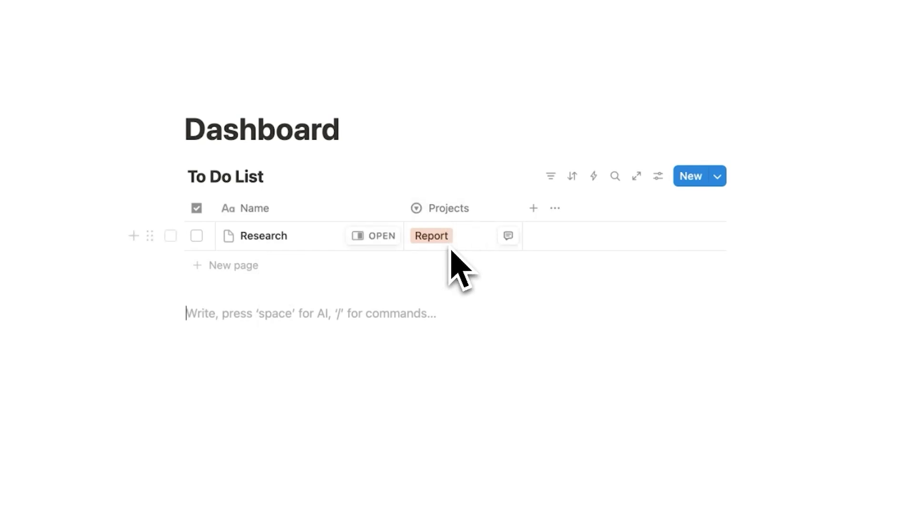
click(196, 236)
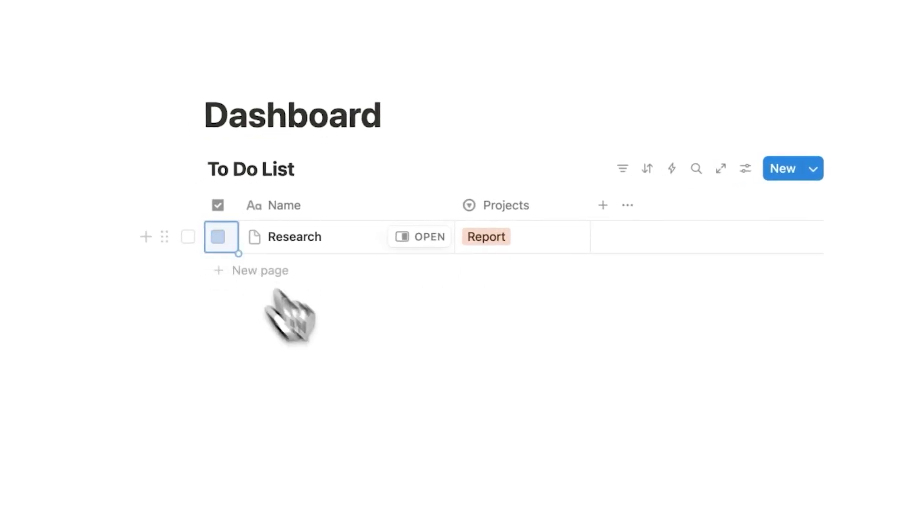
click(340, 350)
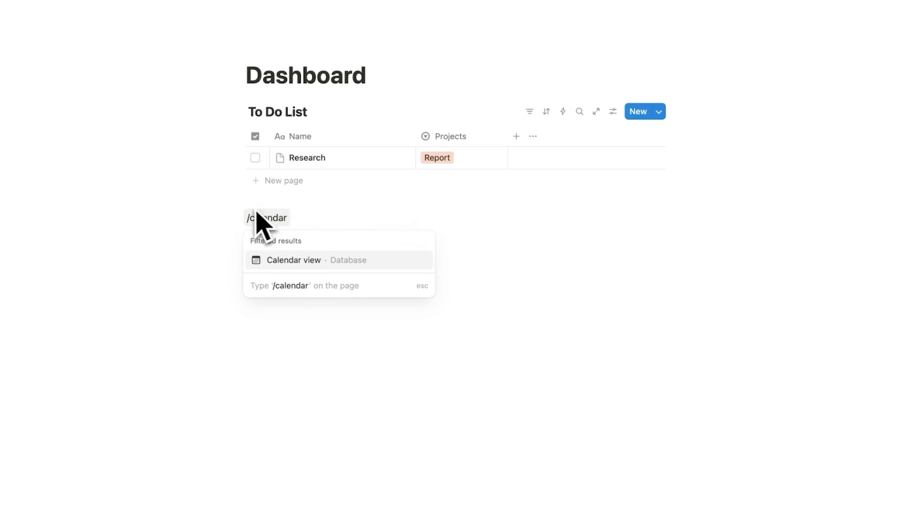
- Insert a calendar view below the table, linked to the existing To Do List database
mouse_move(297, 256)
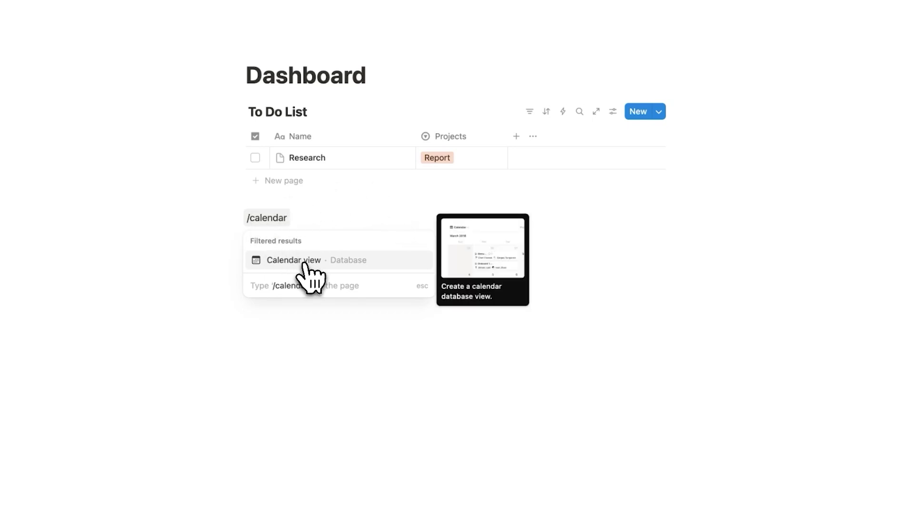
click(305, 261)
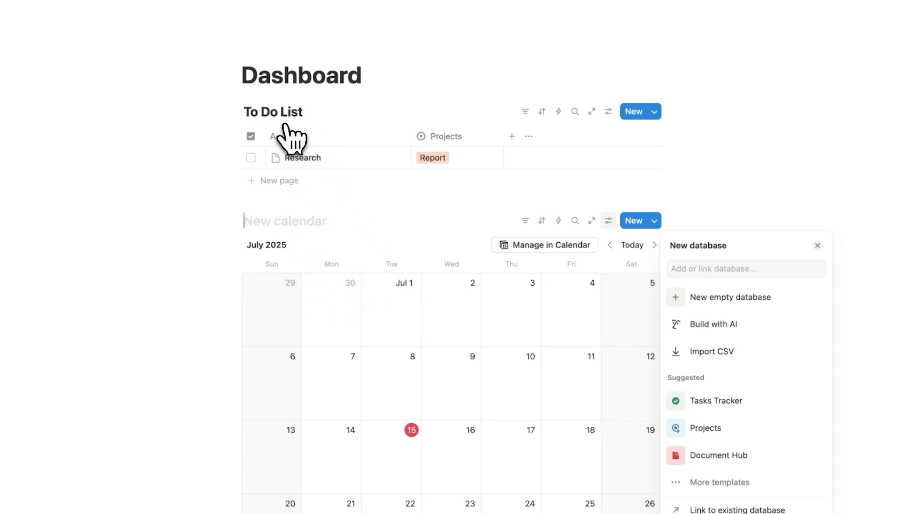
click(673, 268)
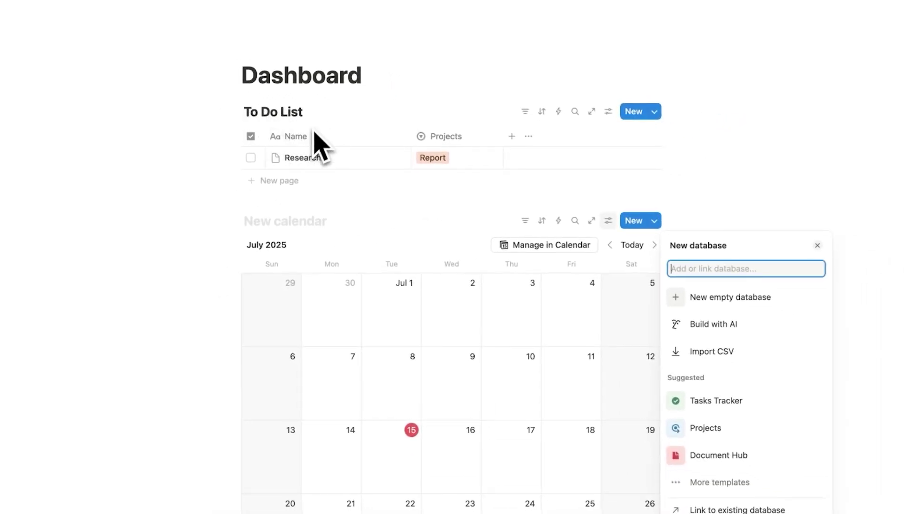
text(To Do List)
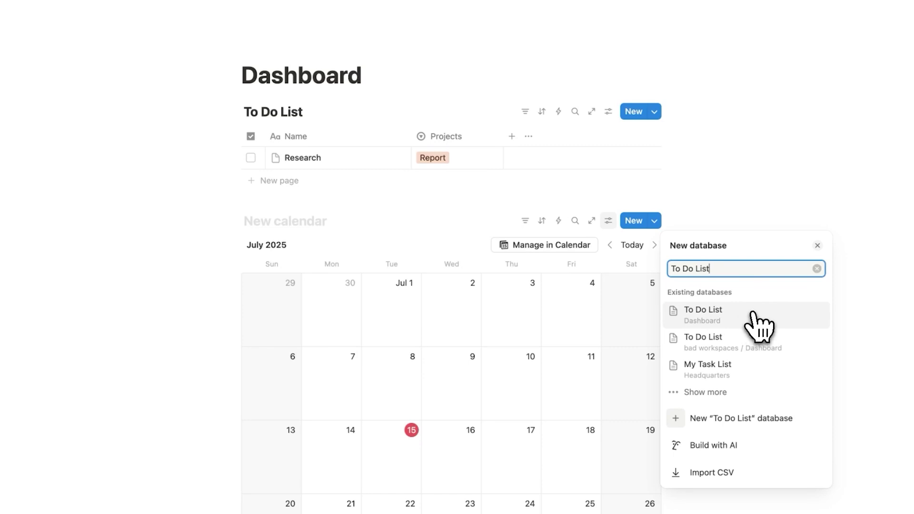
click(760, 328)
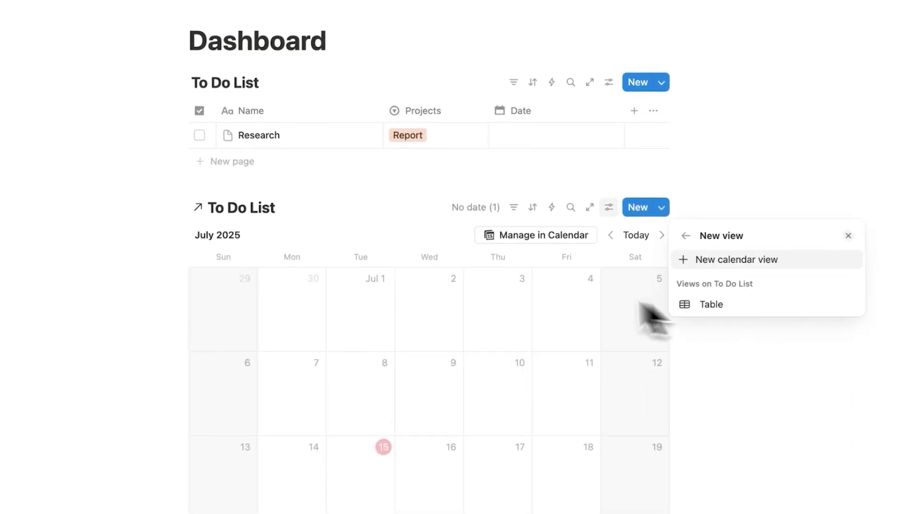
- Close the new-view panel and move the Date column to the front of the table
click(418, 330)
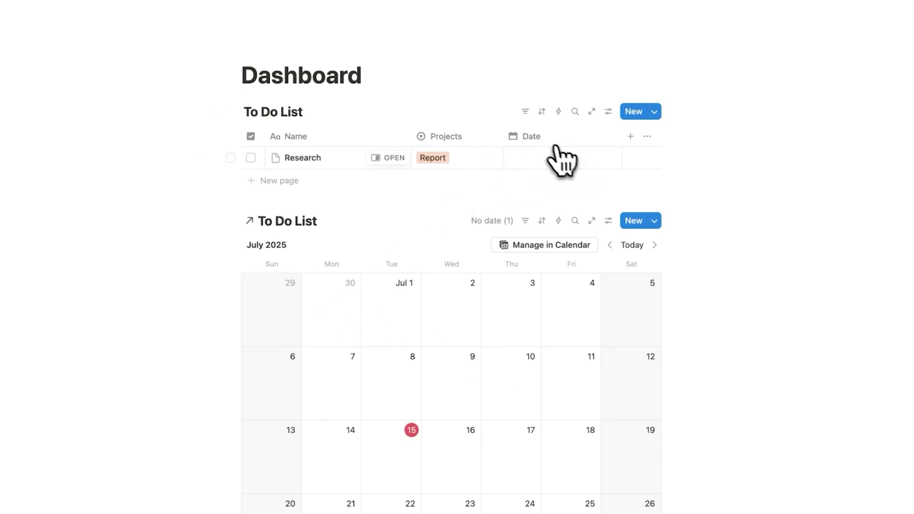
drag(554, 138, 356, 148)
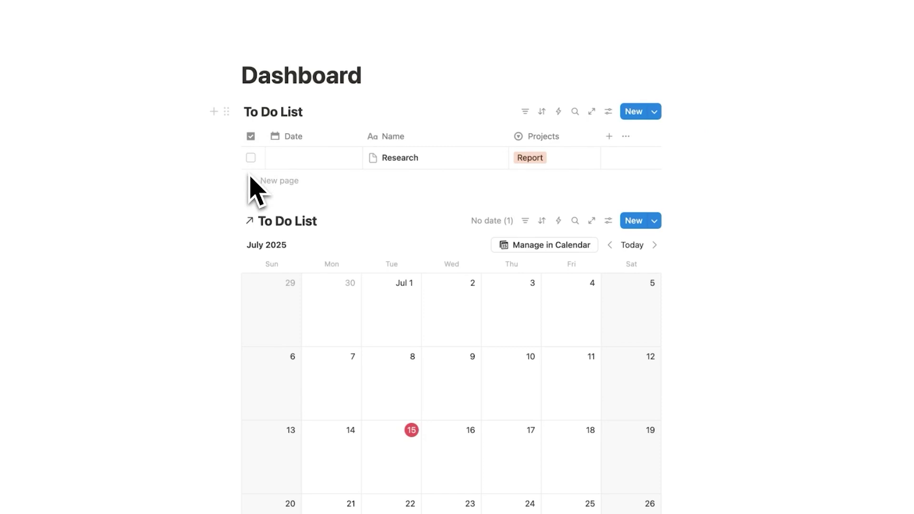
scroll(249, 177, down, 2)
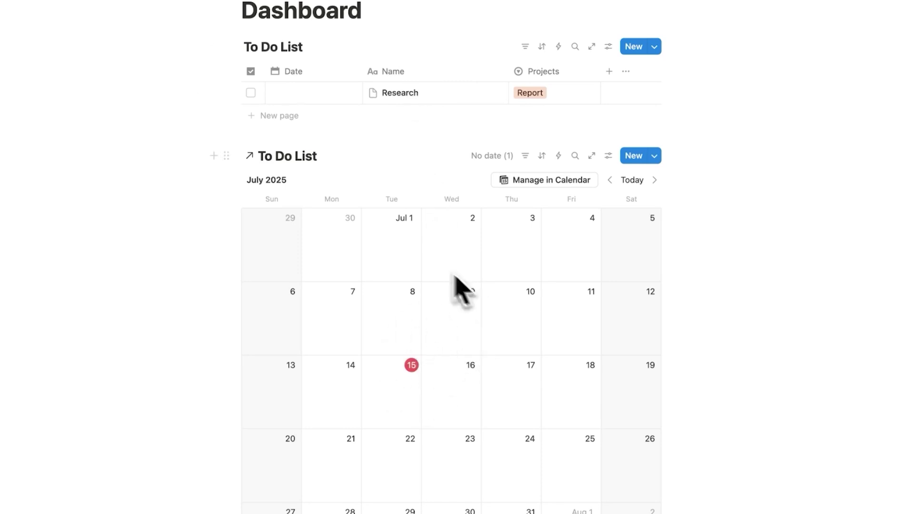
- Give the Research task the date July 15, 2025
click(336, 91)
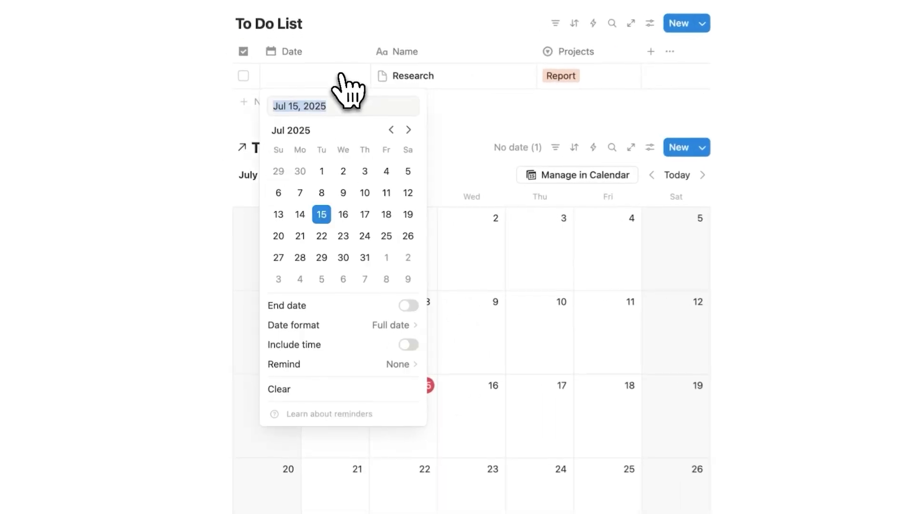
click(321, 215)
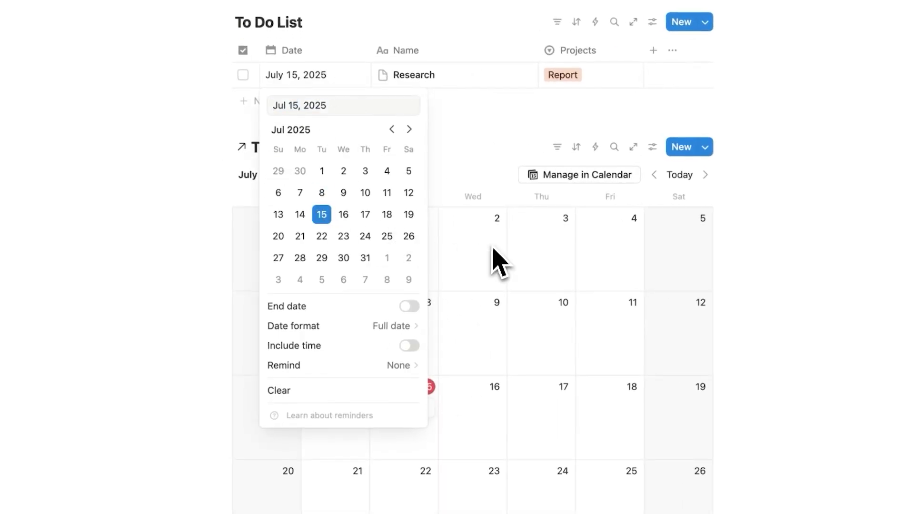
click(484, 269)
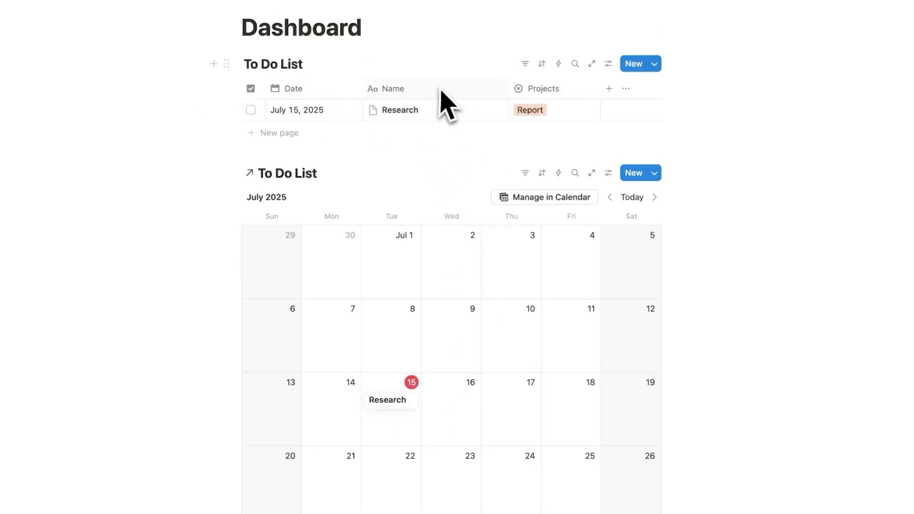
scroll(467, 238, down, 3)
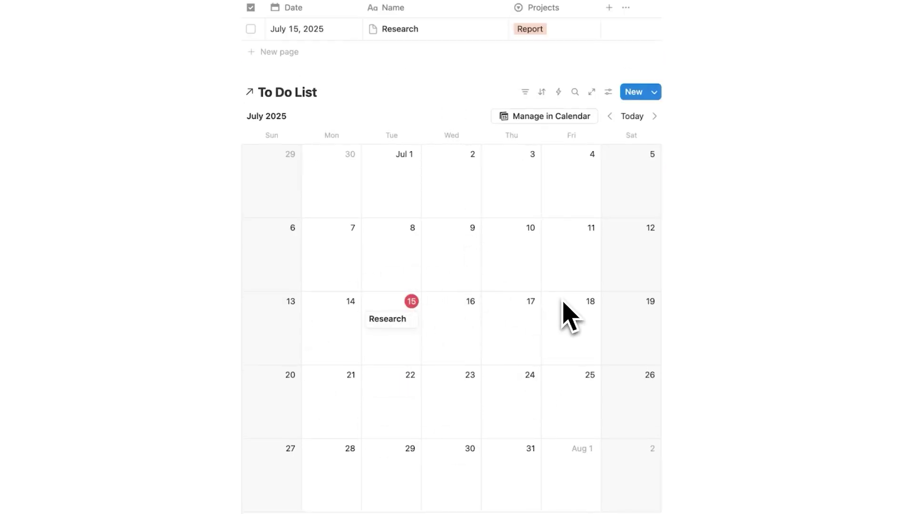
scroll(543, 102, up, 3)
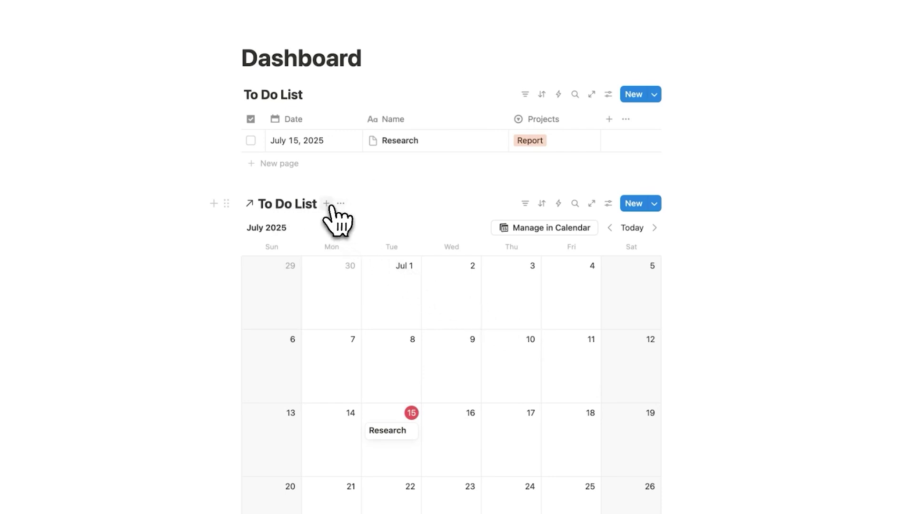
- Add a second calendar view sourced from the Dashboard's To Do List database
click(326, 204)
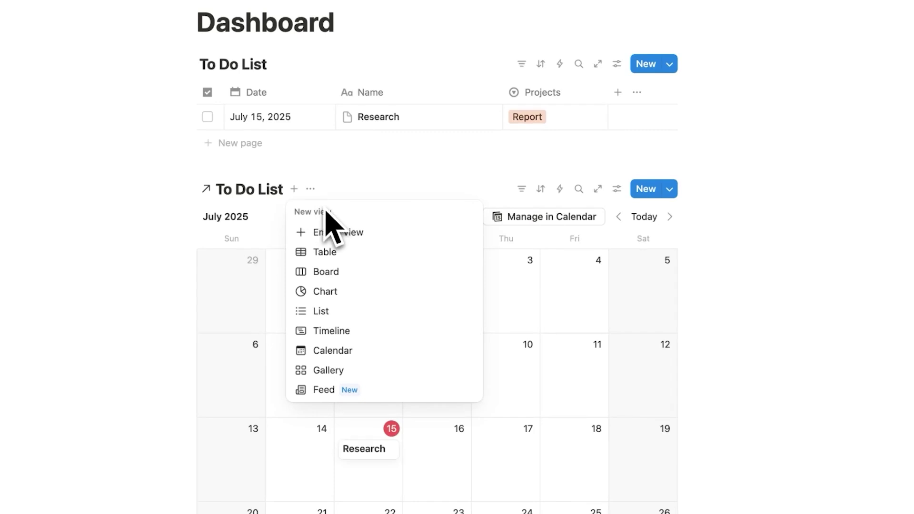
click(373, 350)
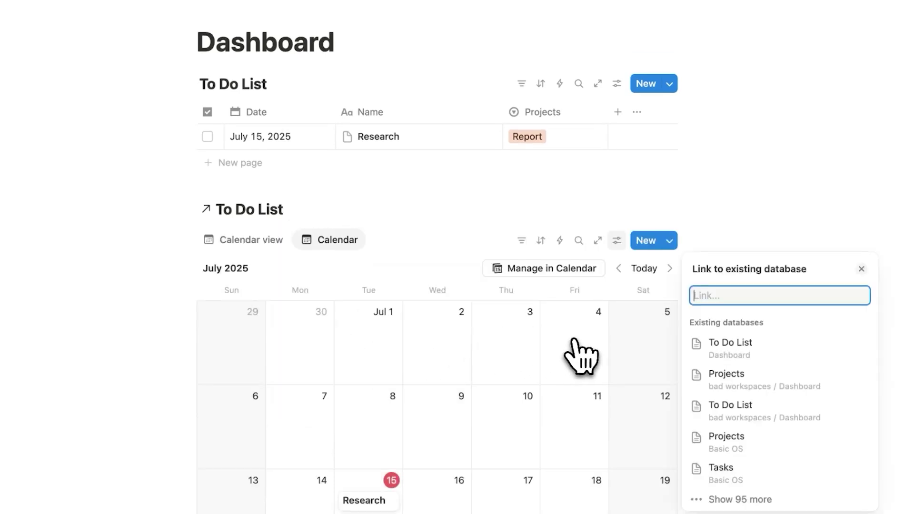
click(724, 349)
click(436, 299)
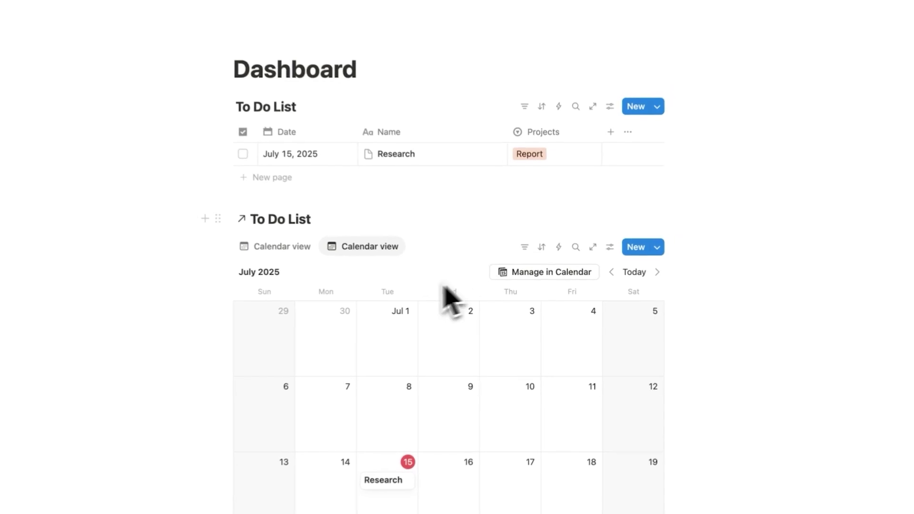
scroll(447, 298, down, 4)
scroll(585, 394, up, 1)
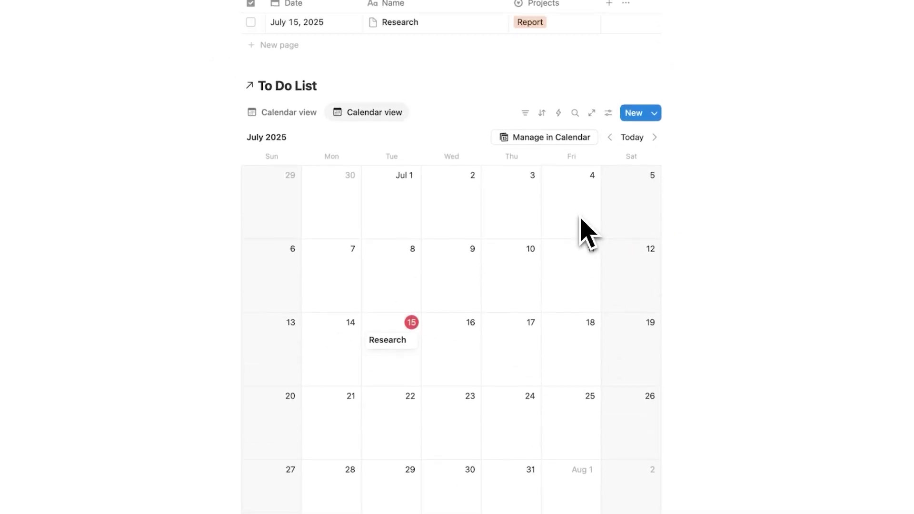
scroll(617, 238, up, 1)
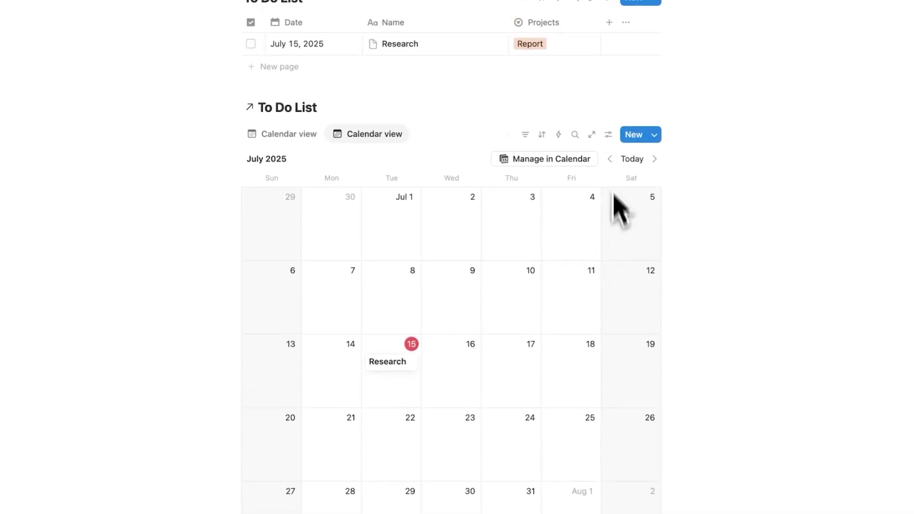
- Set the new calendar view's layout to show one week at a time
click(608, 138)
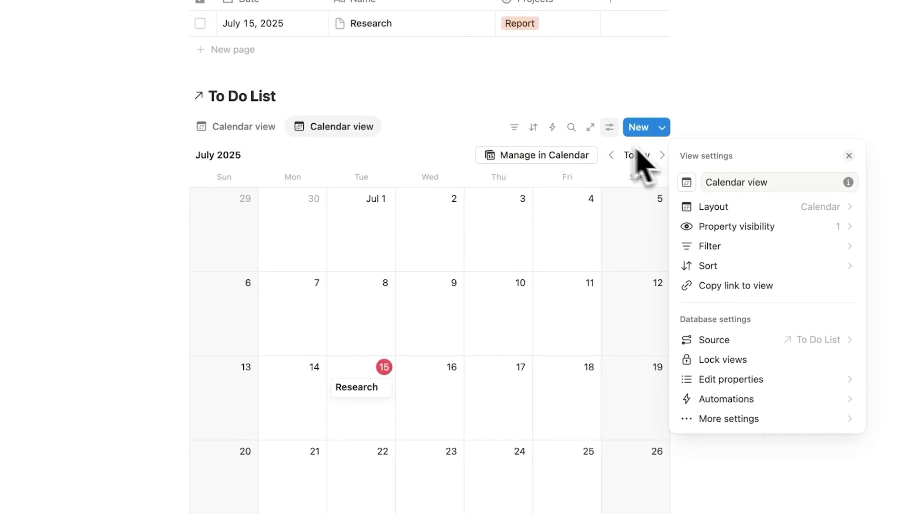
click(732, 207)
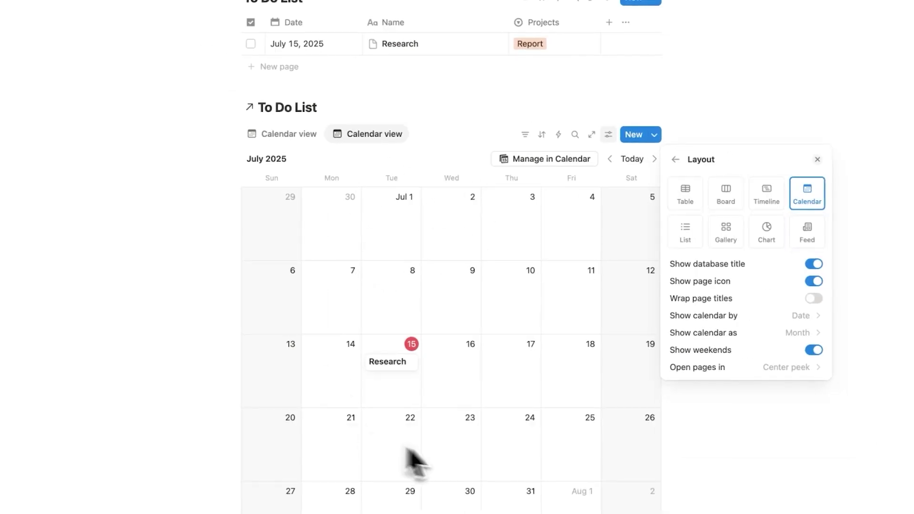
click(757, 335)
click(737, 367)
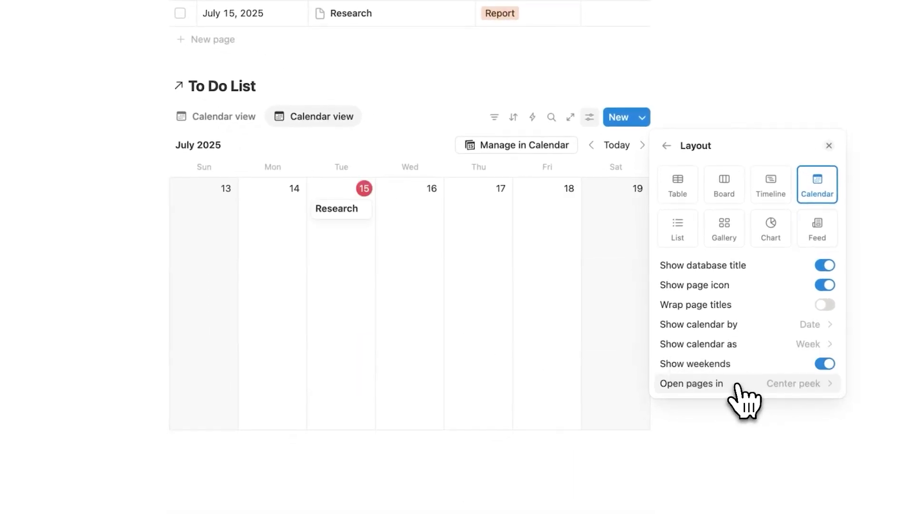
click(445, 119)
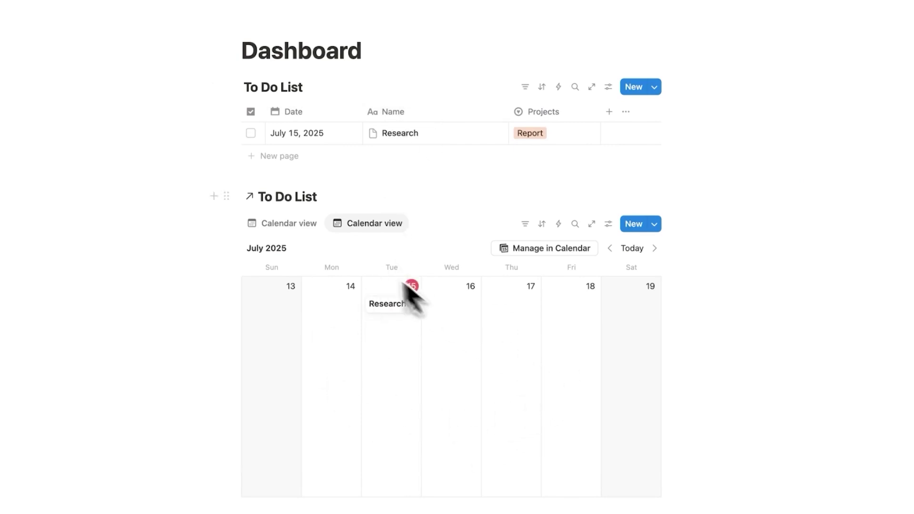
- Rename the first calendar view to Month
click(286, 223)
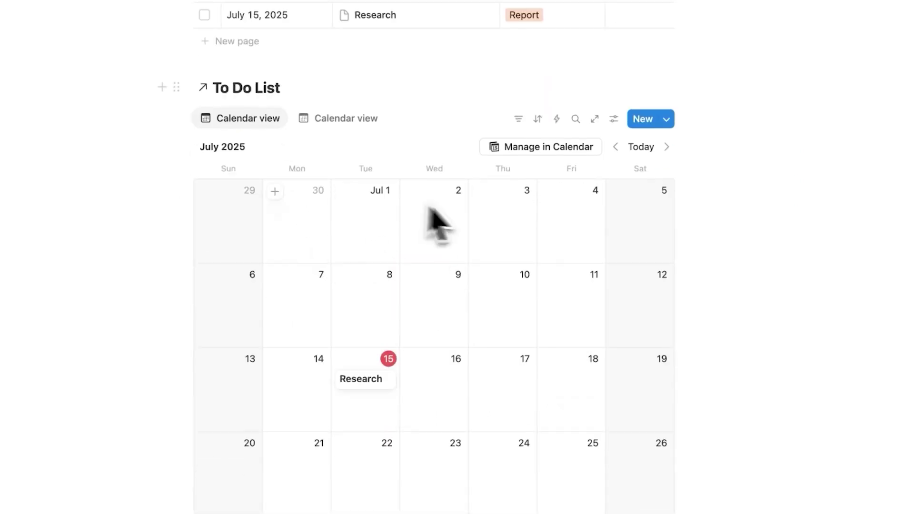
click(266, 127)
click(264, 145)
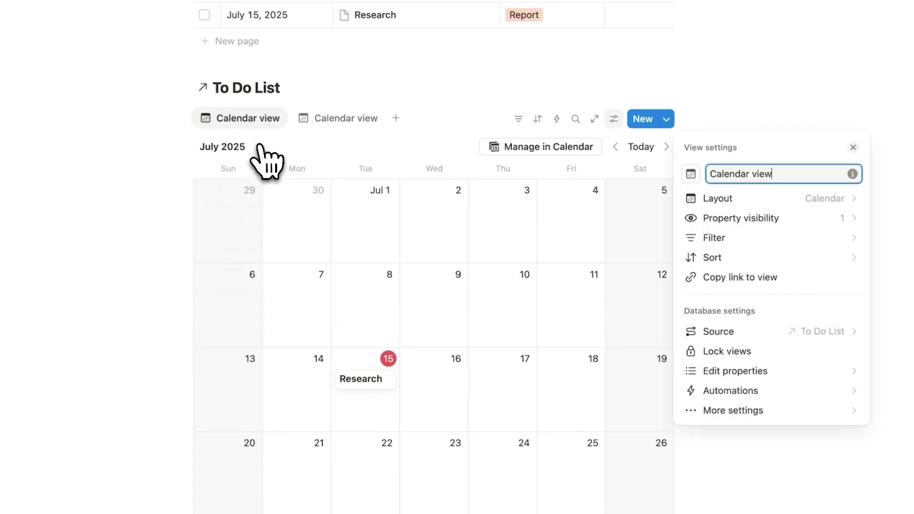
text(Mon)
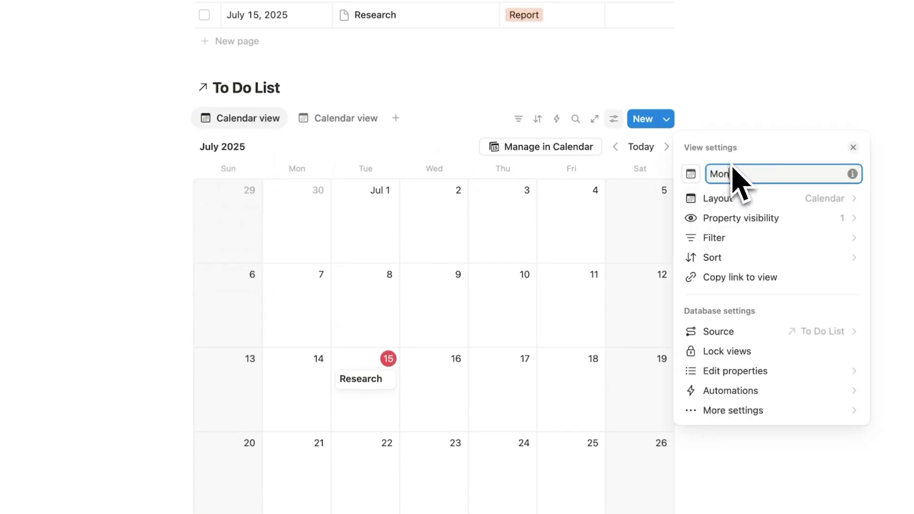
text(th)
click(333, 119)
- Rename the second calendar view to Week and switch to it
click(333, 119)
click(335, 143)
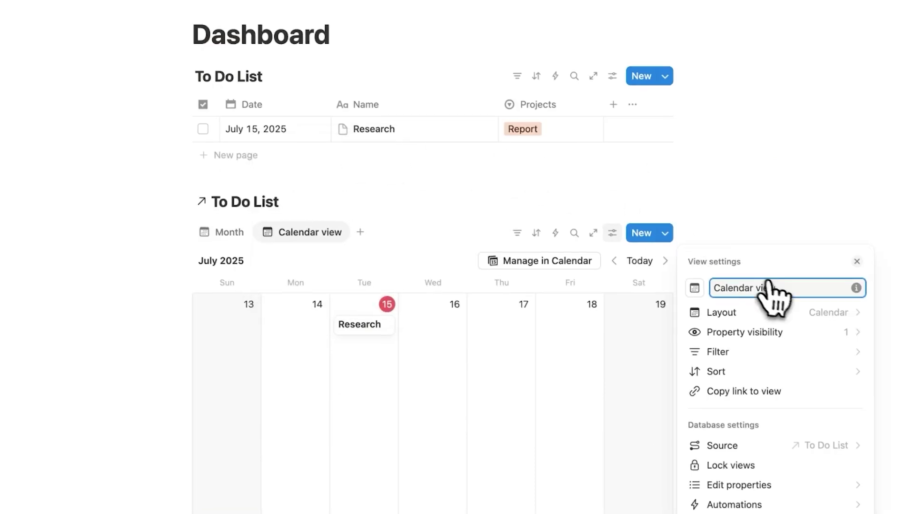
text(Week)
click(234, 234)
click(233, 234)
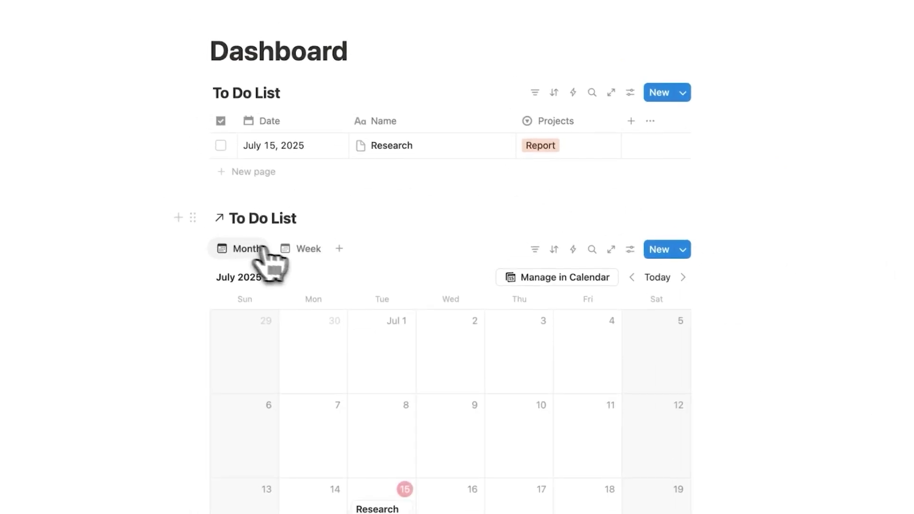
click(299, 253)
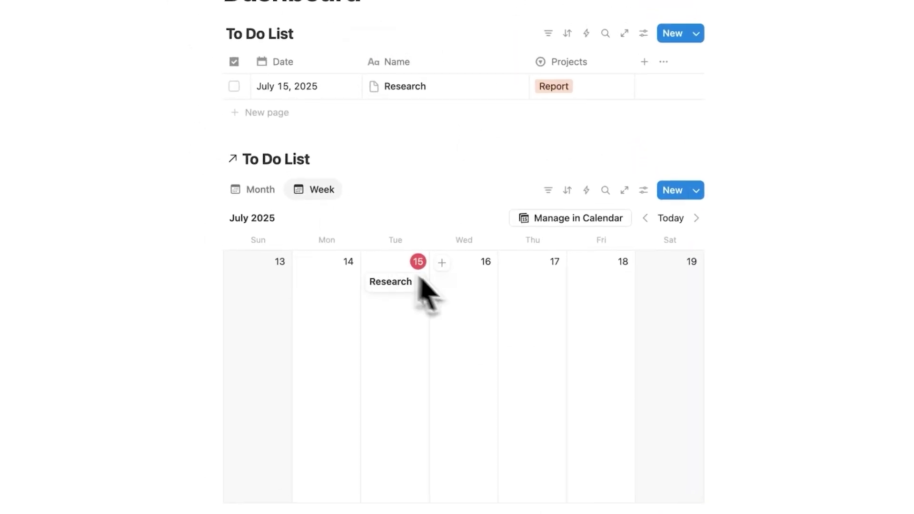
- Add a '3pm | Meeting Boss' task on Friday July 18, tagged Presentation
click(579, 268)
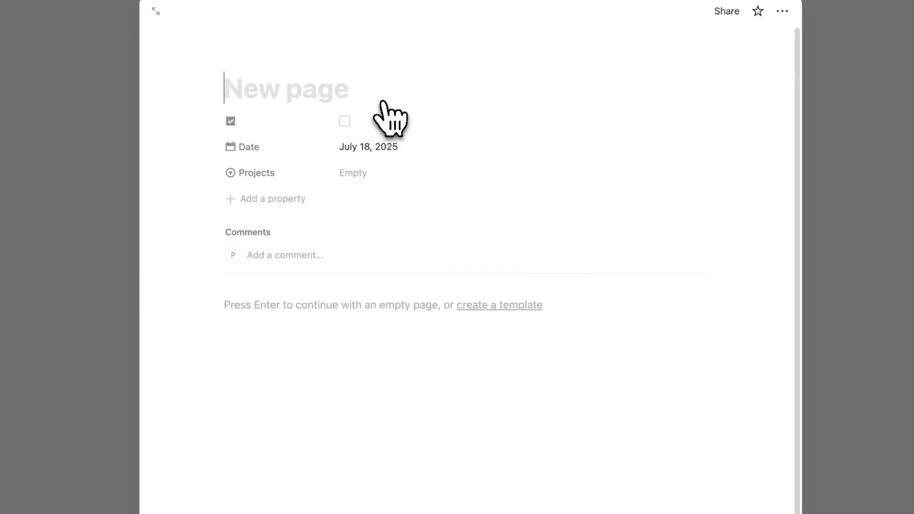
text(3pm | Meeting Boss)
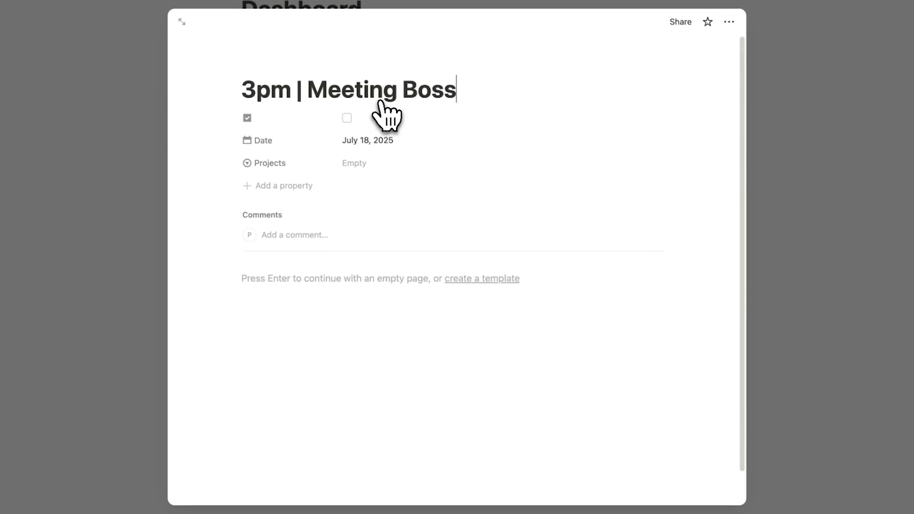
key(Escape)
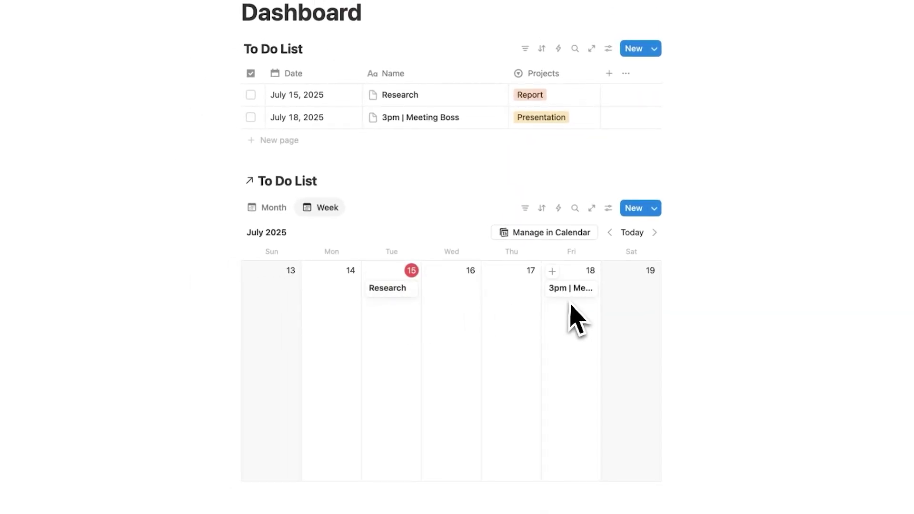
mouse_move(573, 305)
mouse_down()
mouse_move(490, 310)
mouse_move(561, 316)
mouse_up()
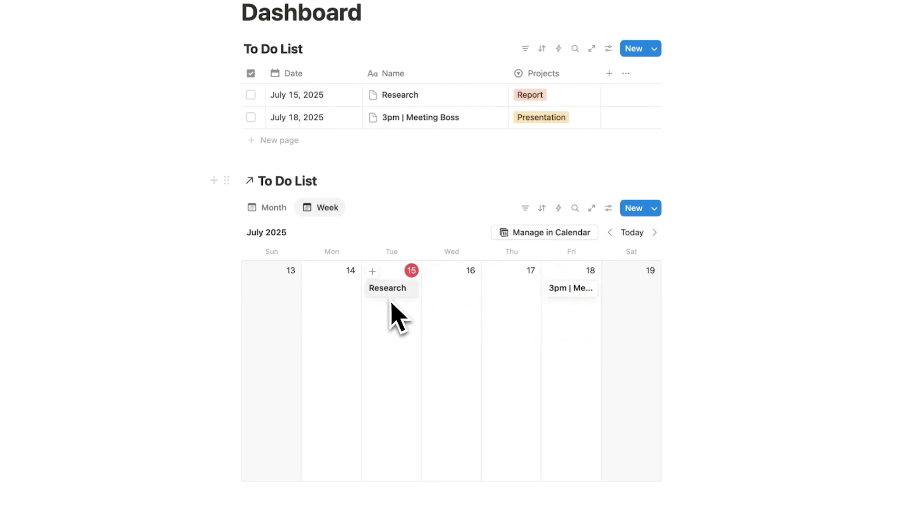
click(389, 290)
- Show the done checkbox and Projects tag on Week calendar cards, Projects listed first
click(608, 208)
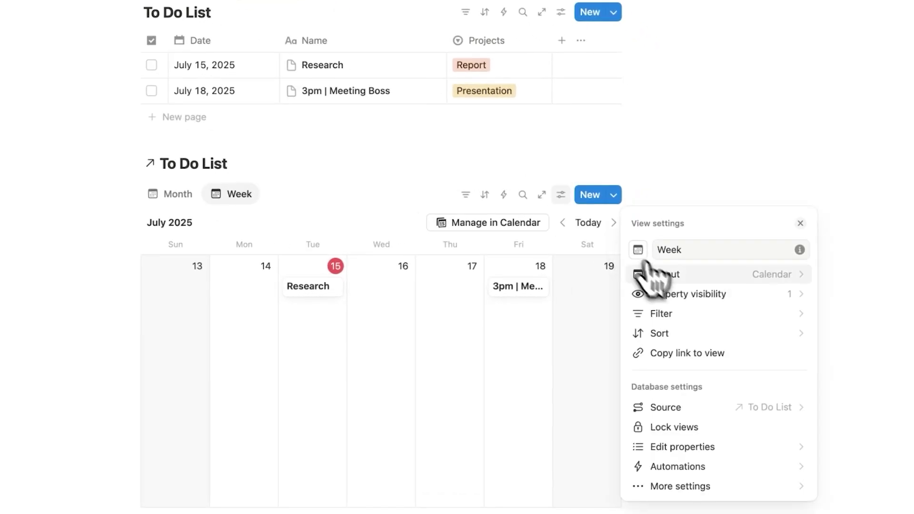
click(693, 297)
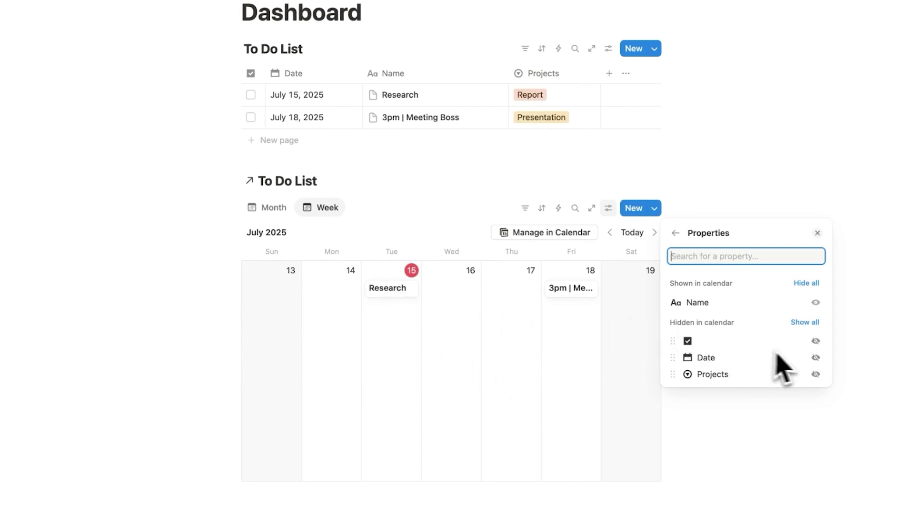
click(815, 341)
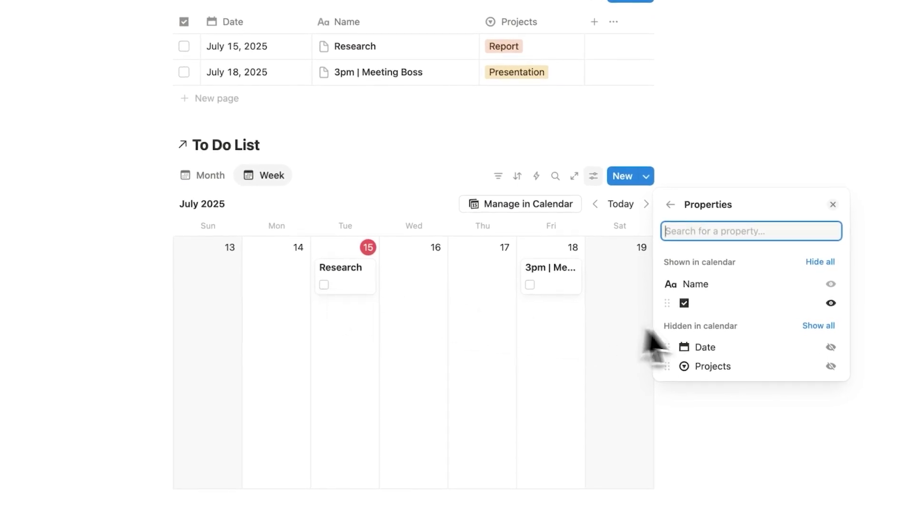
click(830, 366)
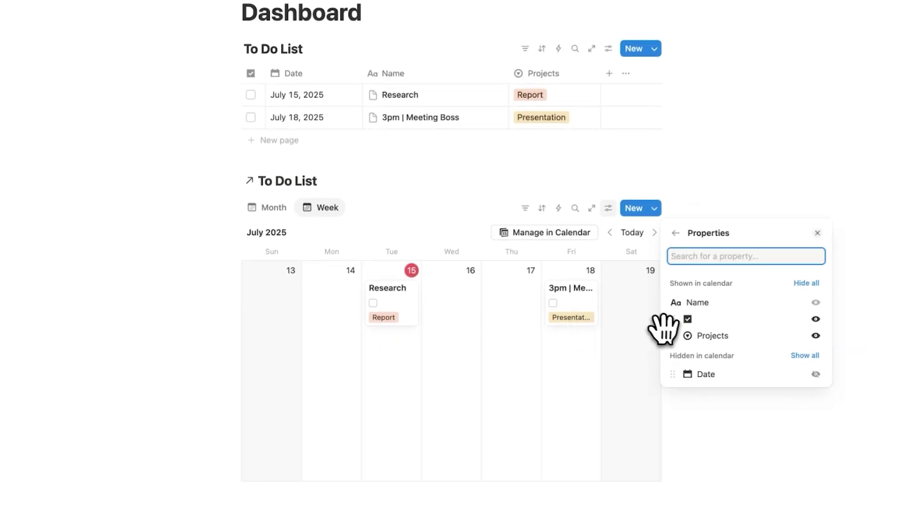
drag(664, 329, 671, 319)
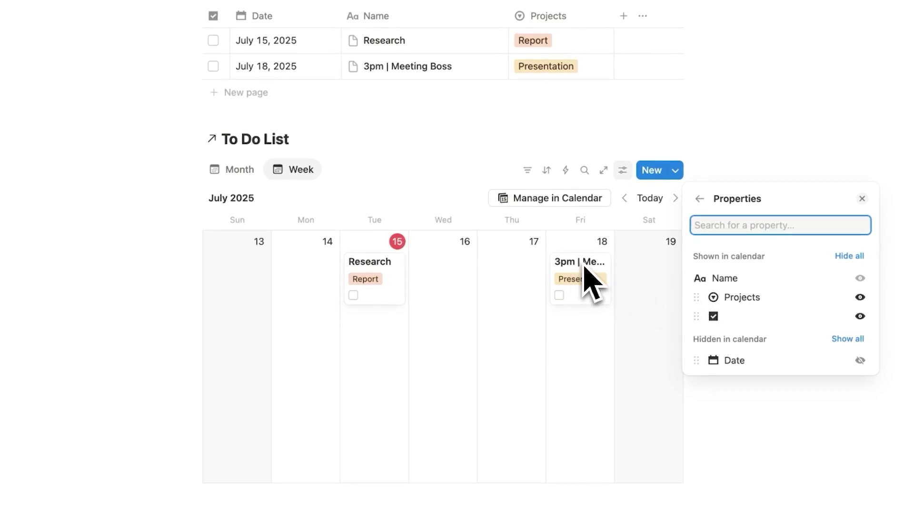
click(581, 337)
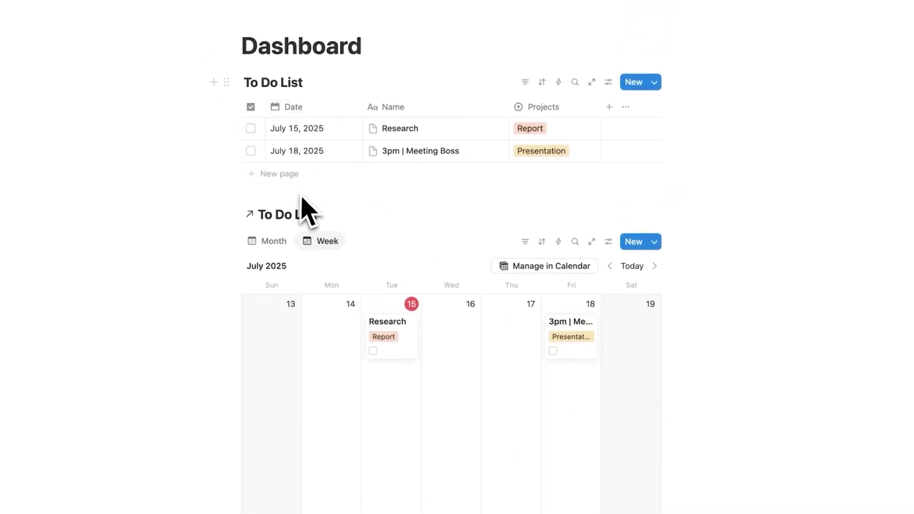
- Add four new To Do List entries each named Task
click(292, 177)
text(Task)
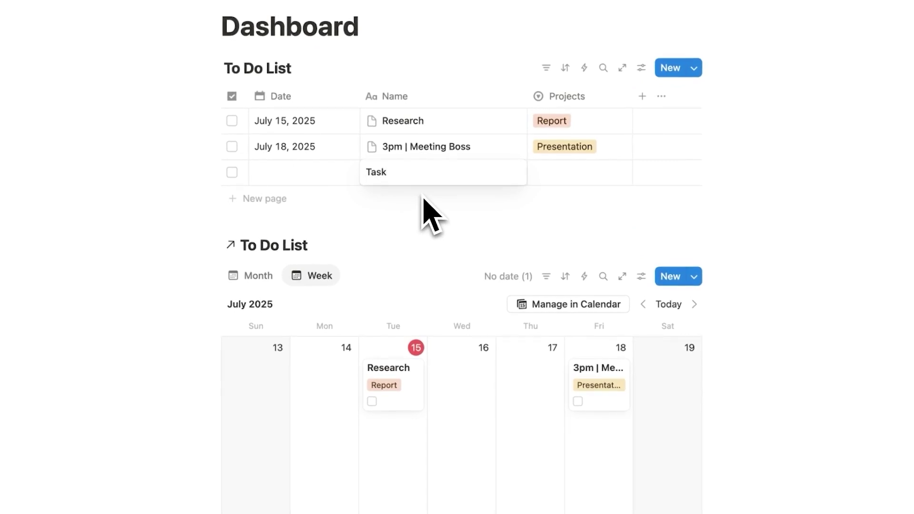
key(Return)
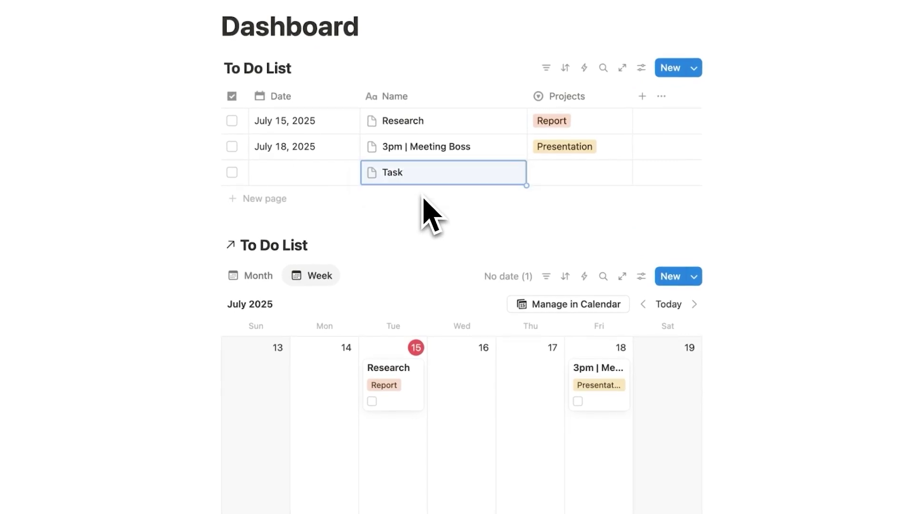
click(291, 196)
text(Task)
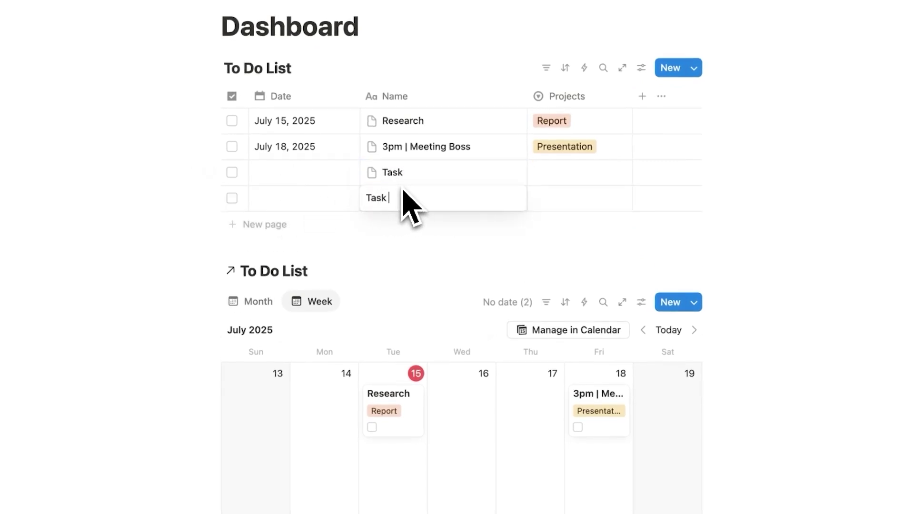
key(Return)
click(310, 230)
text(Task)
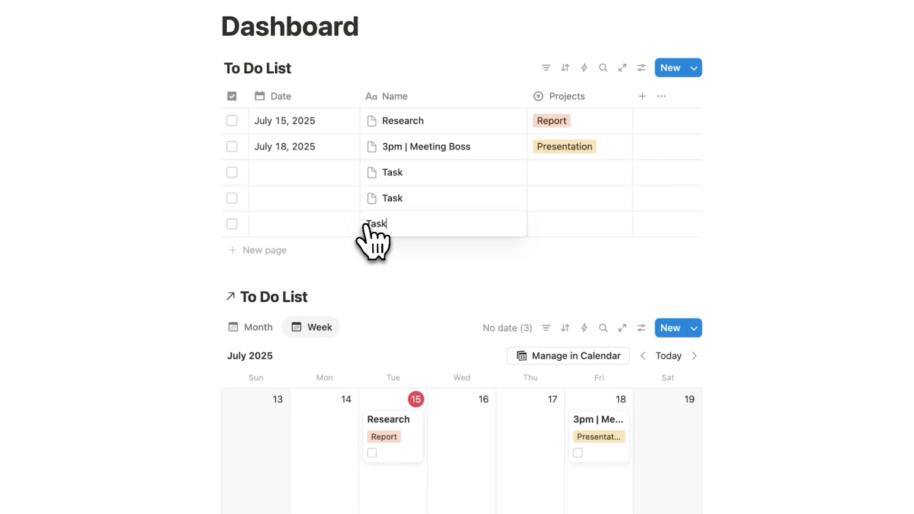
key(Return)
key(super+d)
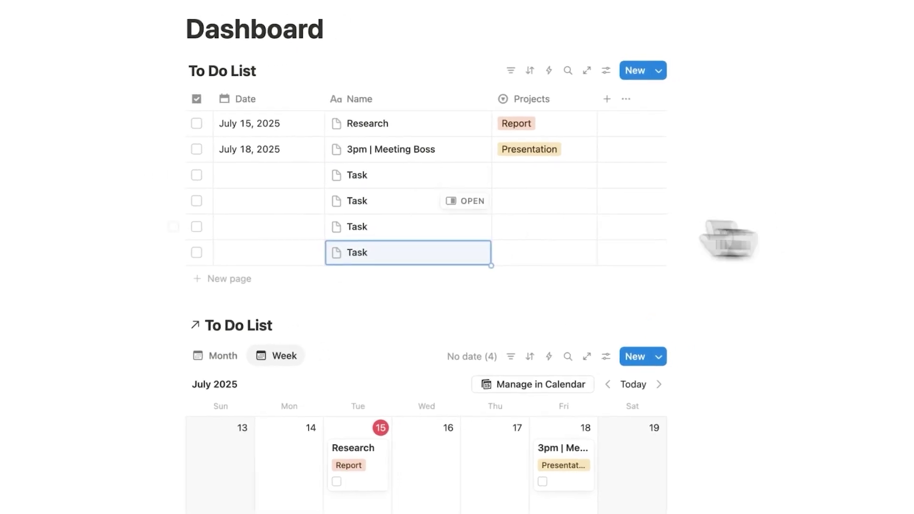
- Tick the done checkbox on all four Task rows
click(196, 175)
click(196, 200)
click(197, 227)
click(196, 252)
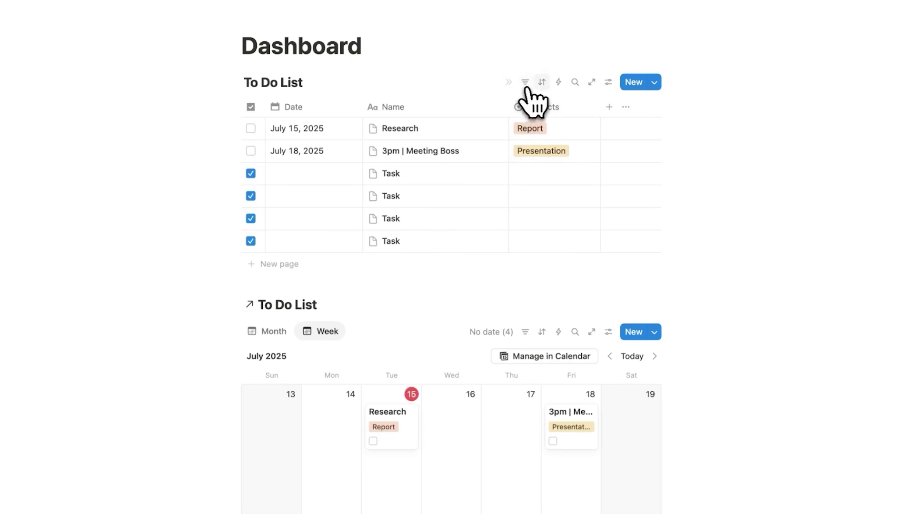
click(608, 82)
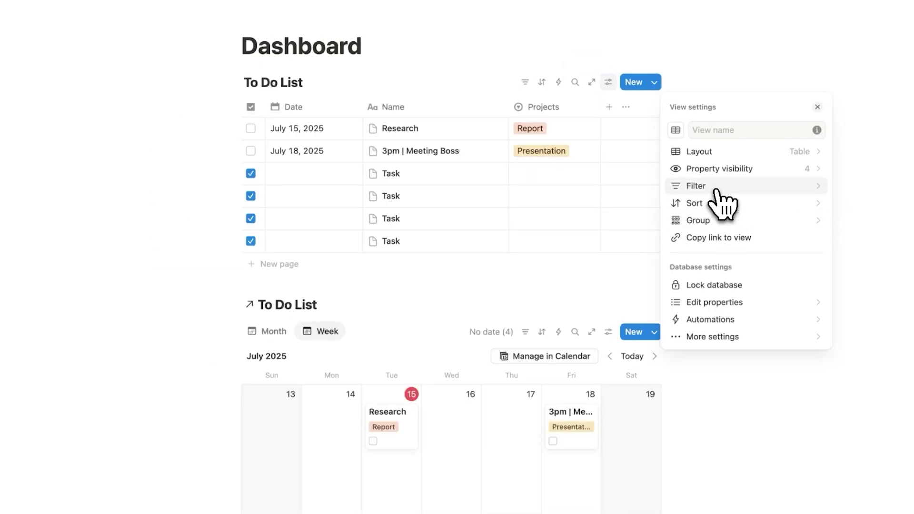
click(882, 198)
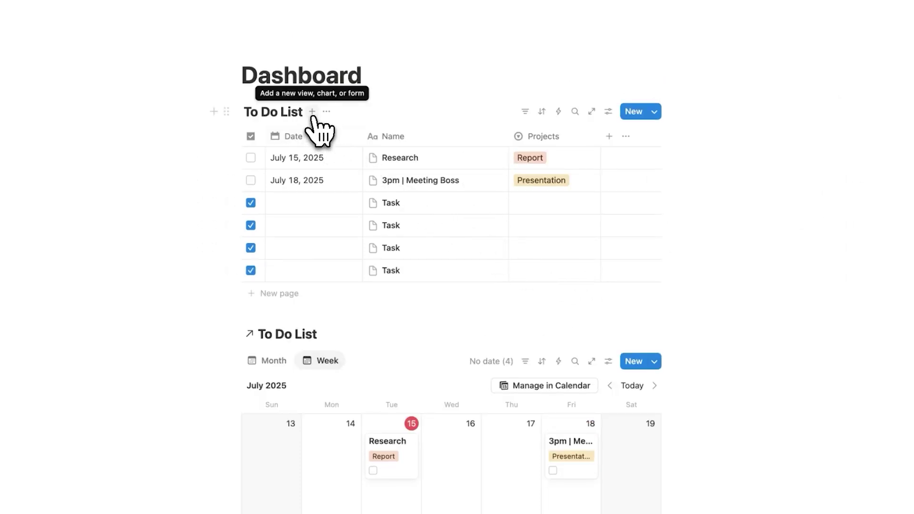
- Add a second table view to the To Do List
click(311, 112)
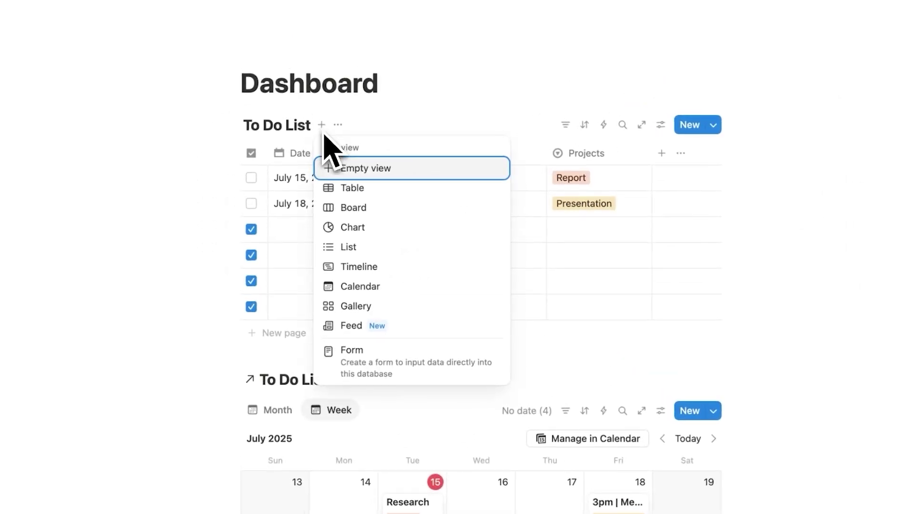
click(371, 187)
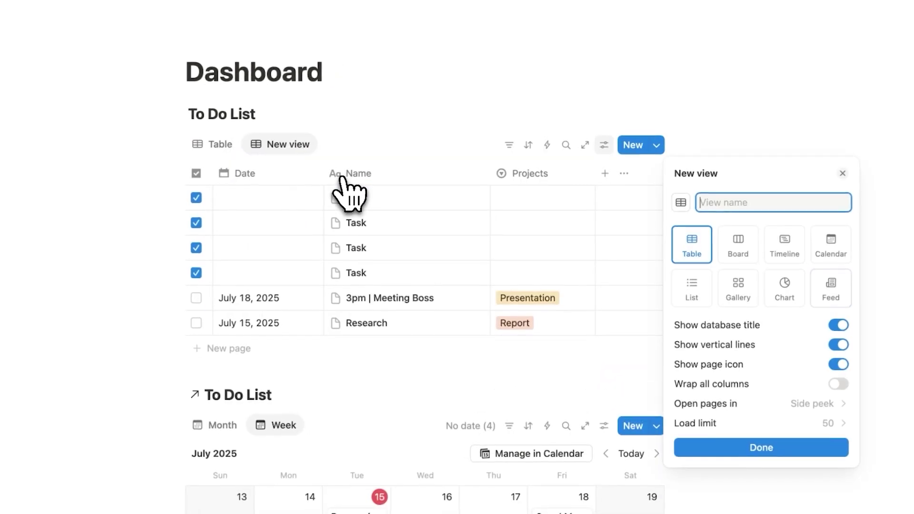
click(219, 145)
click(278, 145)
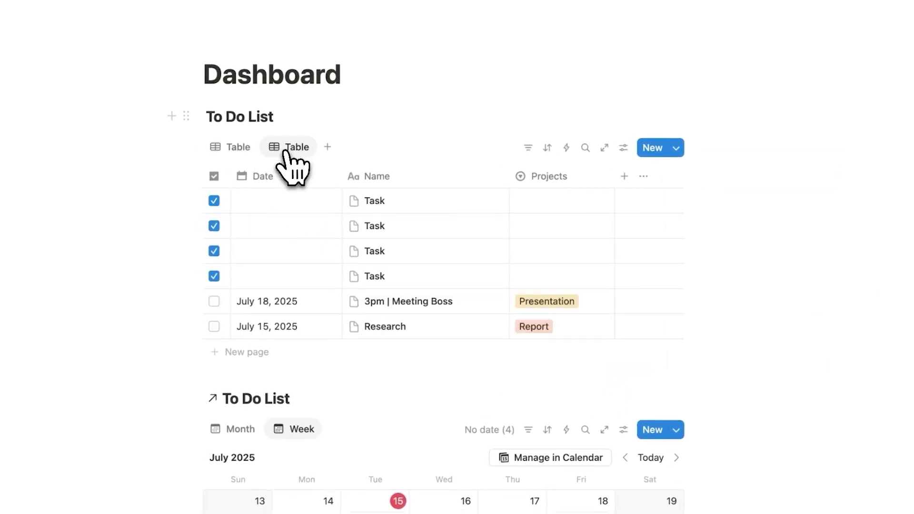
click(242, 150)
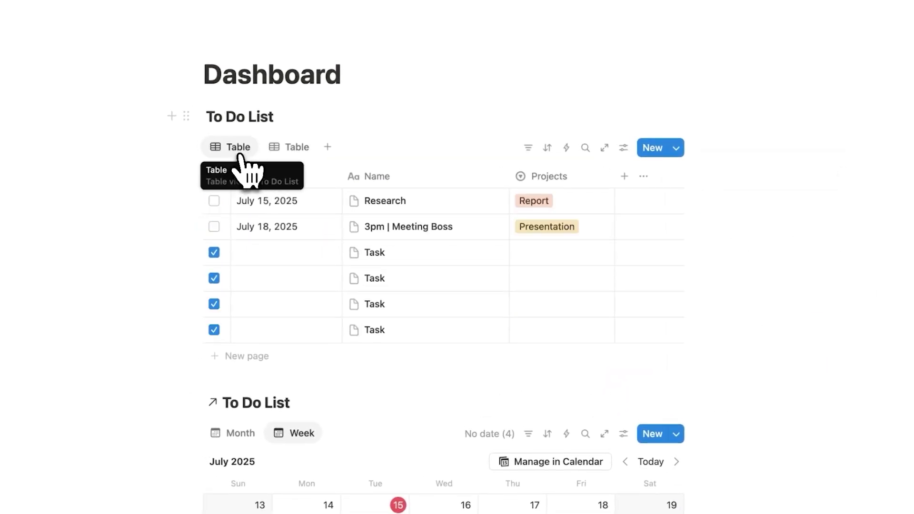
- Rename the original table view to ALL
click(238, 154)
click(243, 173)
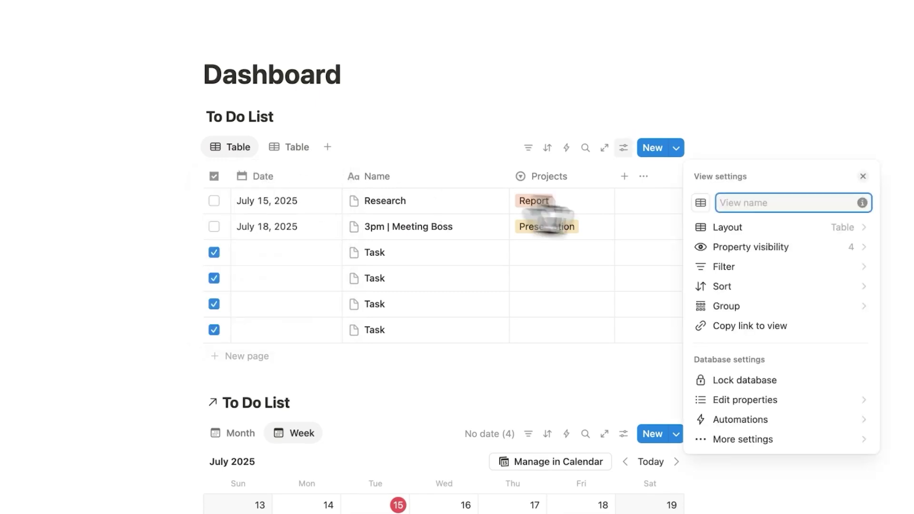
text(ALL)
key(Escape)
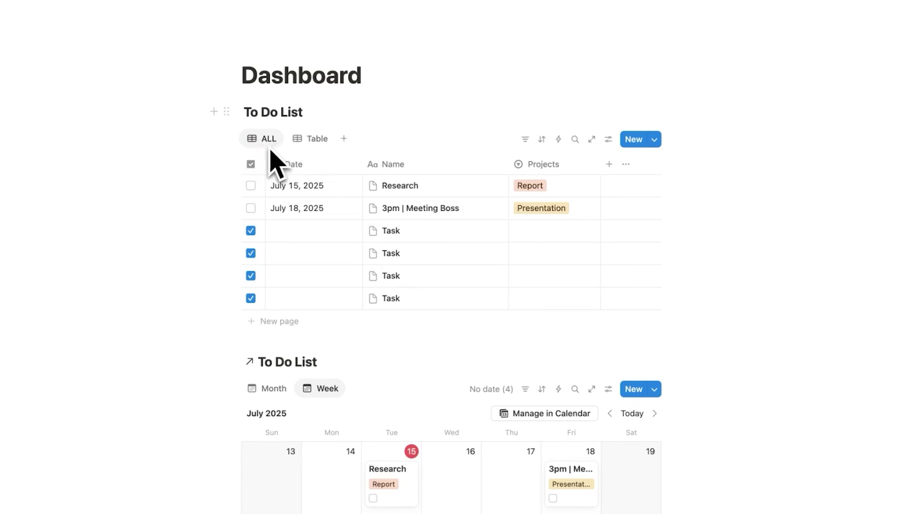
- Search the To Do List table for 'Research', then clear the search
click(575, 139)
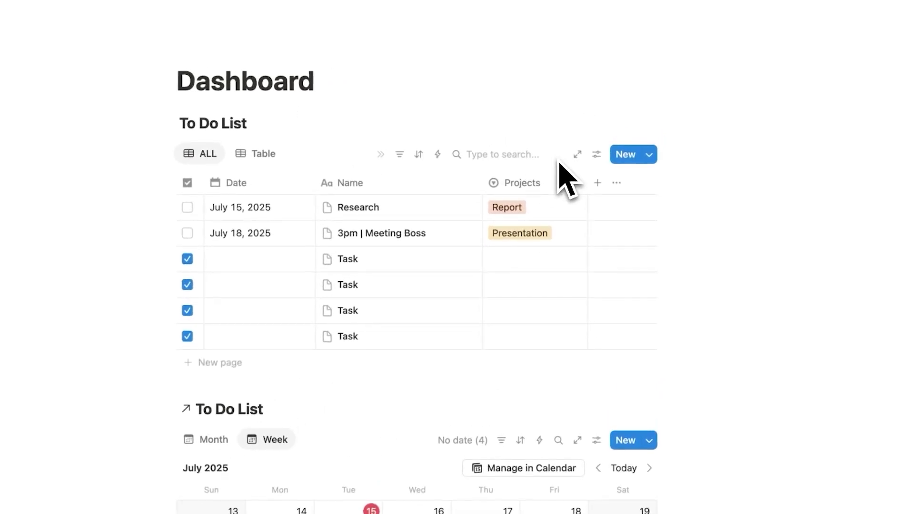
text(Research)
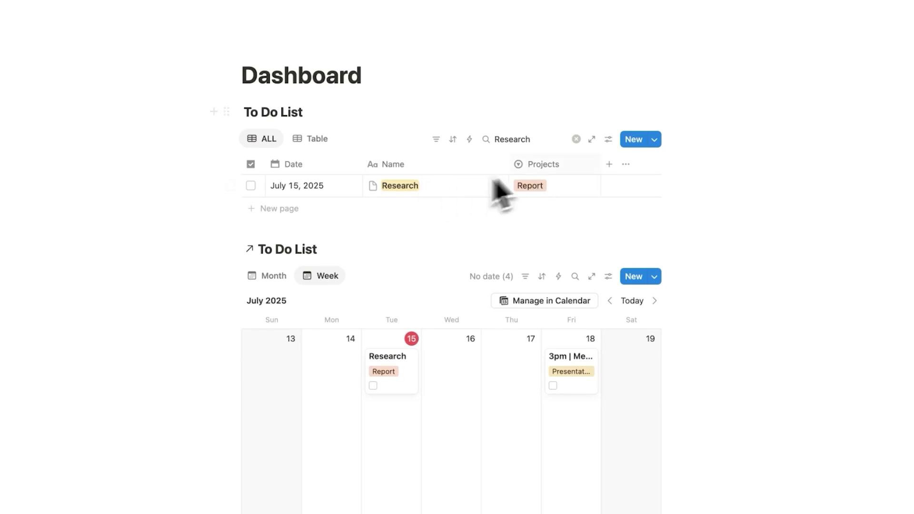
click(575, 139)
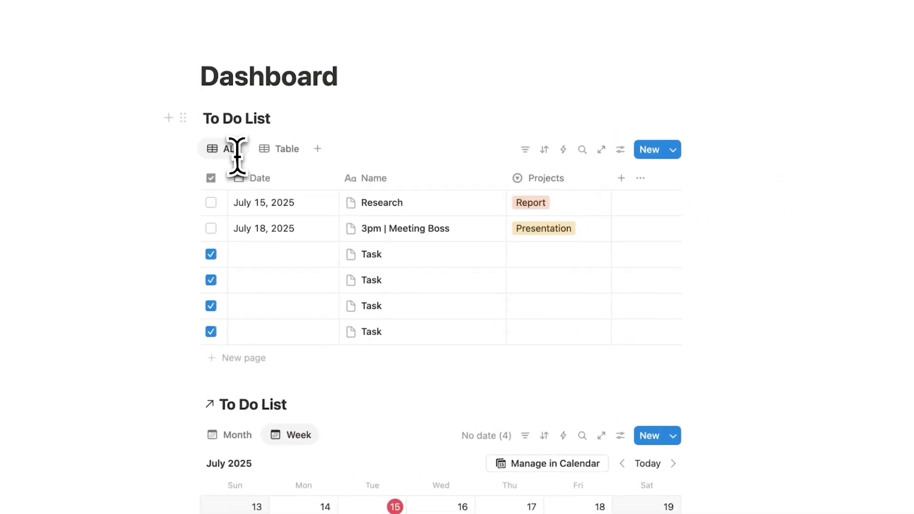
- Rename the second To Do List table view to UNCOMPLETE
click(292, 157)
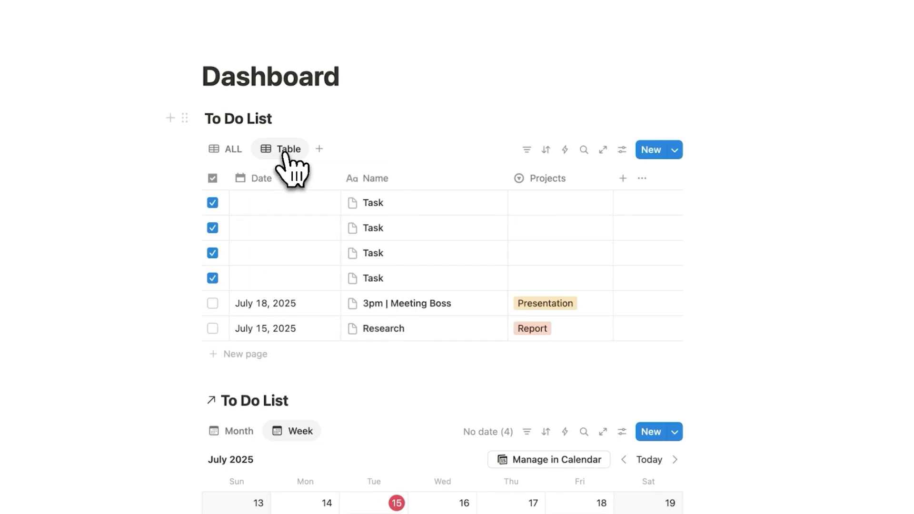
click(292, 157)
click(292, 173)
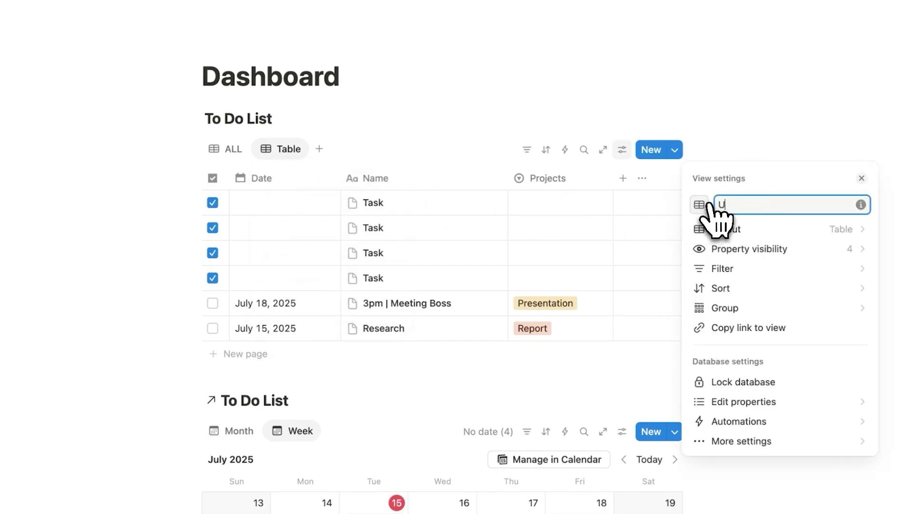
click(726, 128)
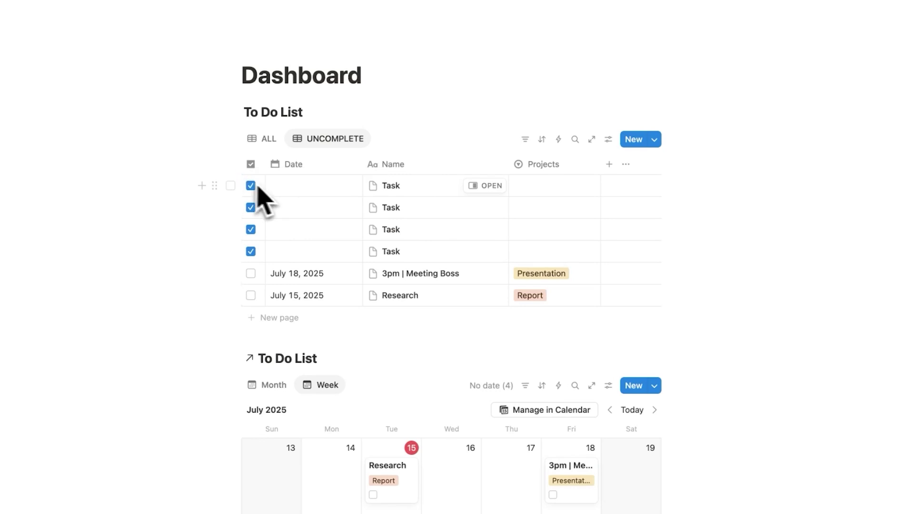
- Filter the UNCOMPLETE view to tasks whose done checkbox is Unchecked
click(525, 139)
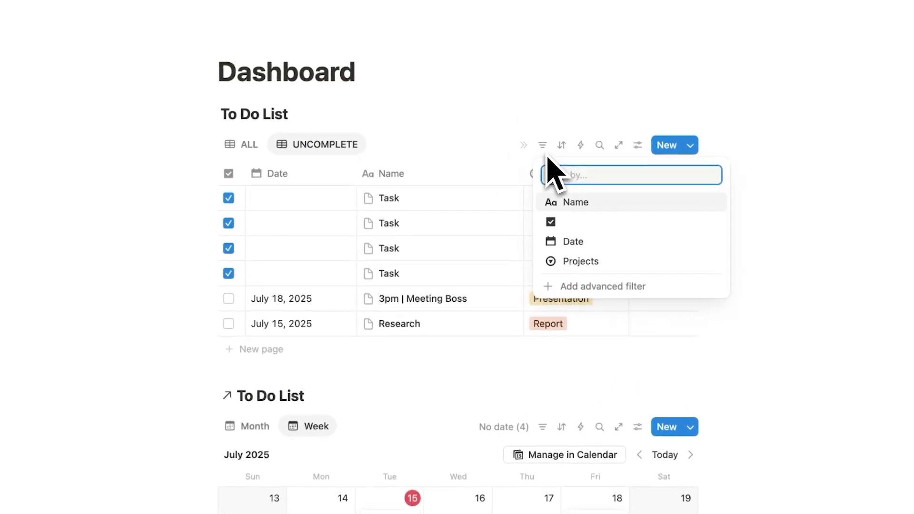
click(555, 229)
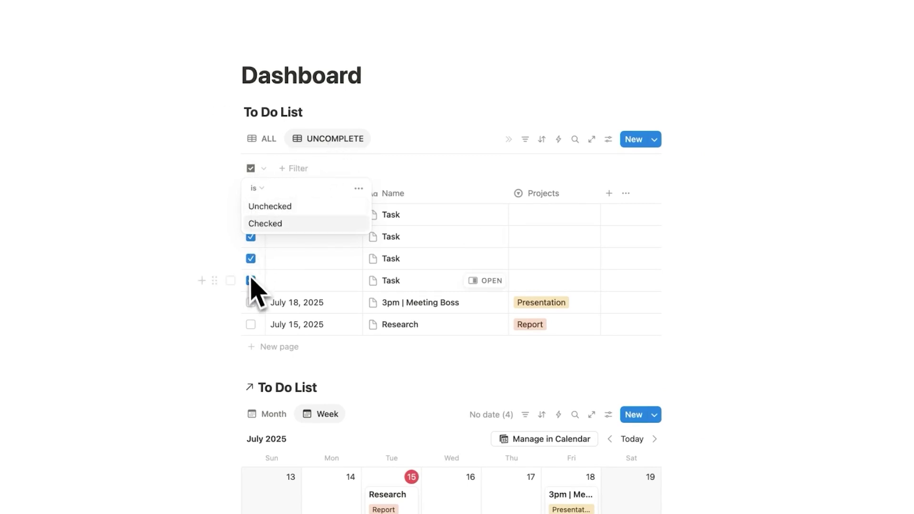
click(283, 206)
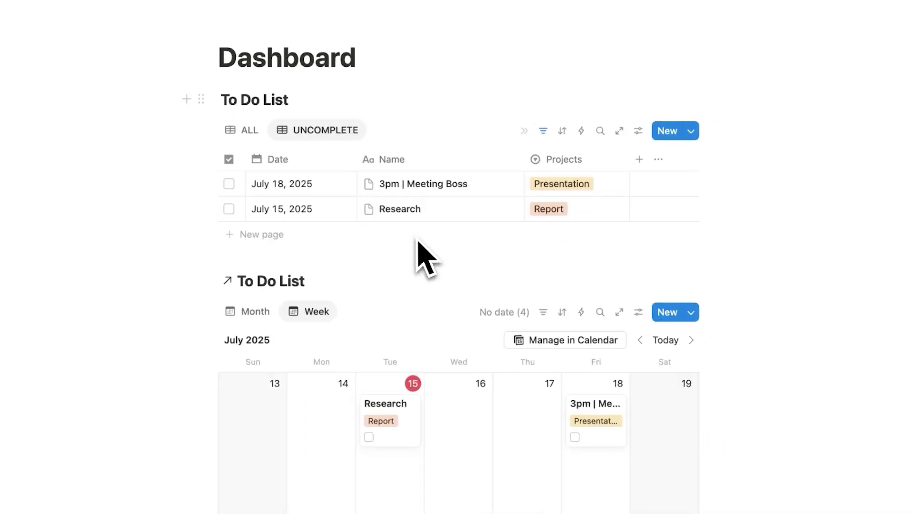
- Compare the UNCOMPLETE view against ALL and check its active filter
click(249, 131)
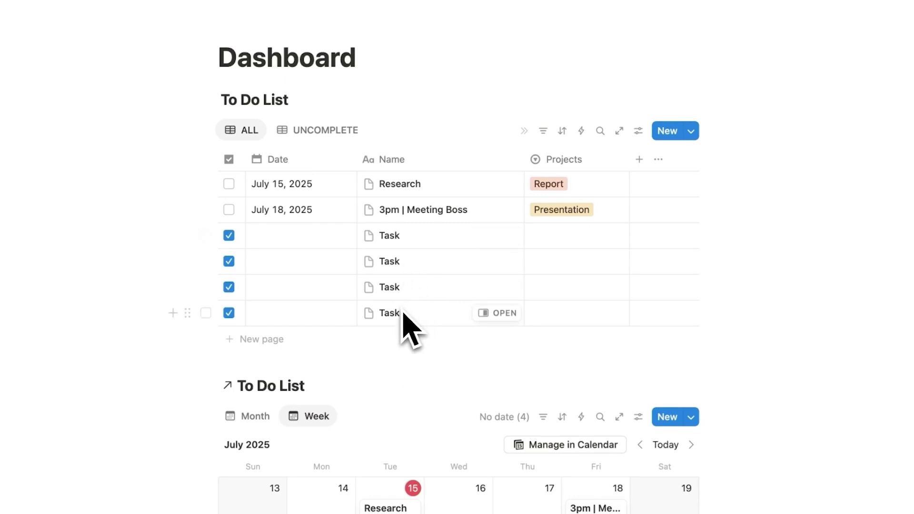
click(357, 135)
click(242, 131)
click(329, 136)
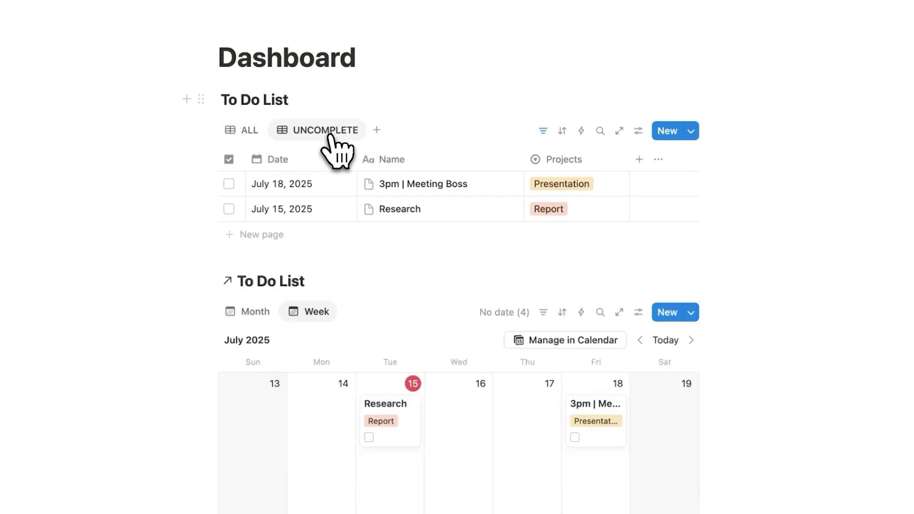
click(541, 132)
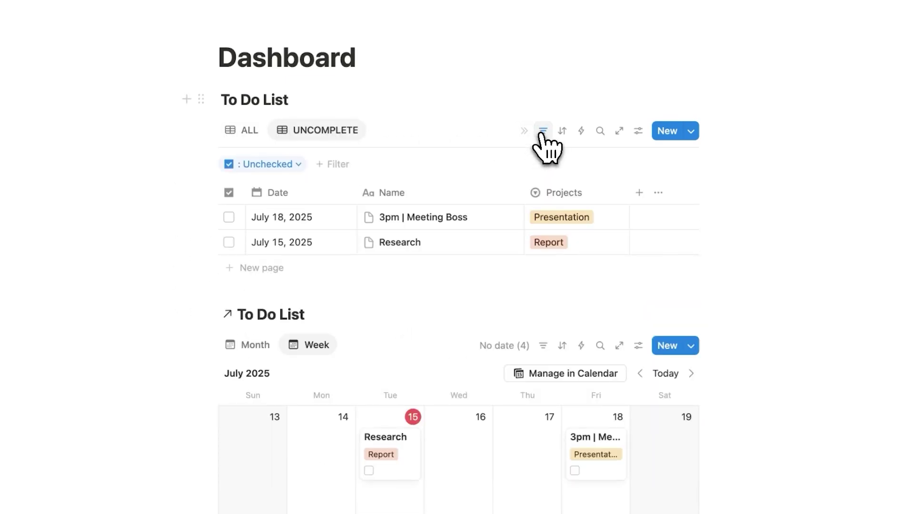
click(542, 133)
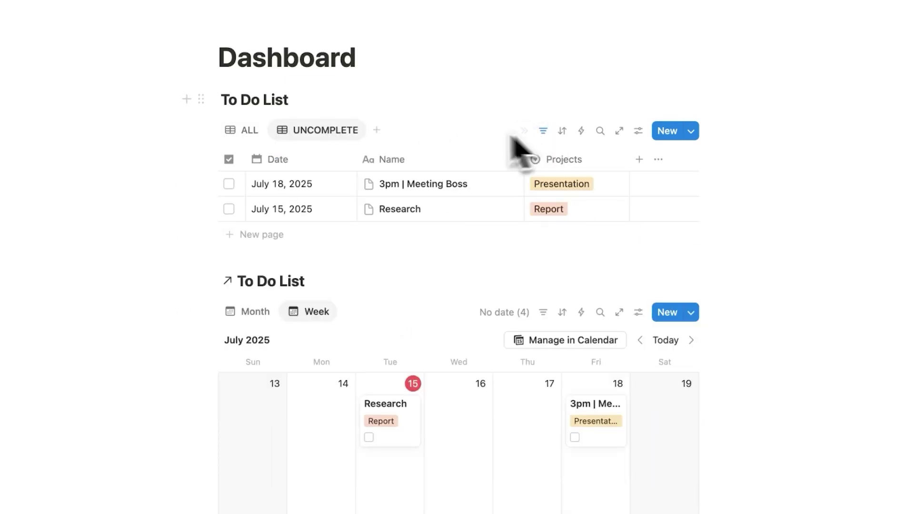
- Duplicate the UNCOMPLETE view as a new view named UNSCHEDULED
click(337, 134)
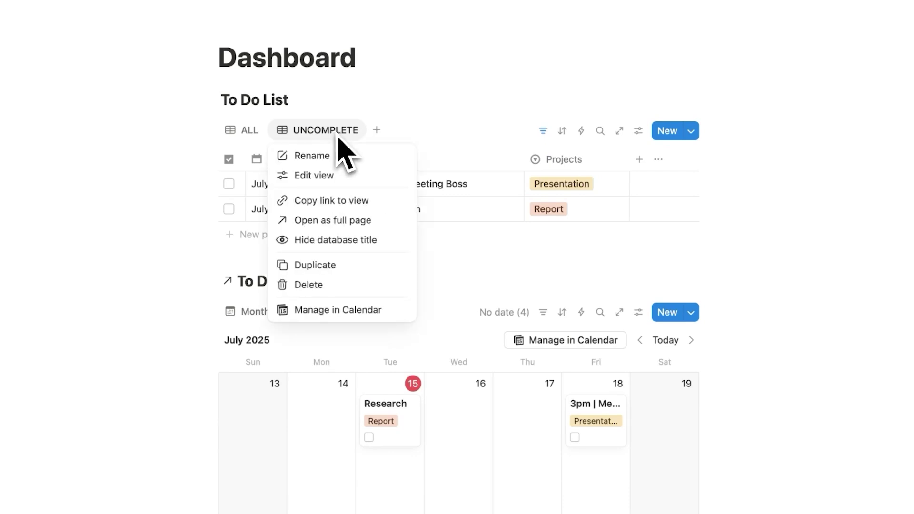
click(328, 265)
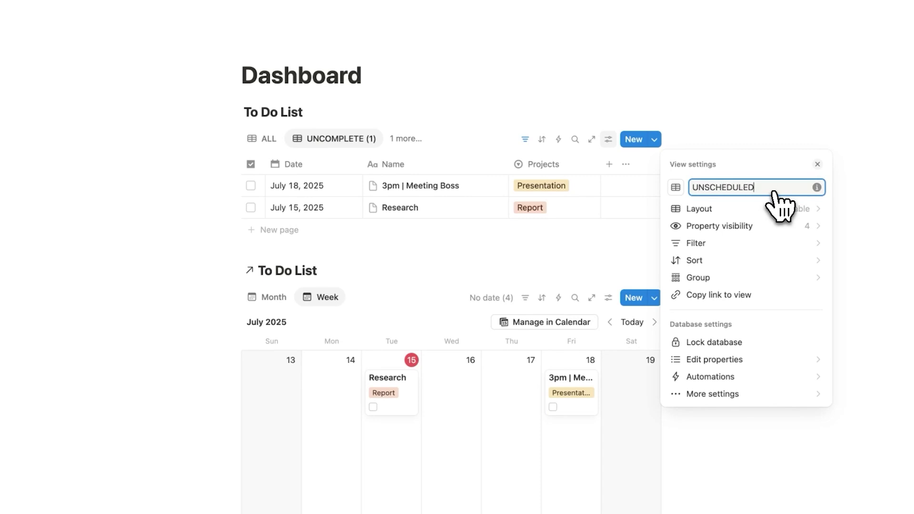
key(Escape)
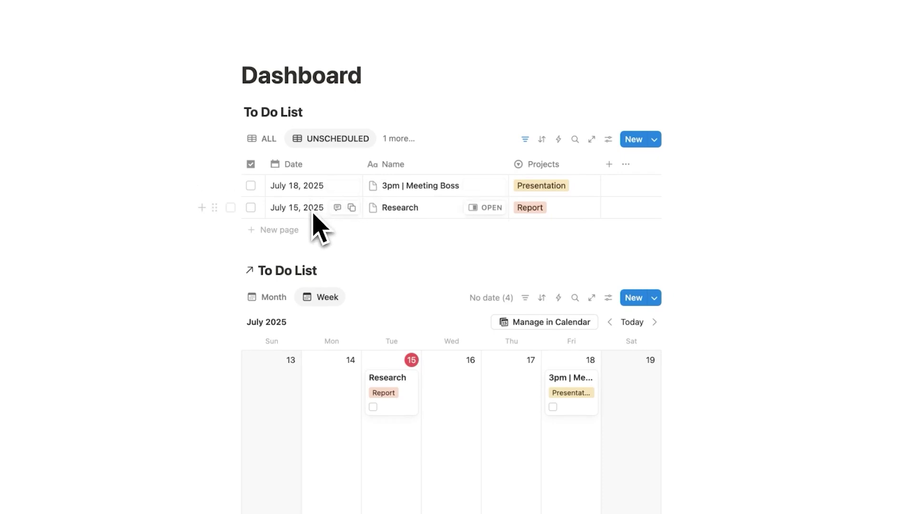
click(398, 139)
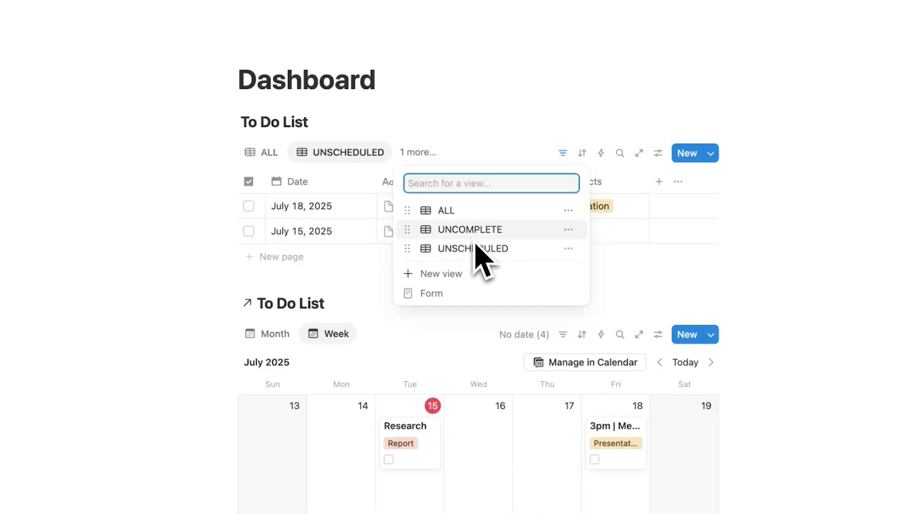
click(600, 124)
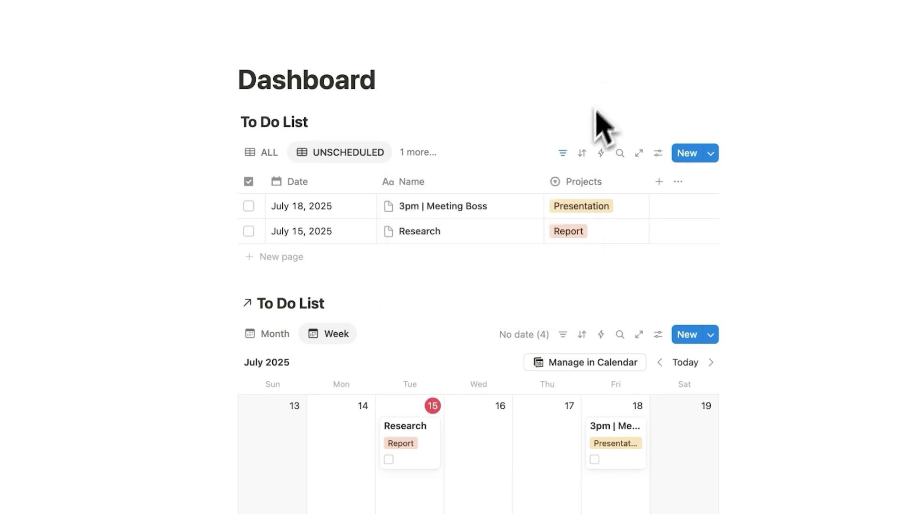
- Delete the Unchecked filter from UNSCHEDULED so all six tasks show
click(563, 157)
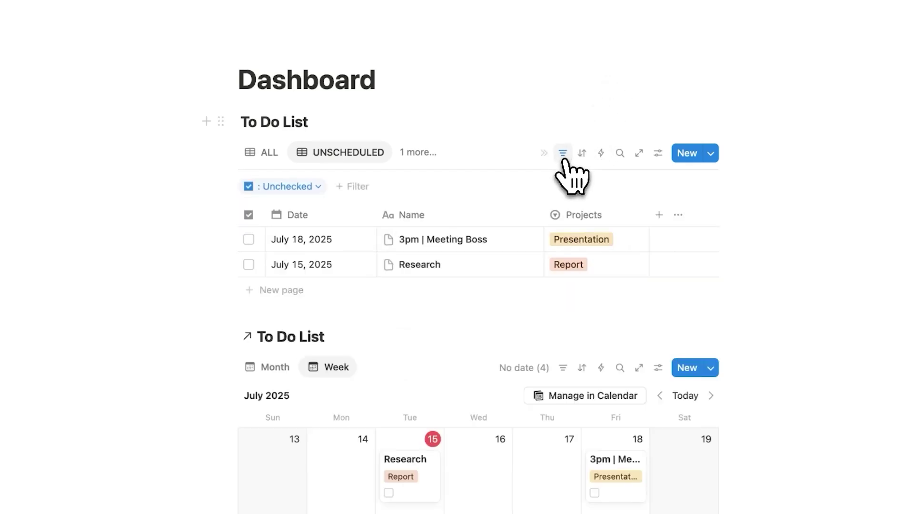
click(312, 186)
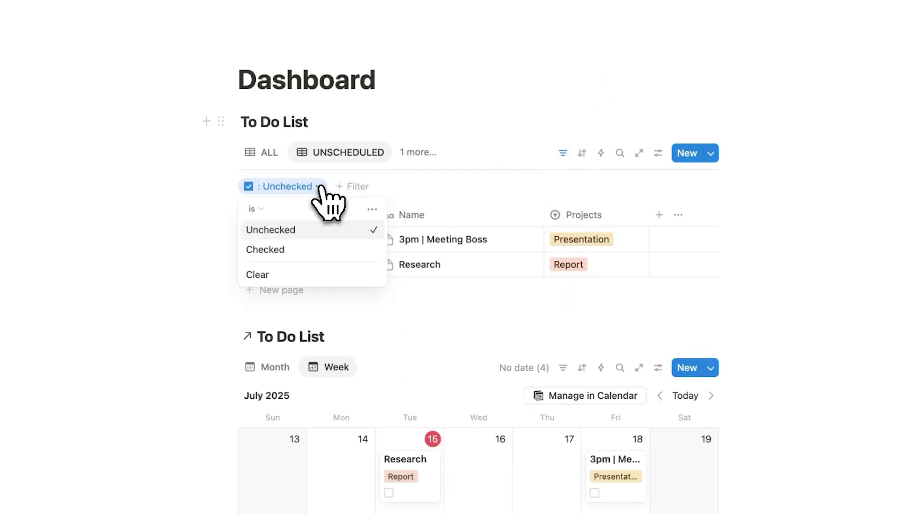
click(372, 210)
click(397, 213)
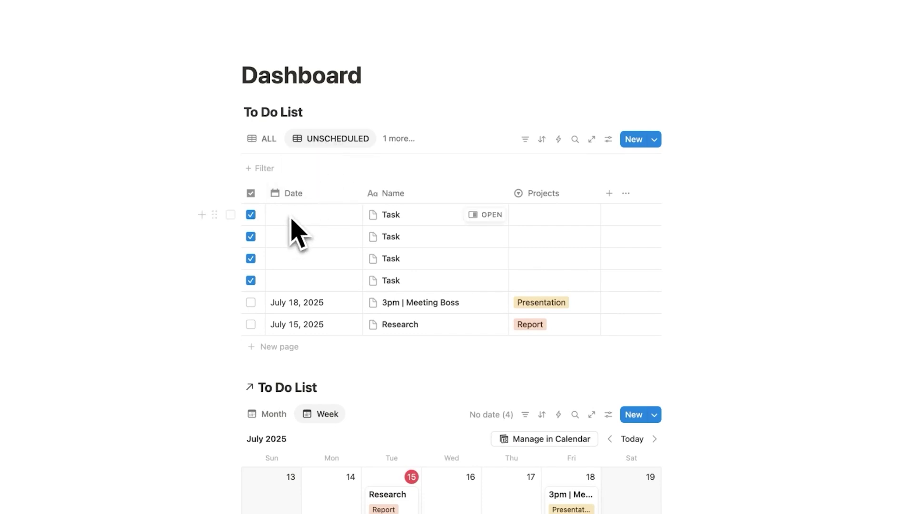
- Add a new task row named 'Task 5'
click(284, 348)
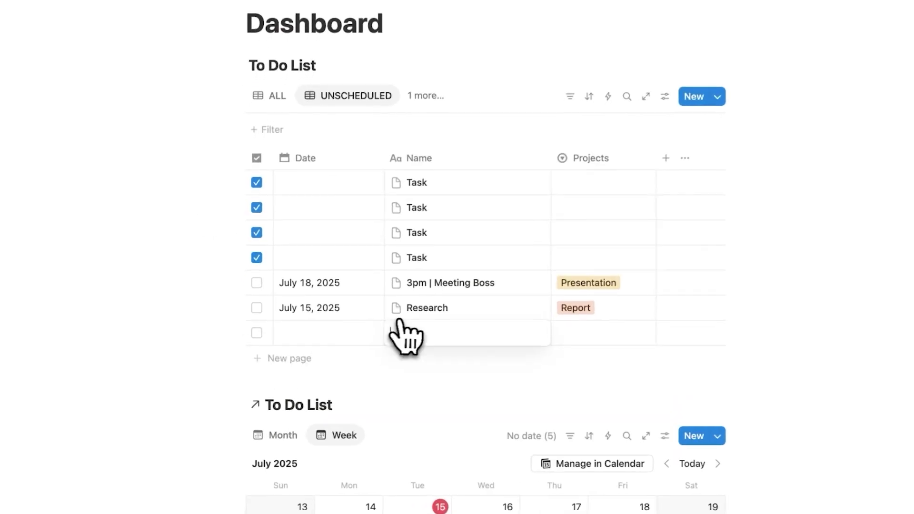
text(Task 5)
key(Return)
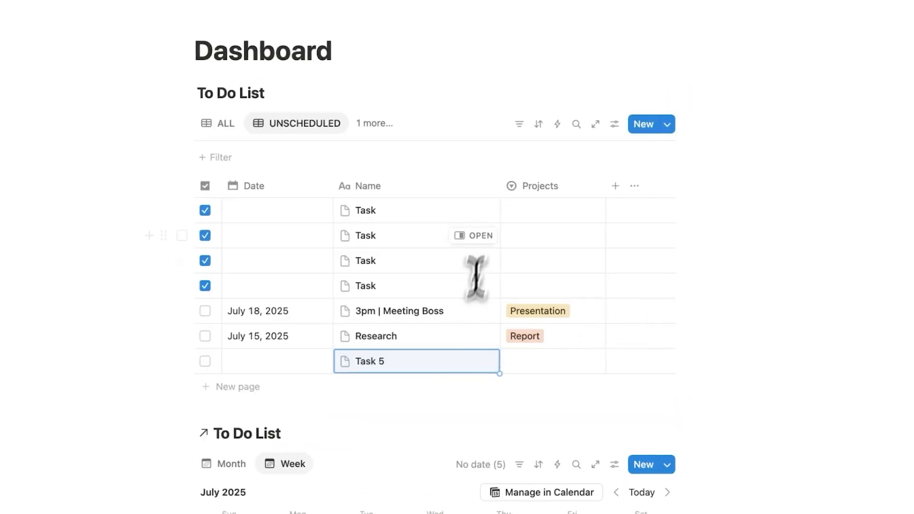
- Filter the UNSCHEDULED view to tasks whose Date is empty
click(519, 125)
click(520, 129)
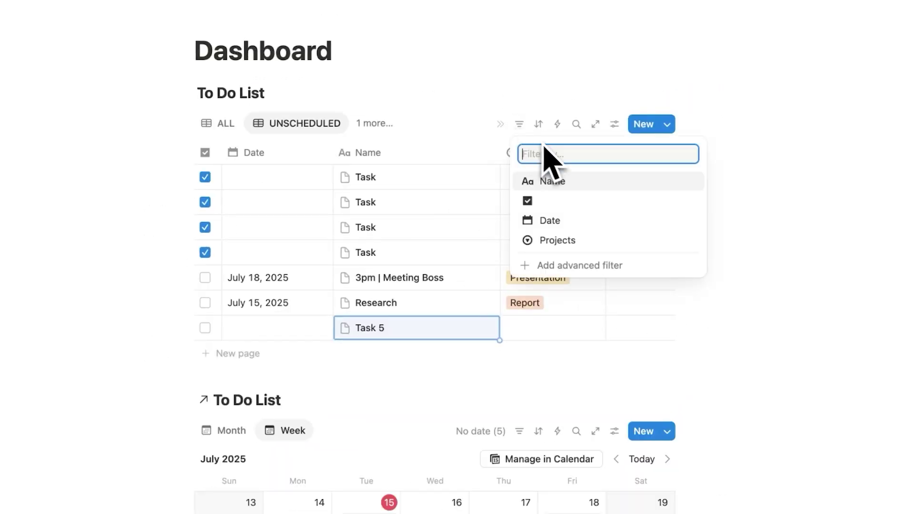
click(561, 221)
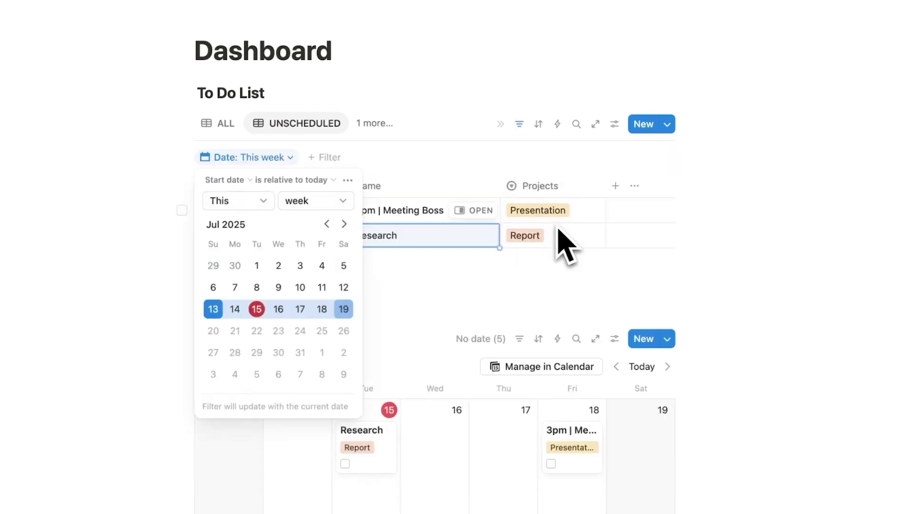
click(291, 179)
click(312, 331)
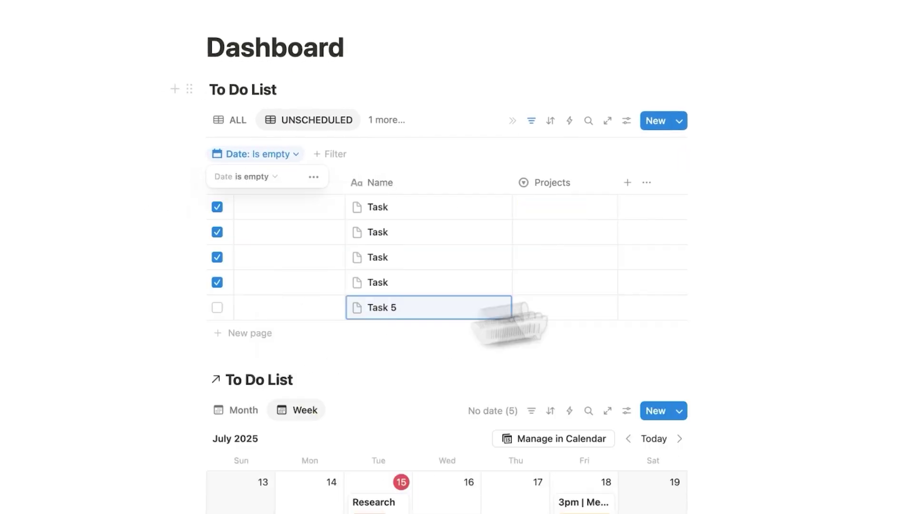
click(847, 249)
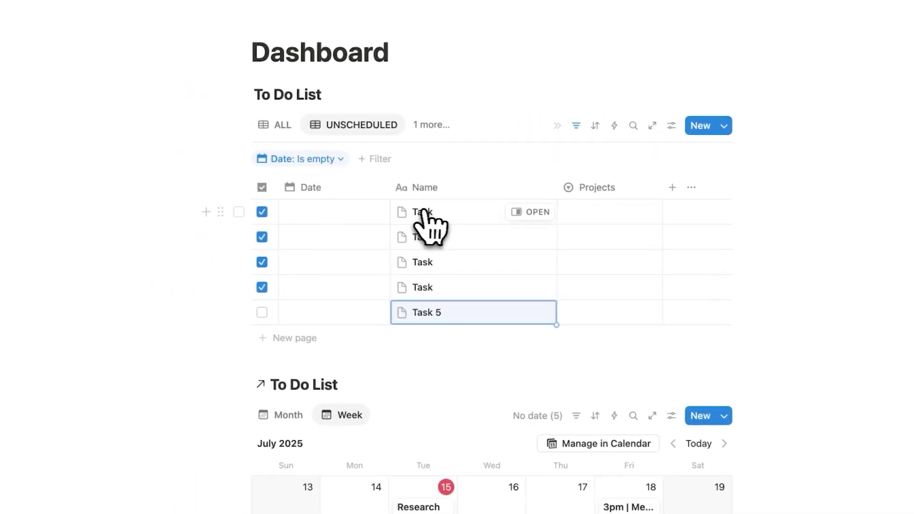
- Date the four checked Tasks July 15, July 9, July 4 and July 5
click(360, 216)
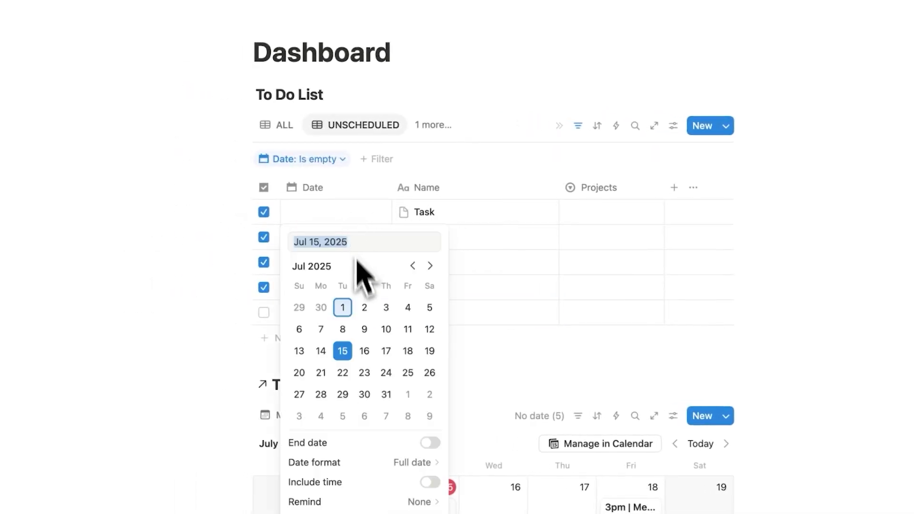
click(342, 351)
click(159, 264)
click(343, 238)
click(364, 328)
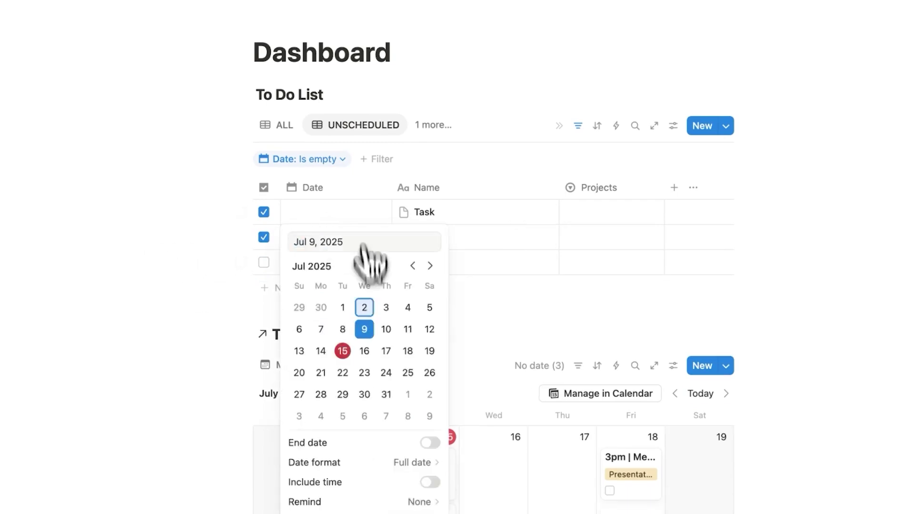
click(369, 219)
click(369, 217)
key(Escape)
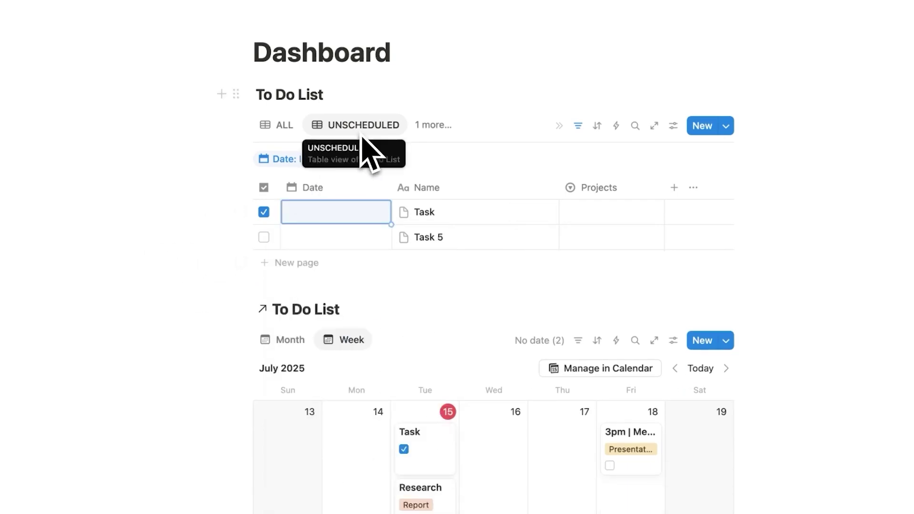
click(326, 212)
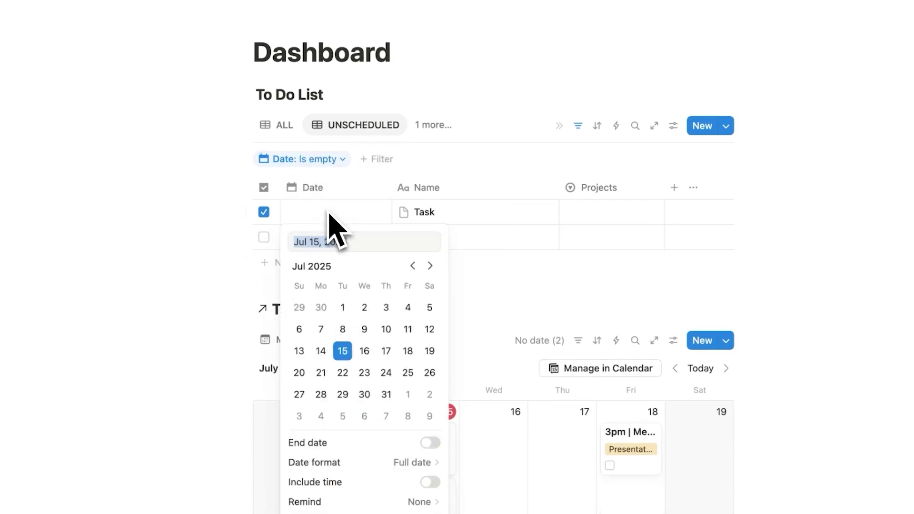
click(429, 308)
click(159, 256)
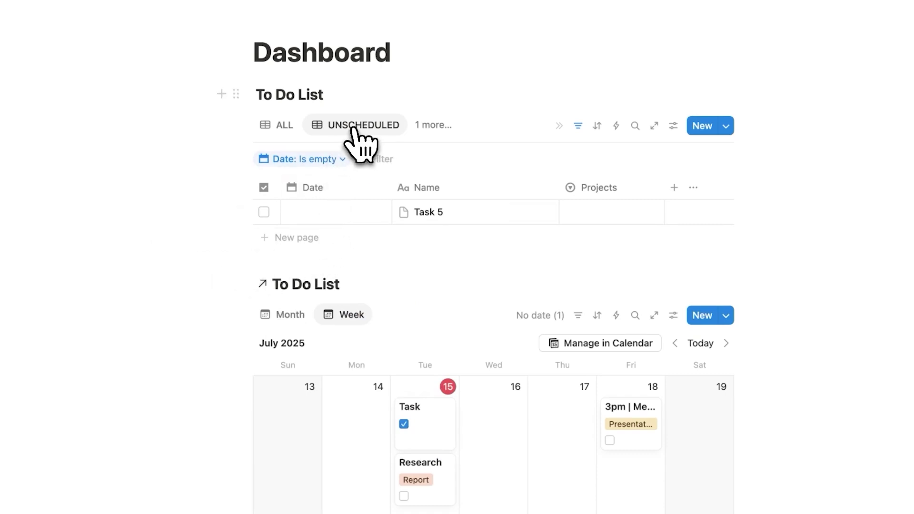
- Verify the new dates in the ALL view, then return to UNSCHEDULED
click(282, 125)
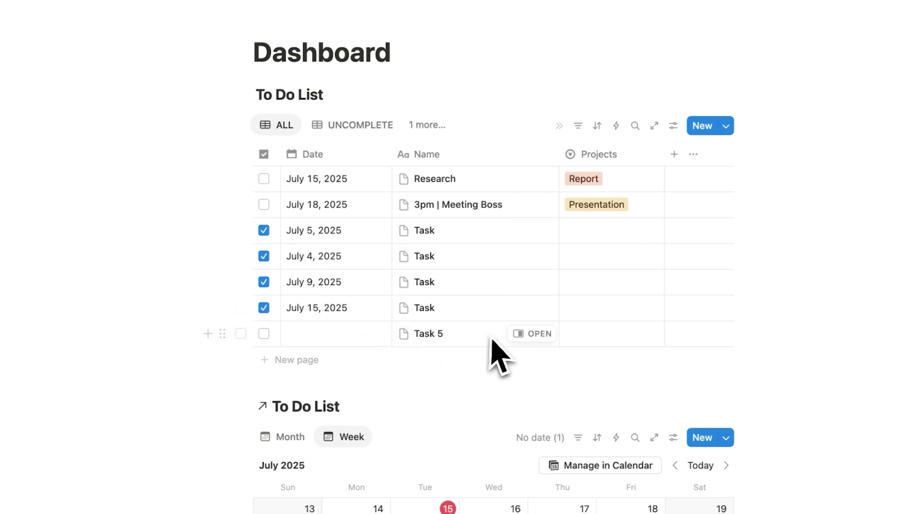
click(425, 125)
click(467, 221)
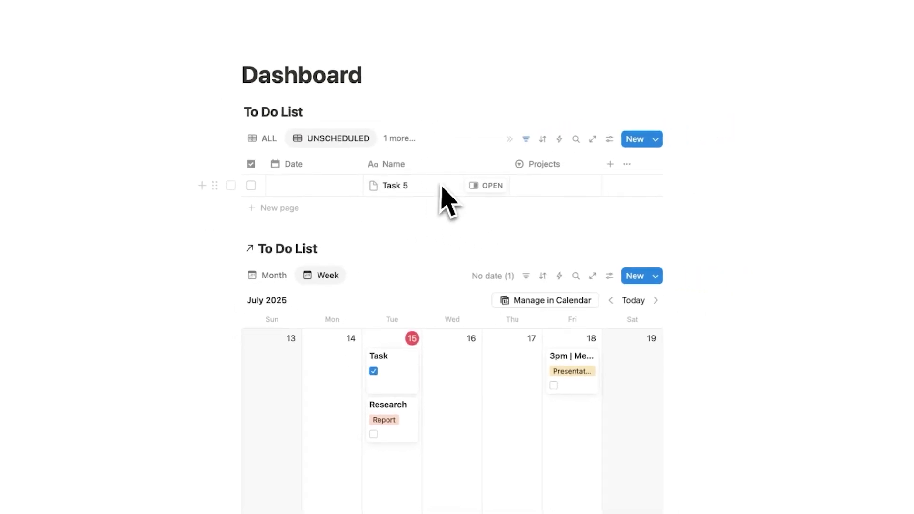
scroll(445, 193, down, 1)
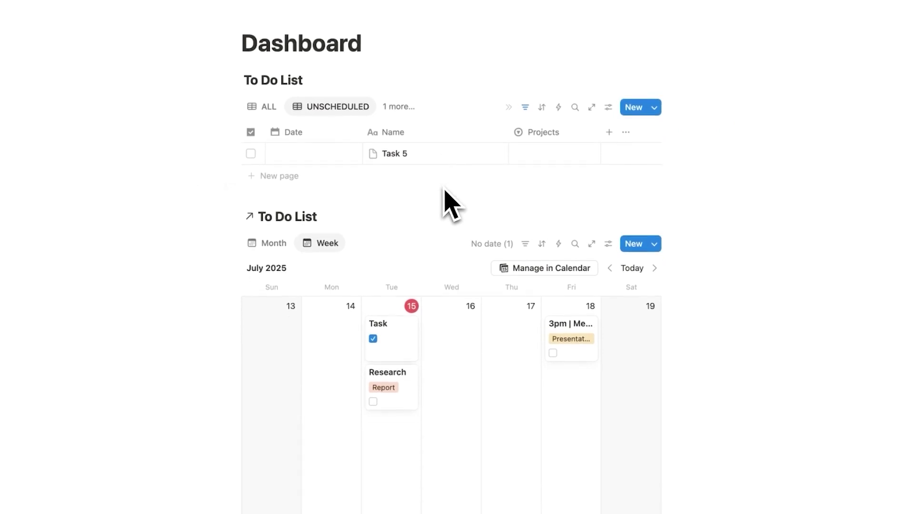
- Add a 'Meal Prep' task dated July 17
scroll(408, 189, down, 1)
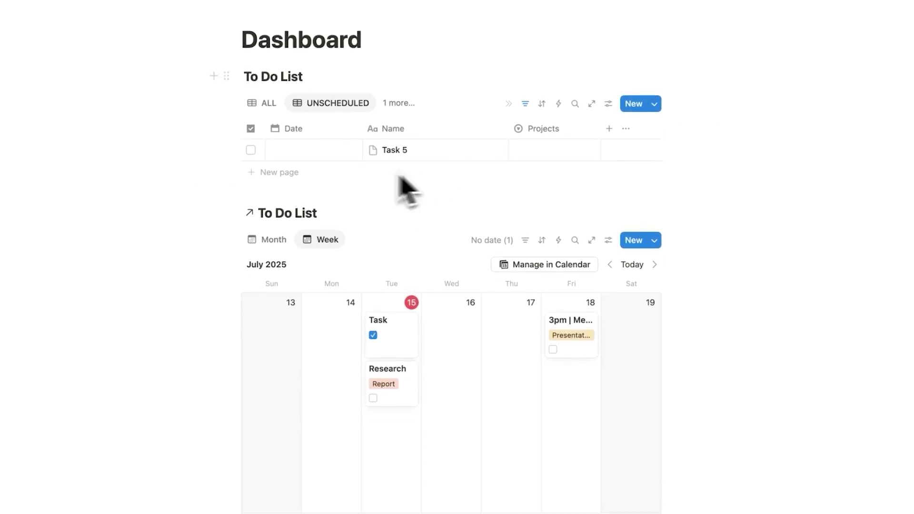
click(306, 175)
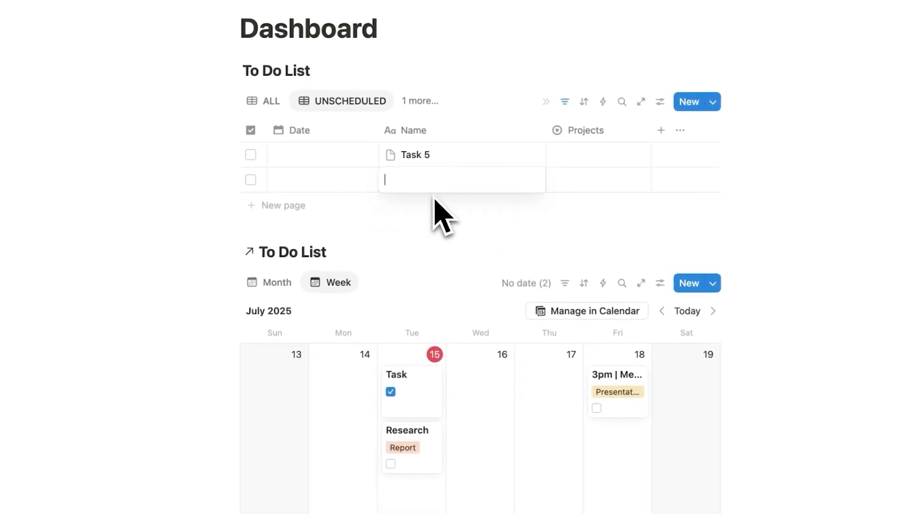
text(Meal Prep)
key(Return)
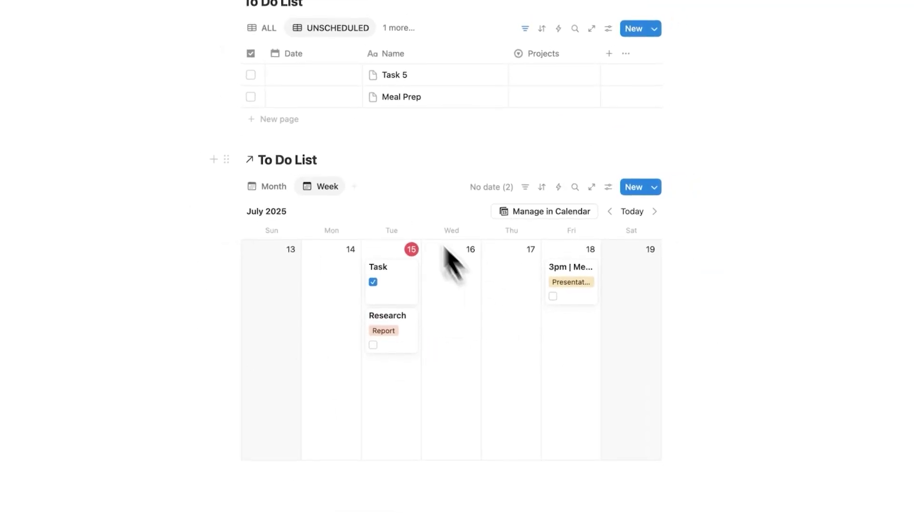
click(311, 102)
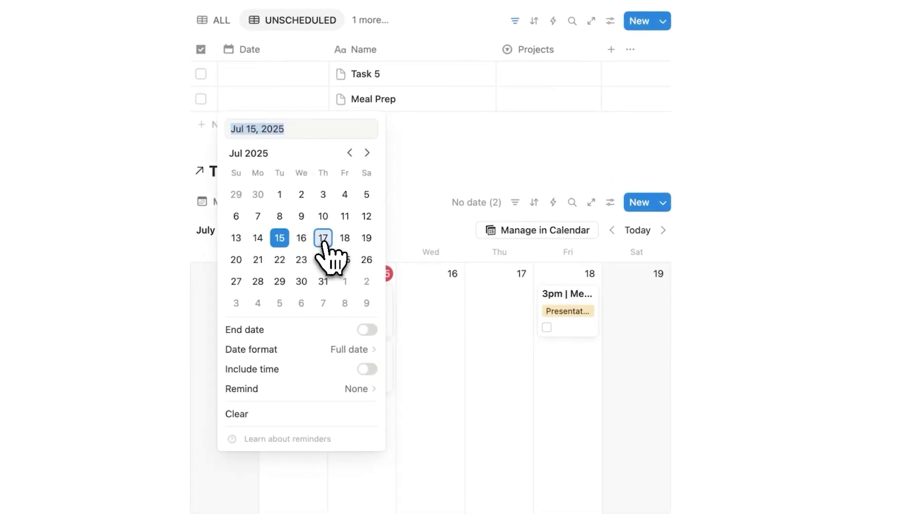
click(323, 237)
click(821, 225)
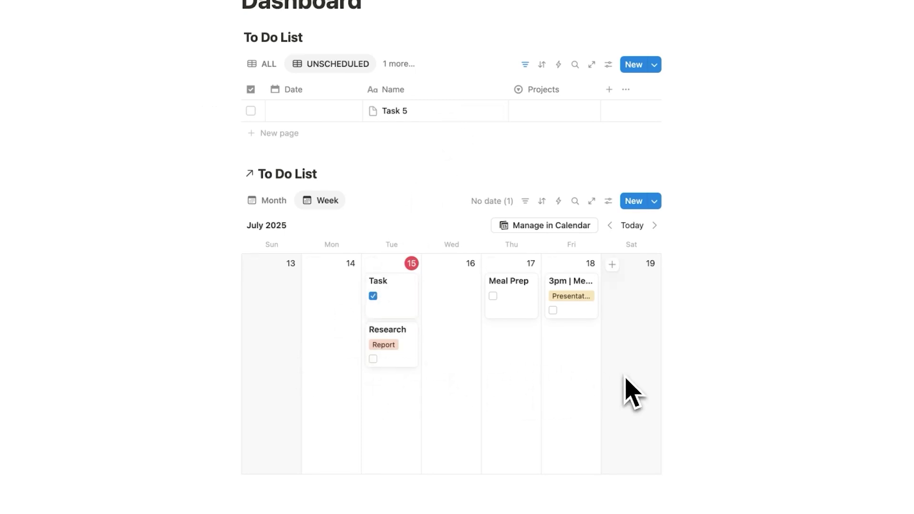
- Switch the Dashboard page to Full width
click(890, 21)
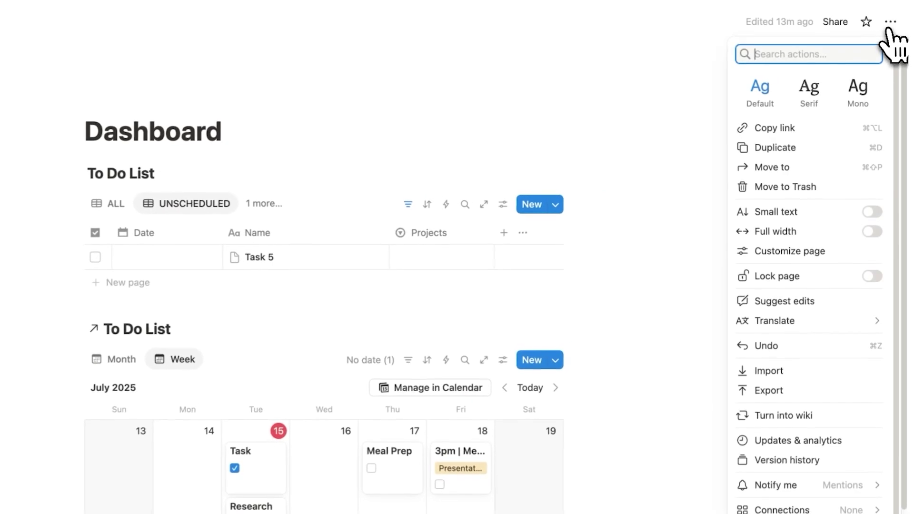
click(873, 232)
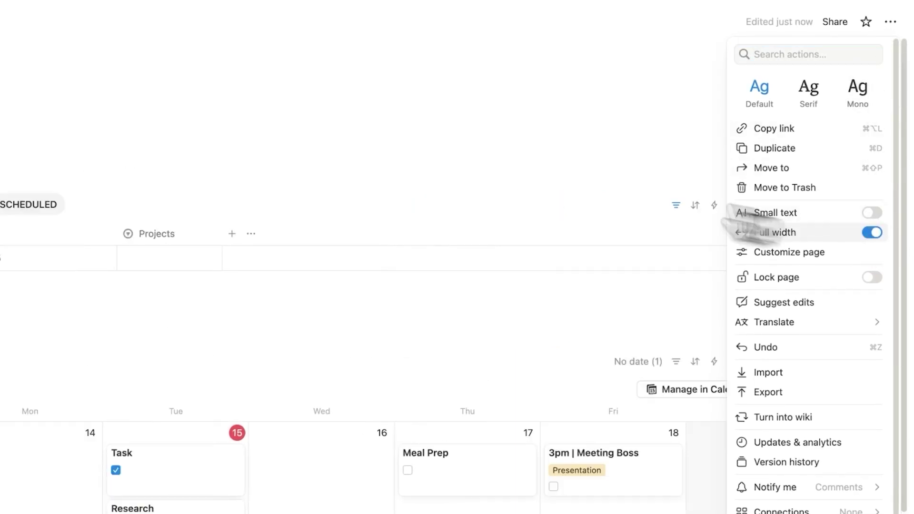
click(490, 177)
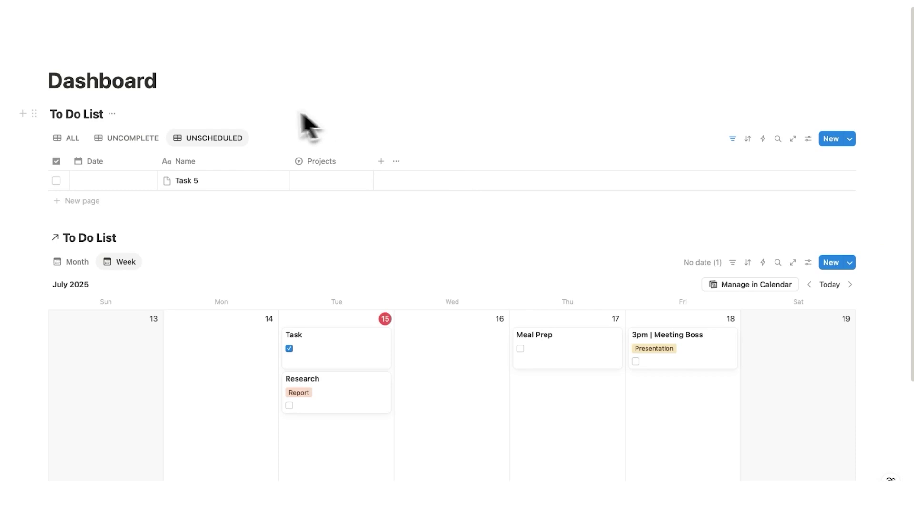
- Duplicate the ALL view and name the copy PROJECTS
right_click(71, 139)
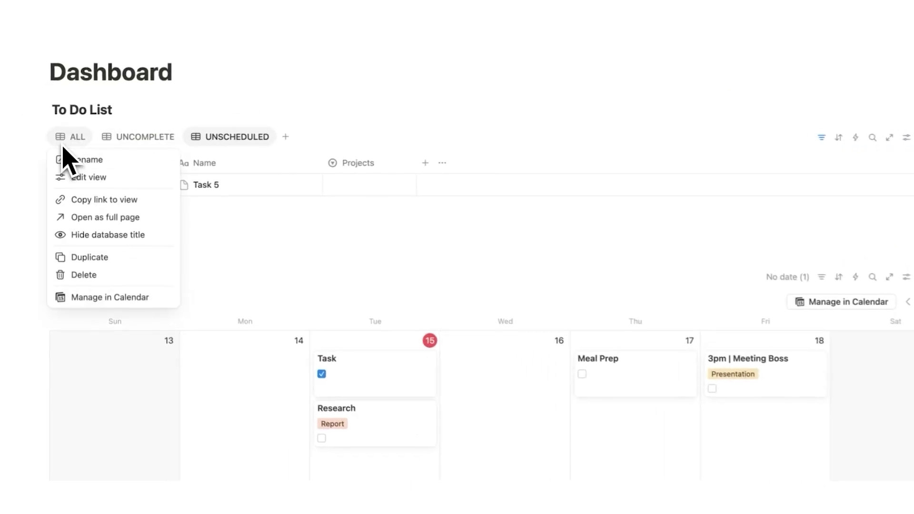
click(95, 259)
key(super+a)
text(PROJECT)
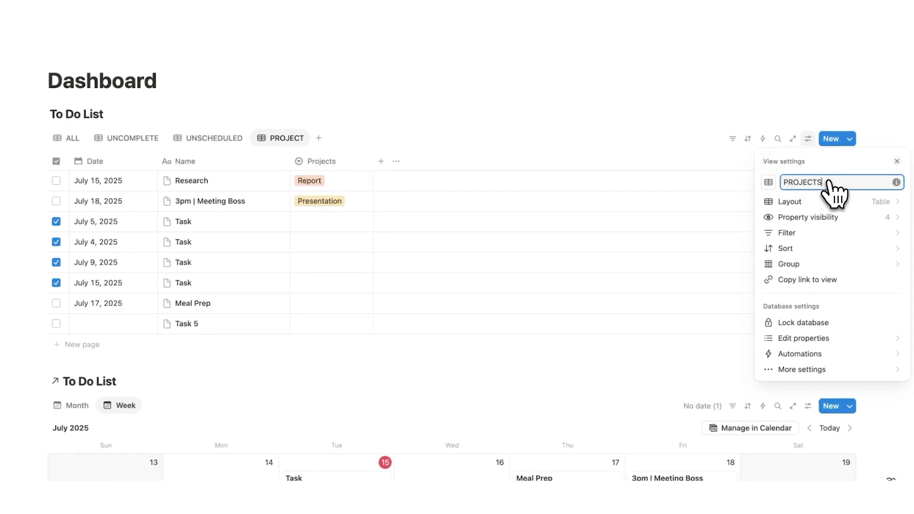
key(Escape)
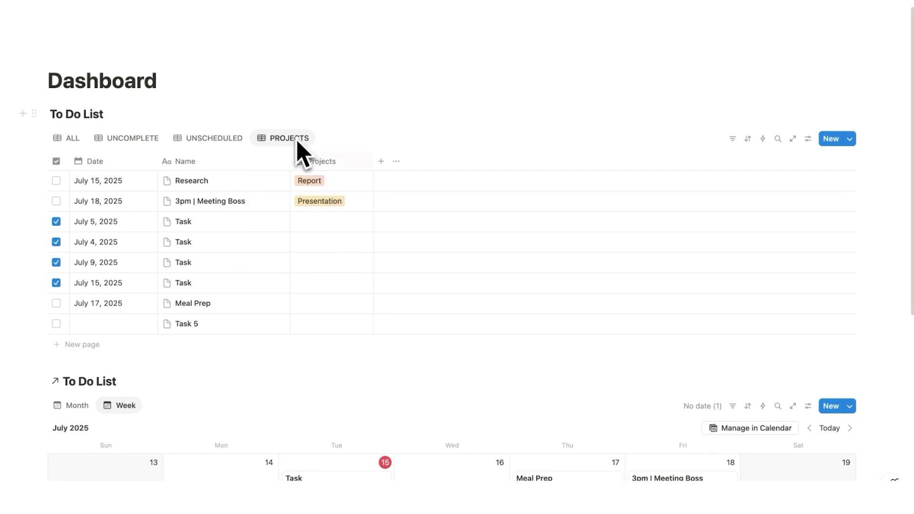
- Assign projects to the dated Tasks: Report for July 4, 5 and 15, Presentation for July 9
click(320, 219)
click(329, 264)
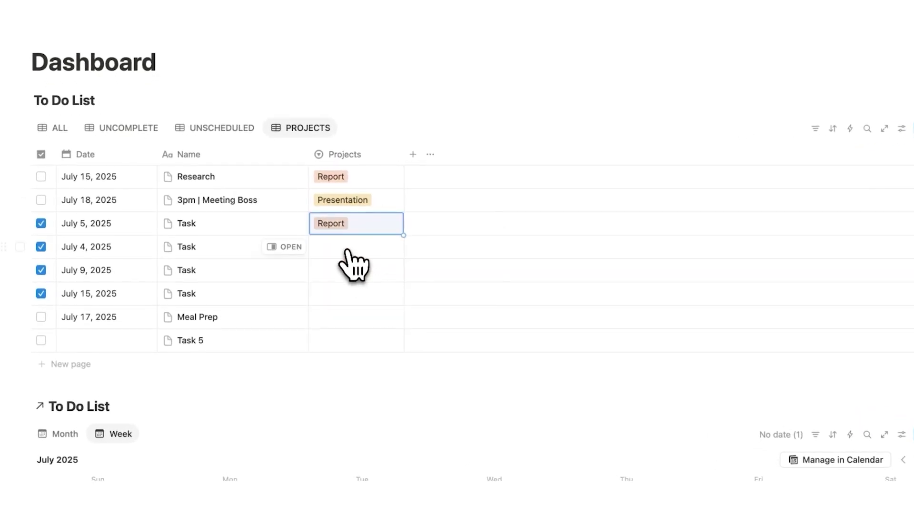
click(322, 244)
click(345, 287)
click(357, 270)
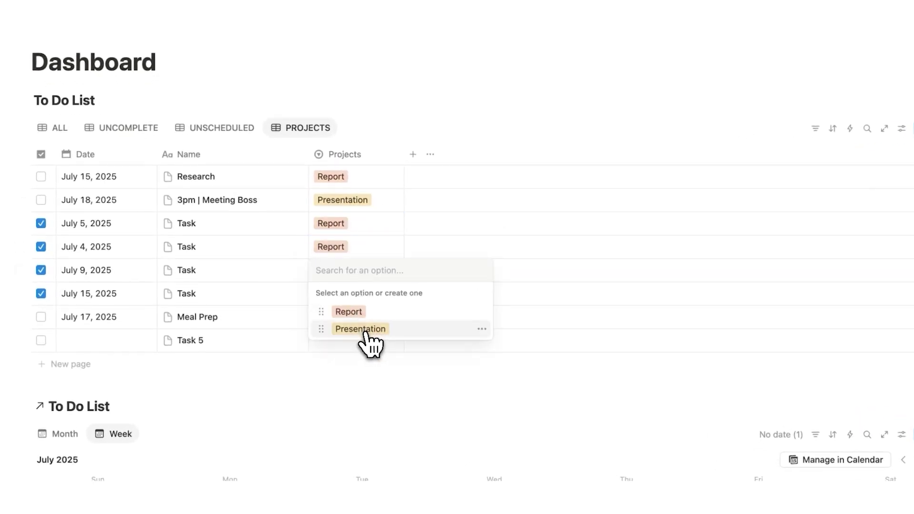
click(362, 328)
click(360, 293)
click(352, 335)
- Create a new 'Personal' project and assign it to Meal Prep
click(357, 316)
key(Escape)
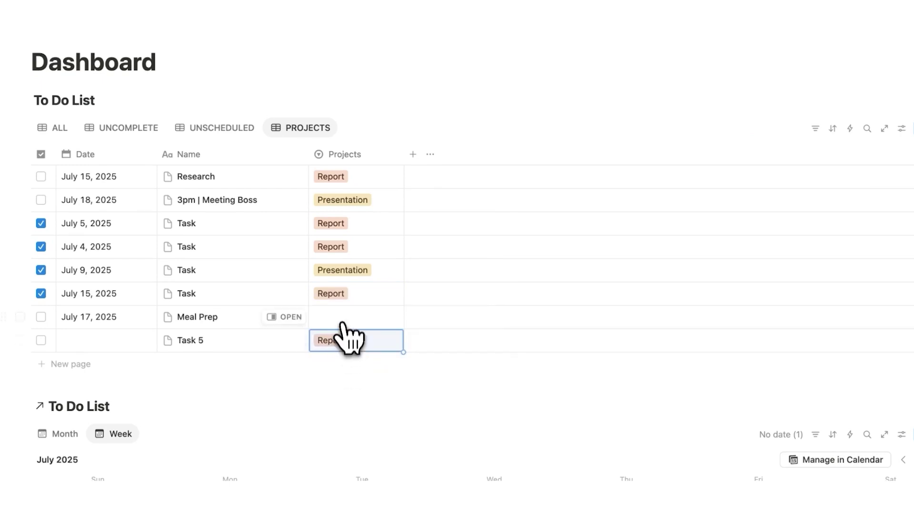
click(350, 317)
text(Personal)
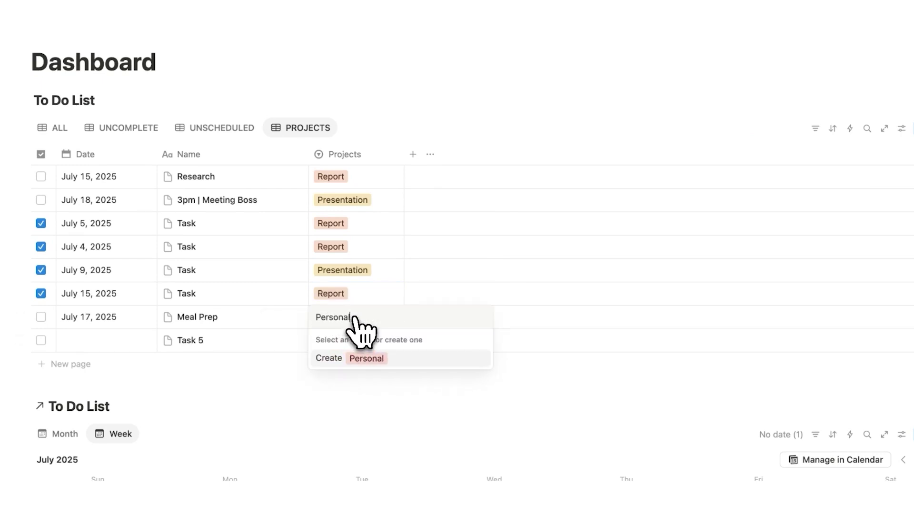
key(Return)
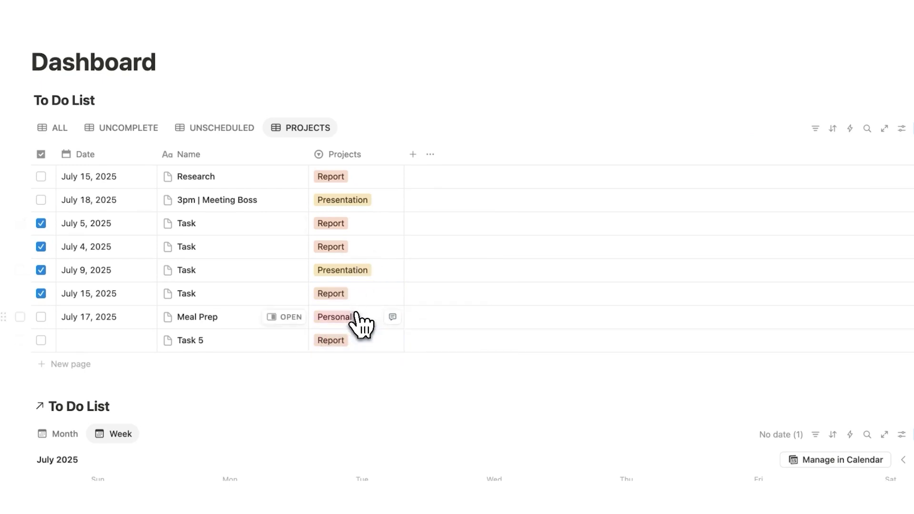
click(361, 316)
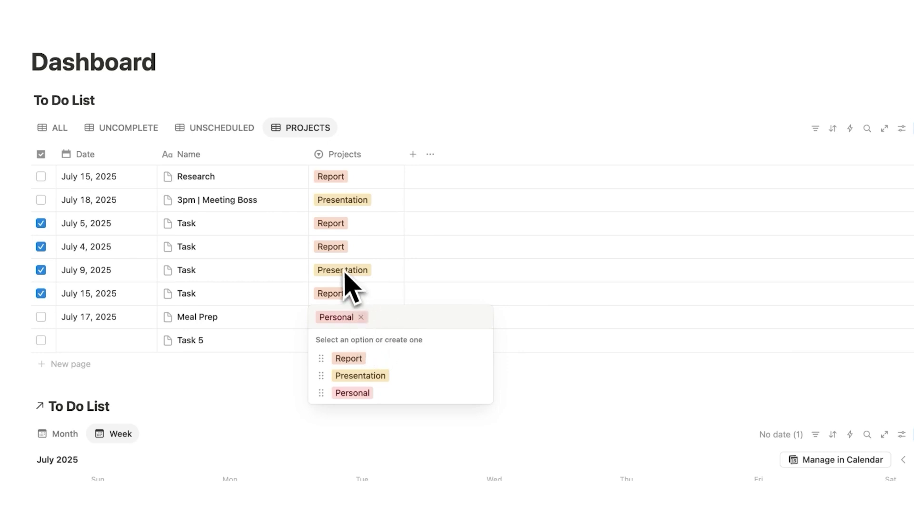
key(Escape)
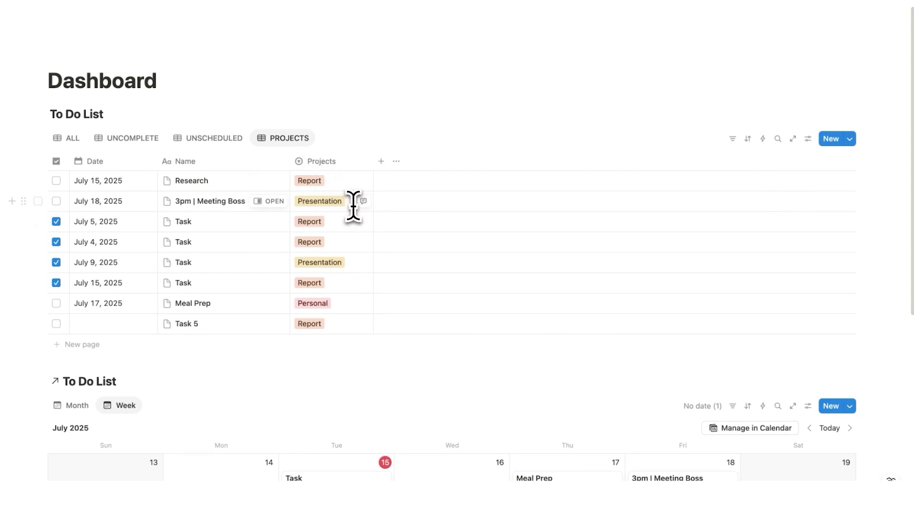
- Group the PROJECTS table by Projects into Personal, Presentation and Report sections
click(807, 139)
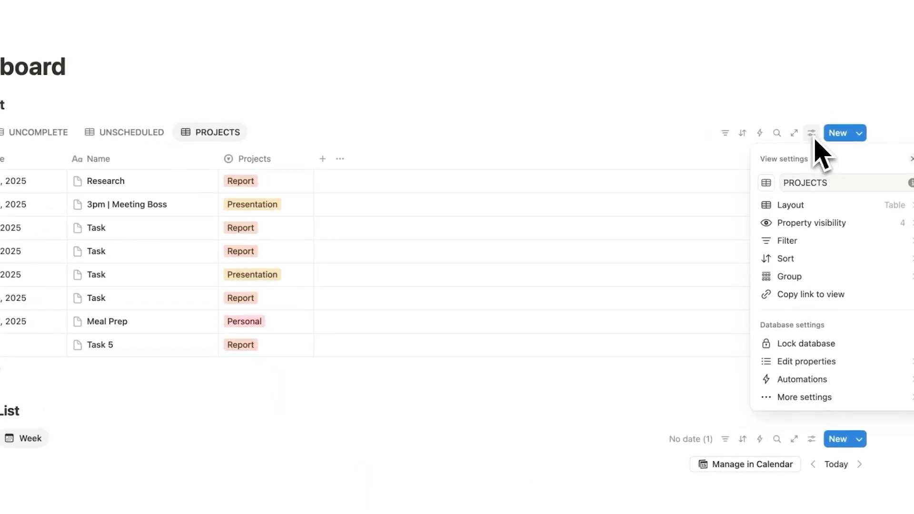
click(822, 278)
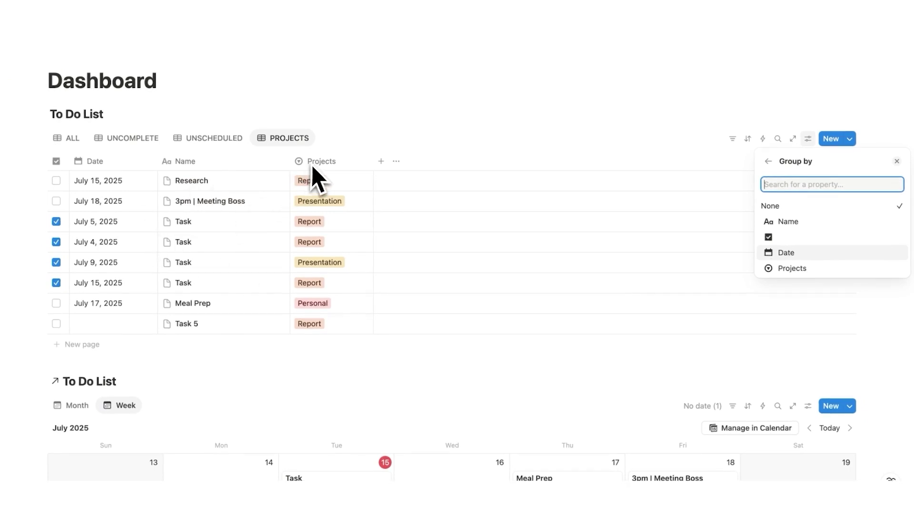
click(789, 268)
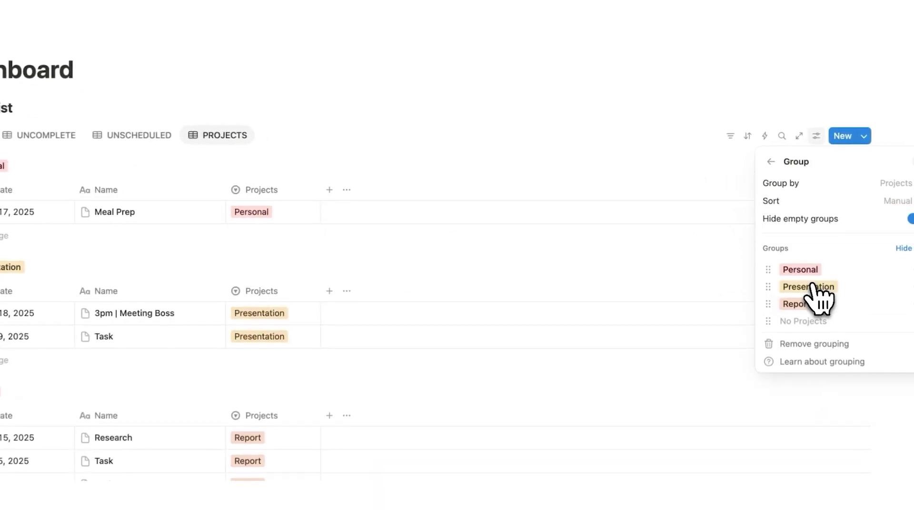
click(388, 137)
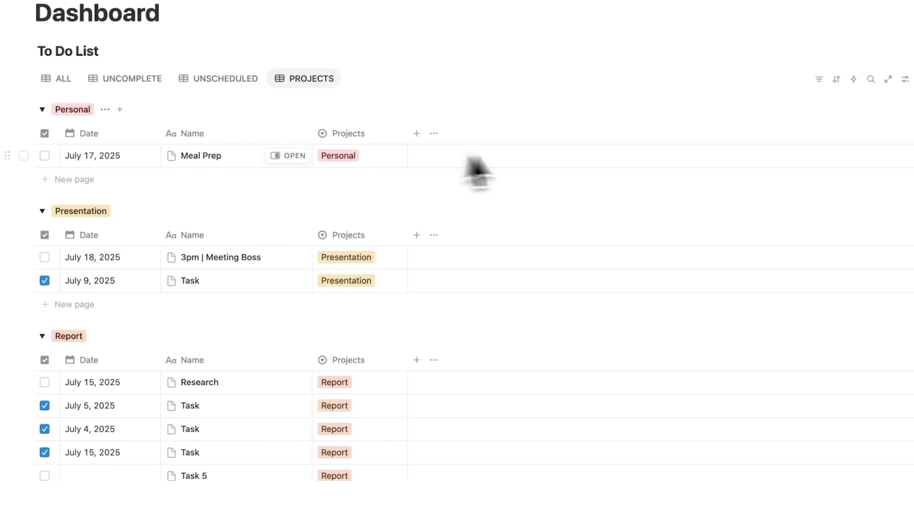
scroll(327, 174, down, 3)
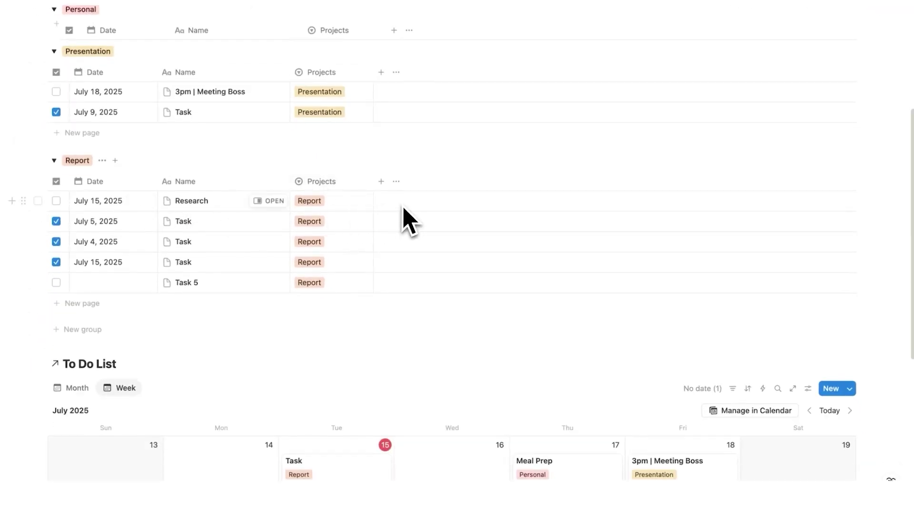
scroll(281, 245, up, 1)
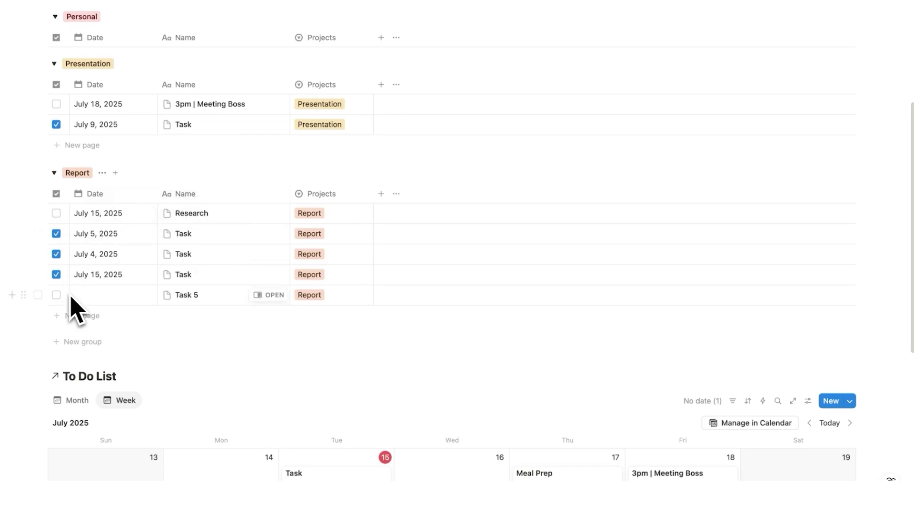
scroll(198, 332, up, 2)
scroll(231, 280, down, 2)
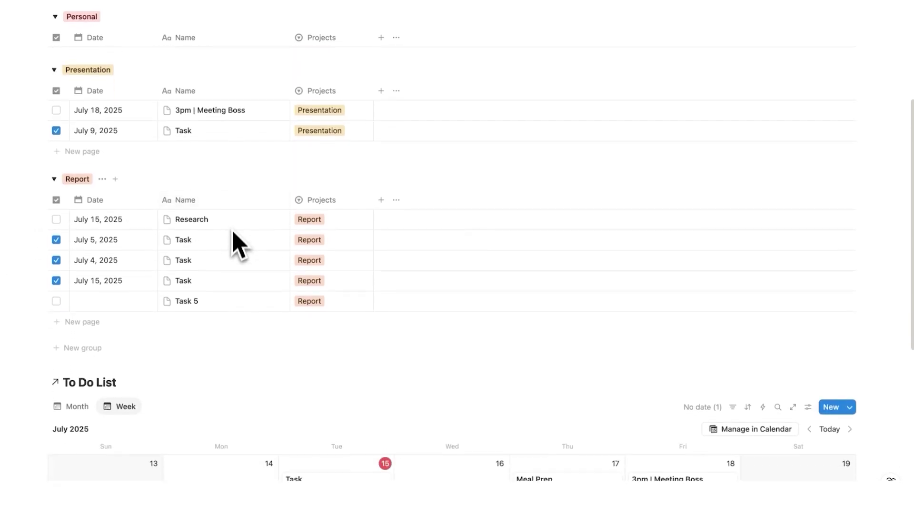
scroll(220, 208, down, 1)
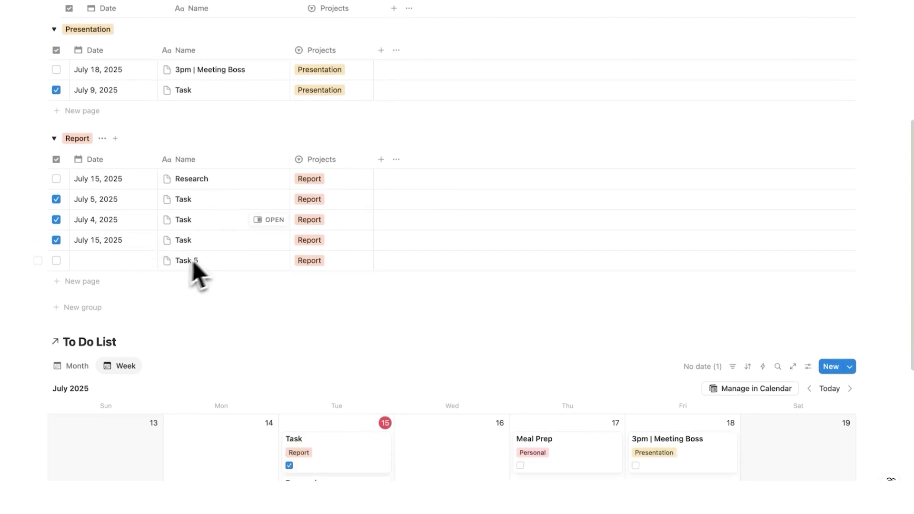
scroll(231, 195, up, 5)
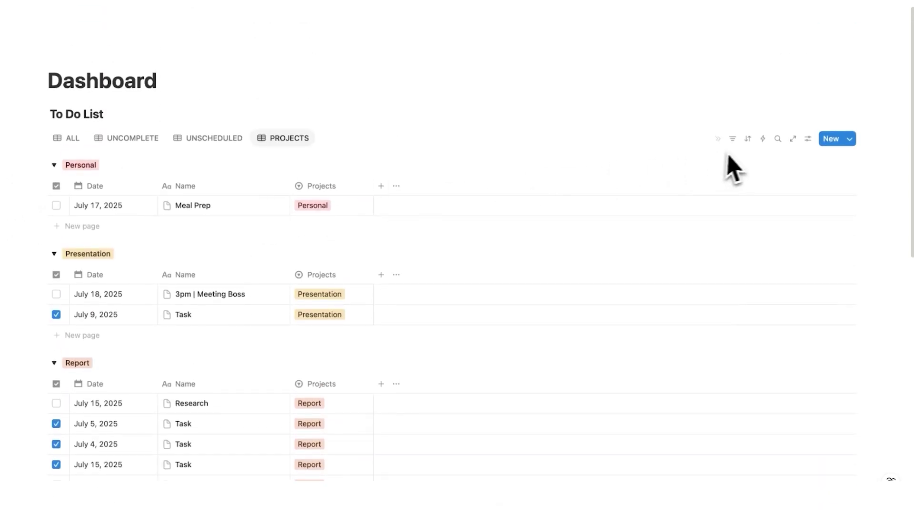
- Sort the PROJECTS view by the done checkbox, descending
click(748, 138)
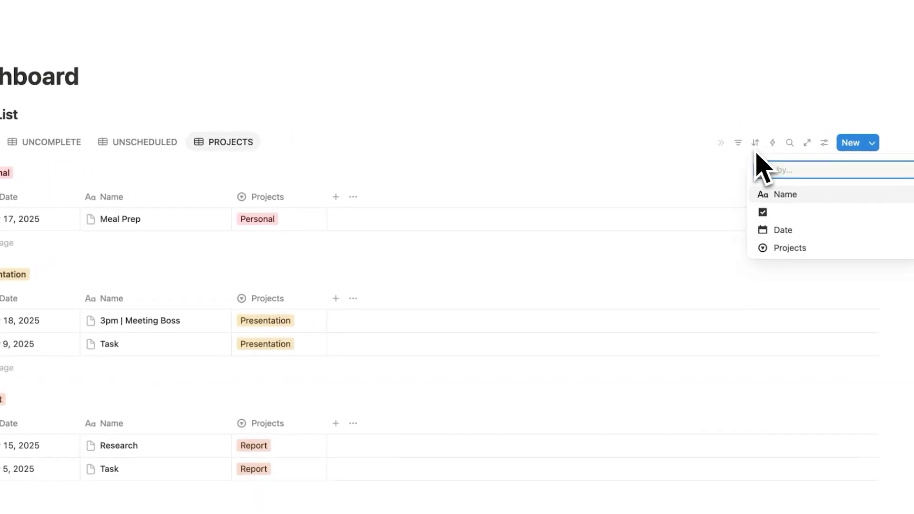
click(769, 214)
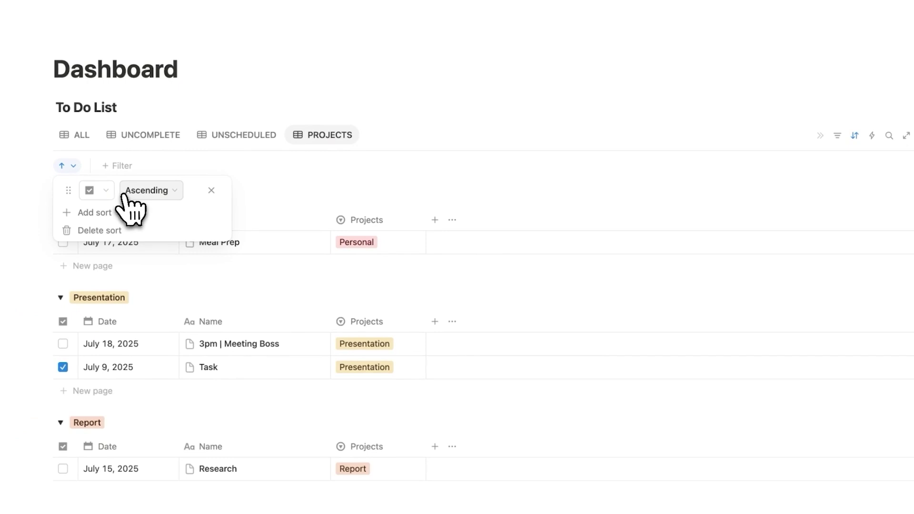
click(147, 192)
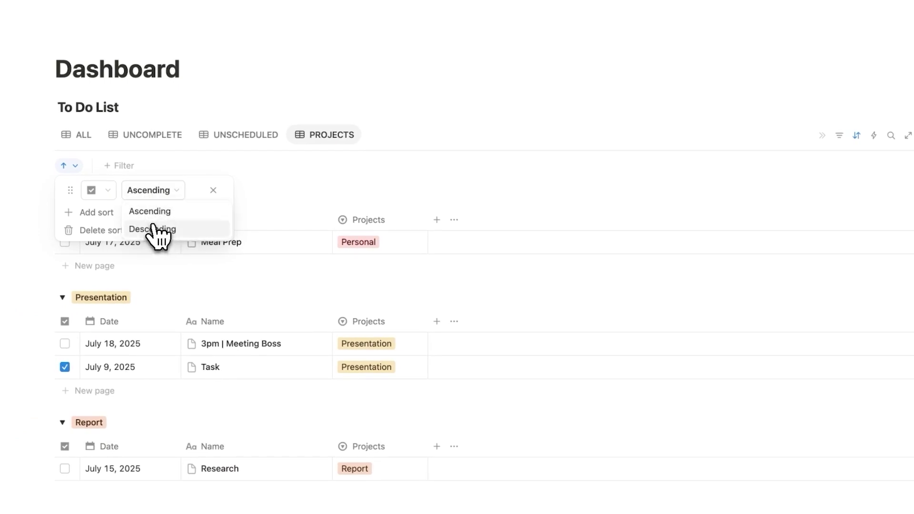
click(153, 230)
click(261, 78)
scroll(271, 142, down, 4)
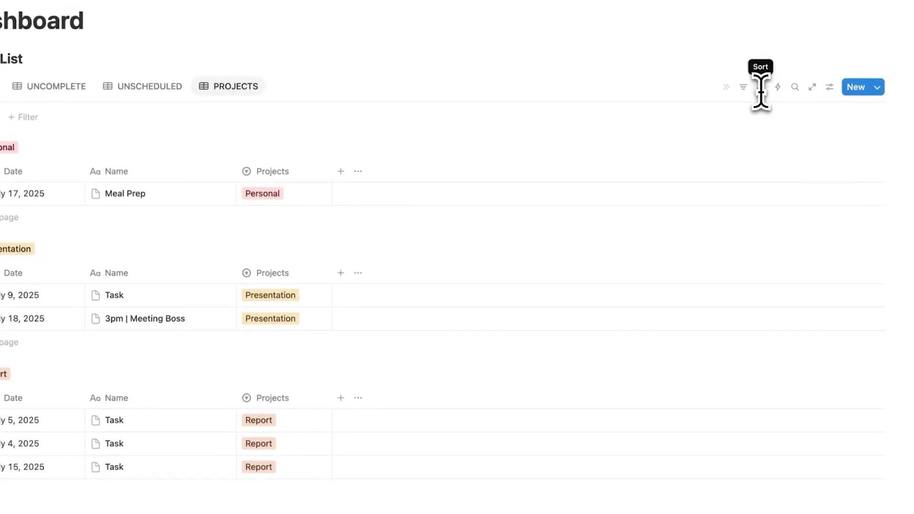
- Add a second sort on Date, descending
click(75, 107)
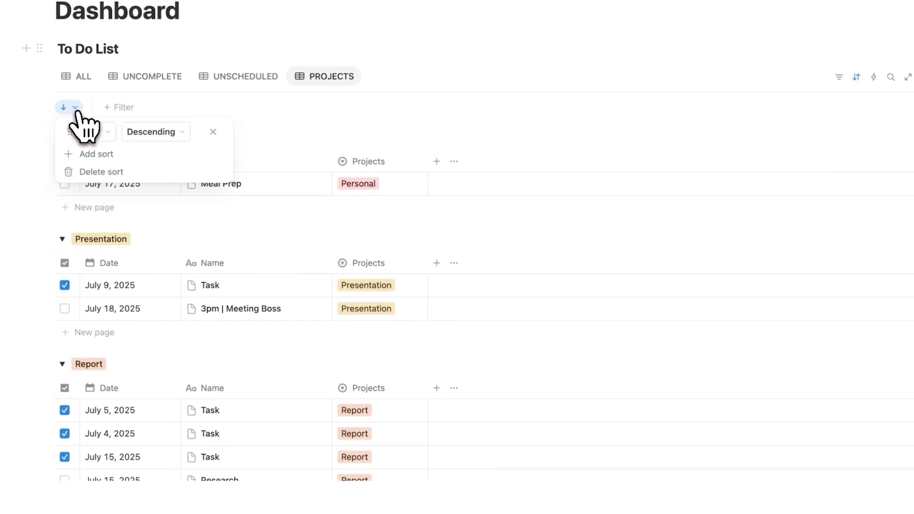
click(97, 153)
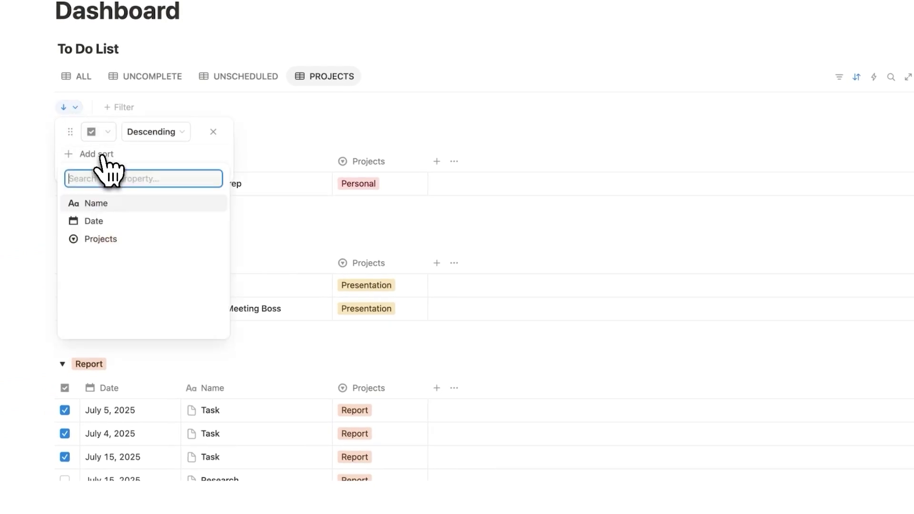
click(103, 220)
click(168, 157)
click(179, 192)
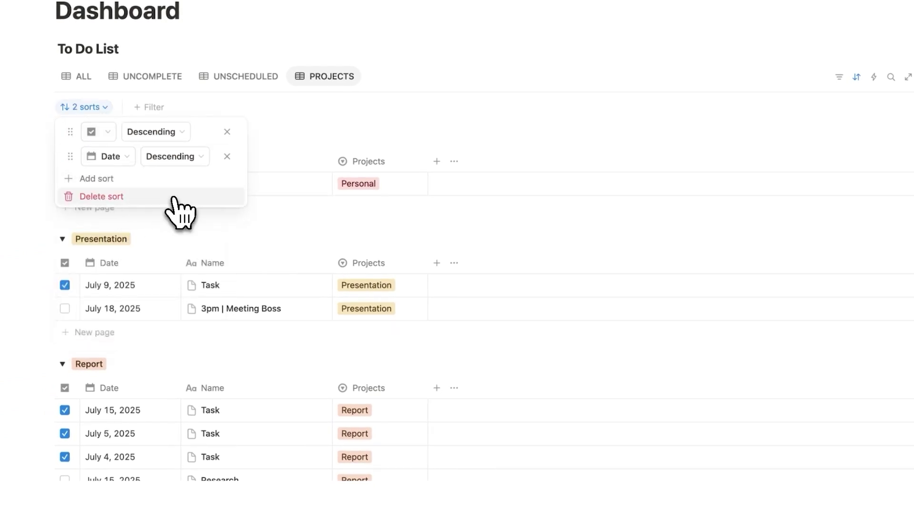
click(433, 59)
scroll(367, 132, down, 4)
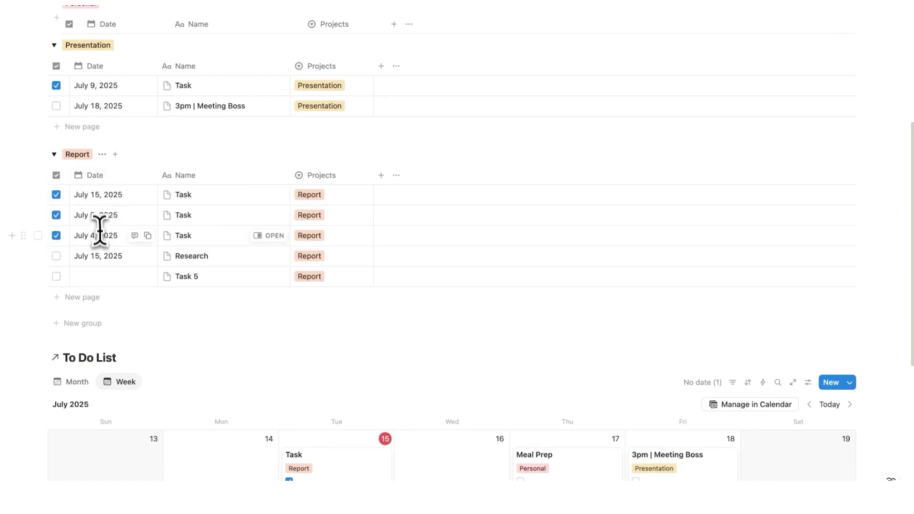
- Show the UNSCHEDULED view after the PROJECTS view, leaving only undated Task 5 listed
scroll(98, 229, down, 3)
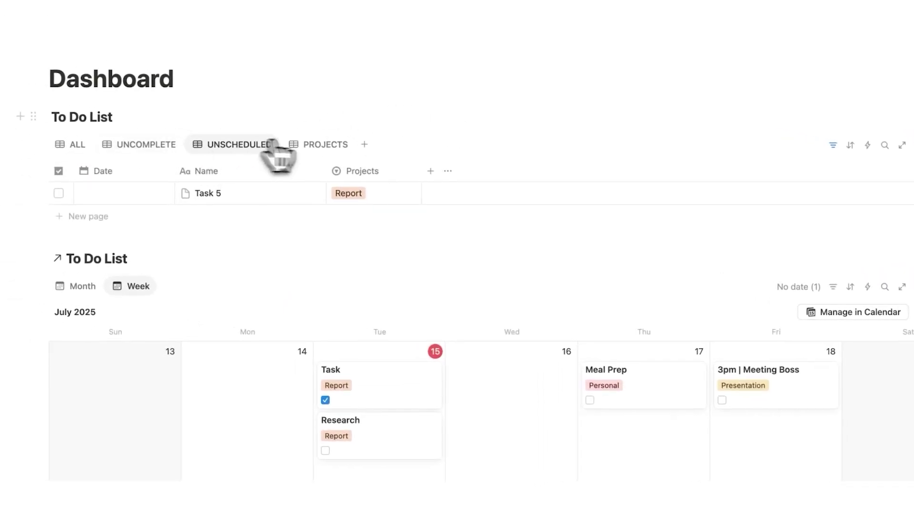
click(312, 145)
click(254, 147)
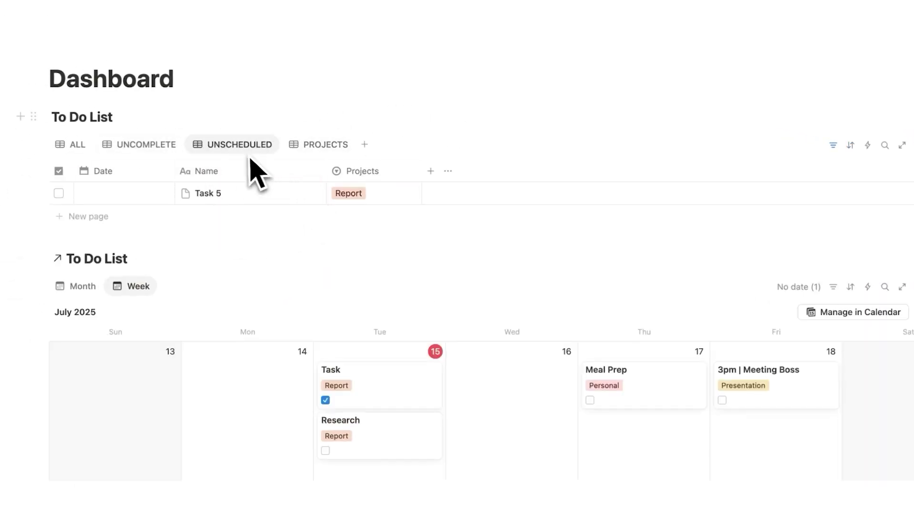
scroll(131, 230, down, 2)
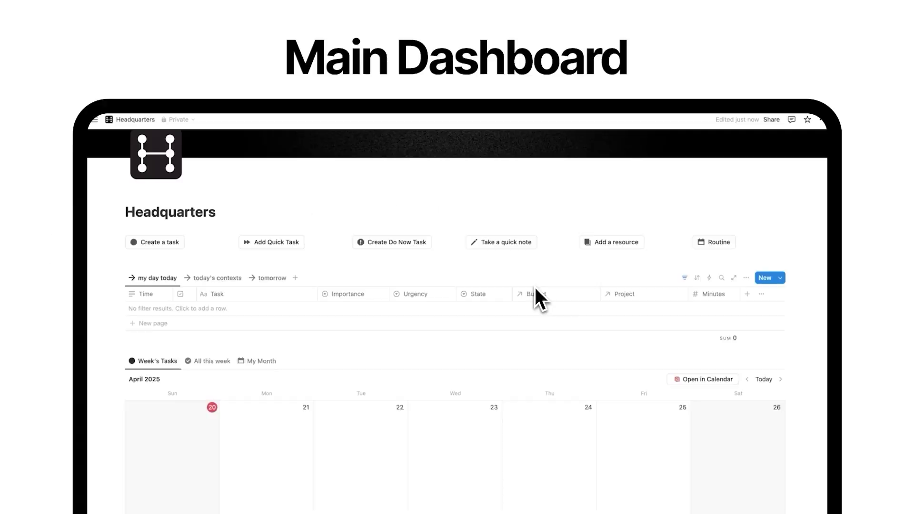
- Open the Finding New Job project card in the Headquarters template and start a quick note
scroll(534, 286, down, 1)
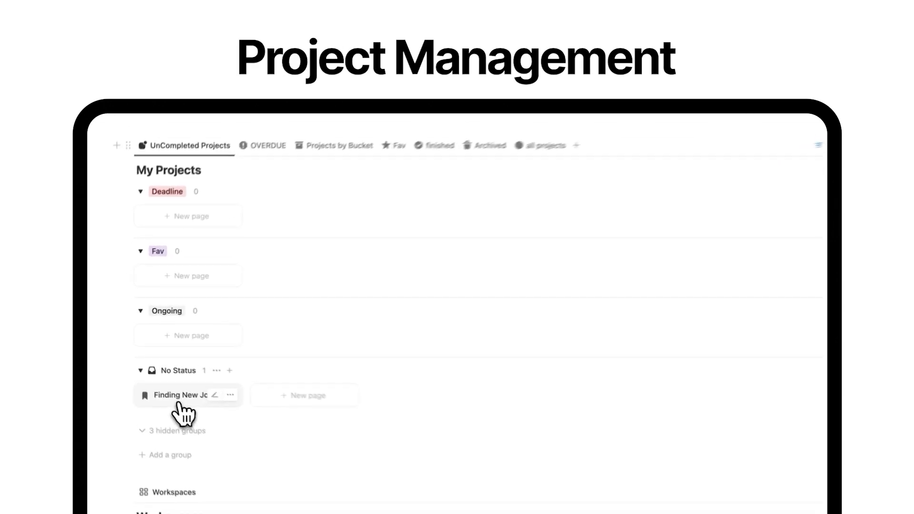
click(178, 395)
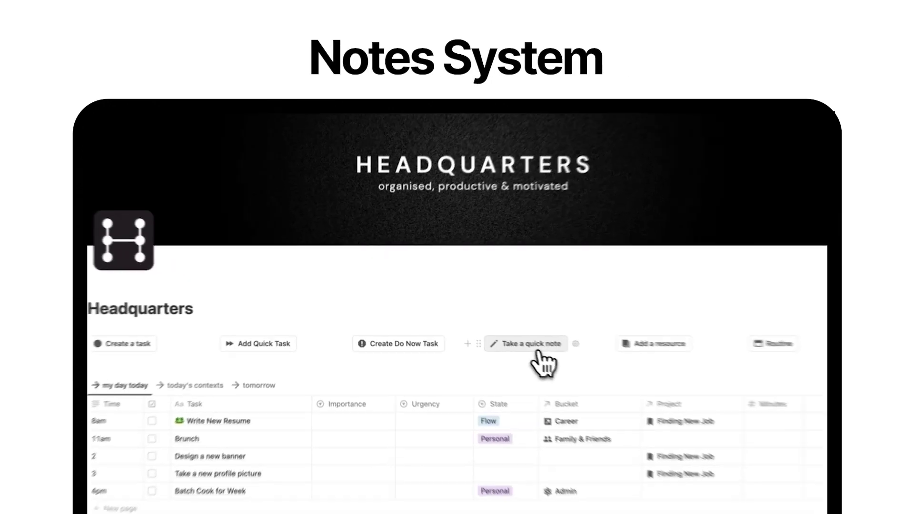
click(537, 350)
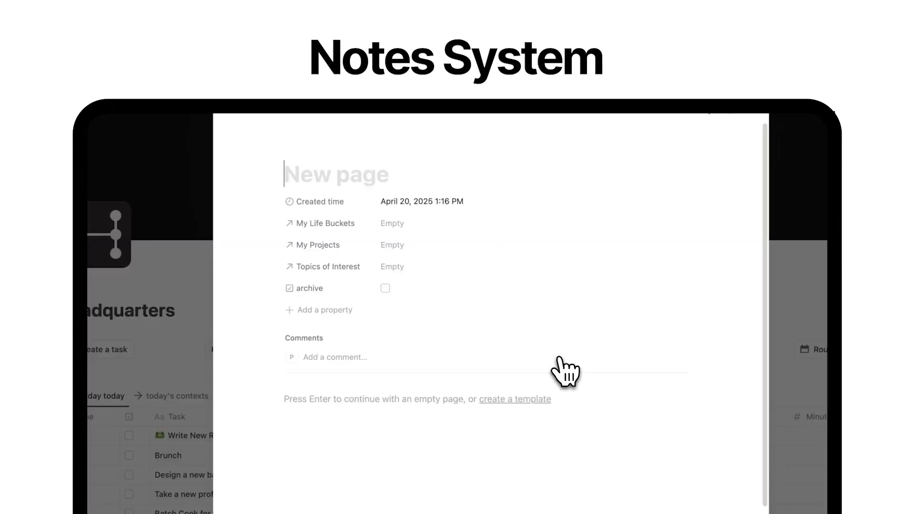